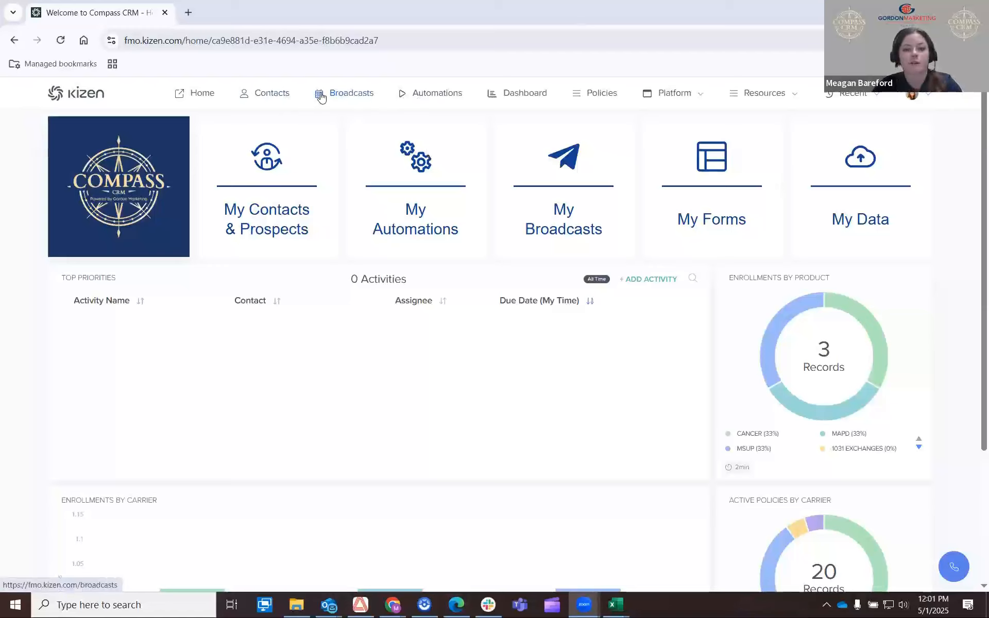
Open the template library and duplicate the "1 - Basic Template" email template.
click(689, 98)
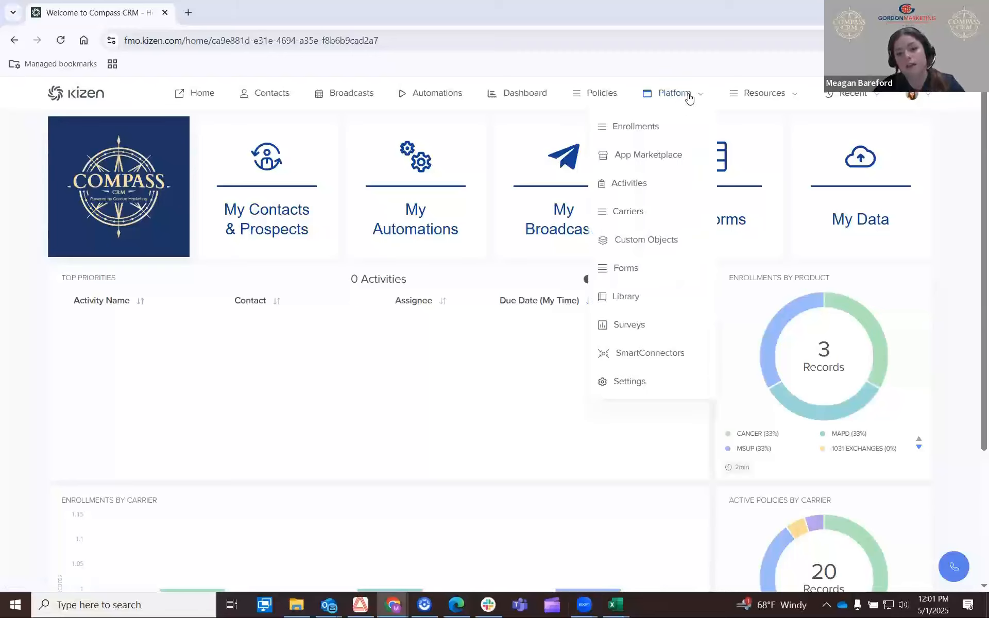
click(626, 297)
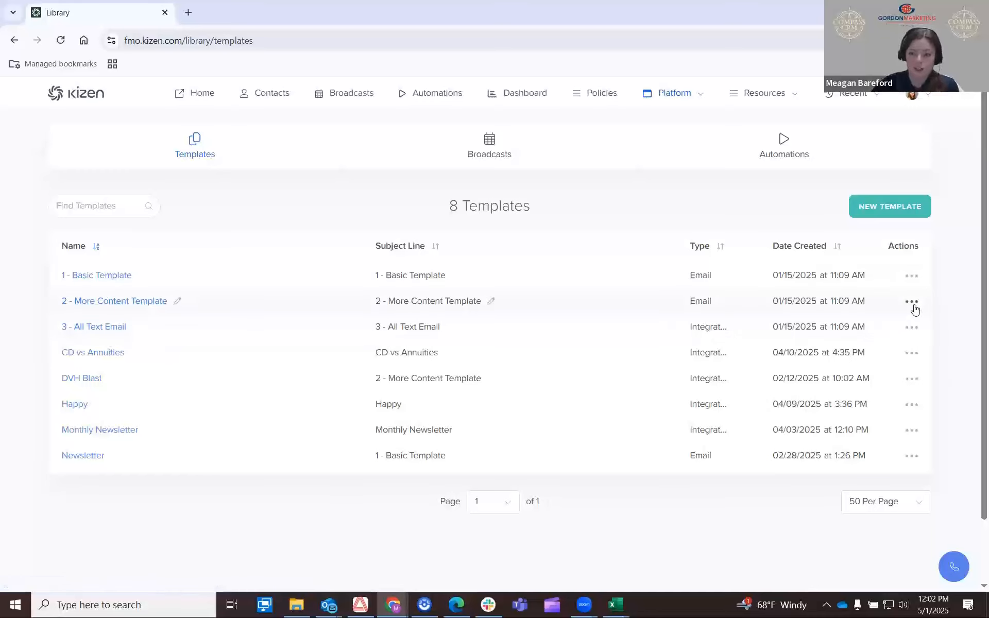
click(912, 277)
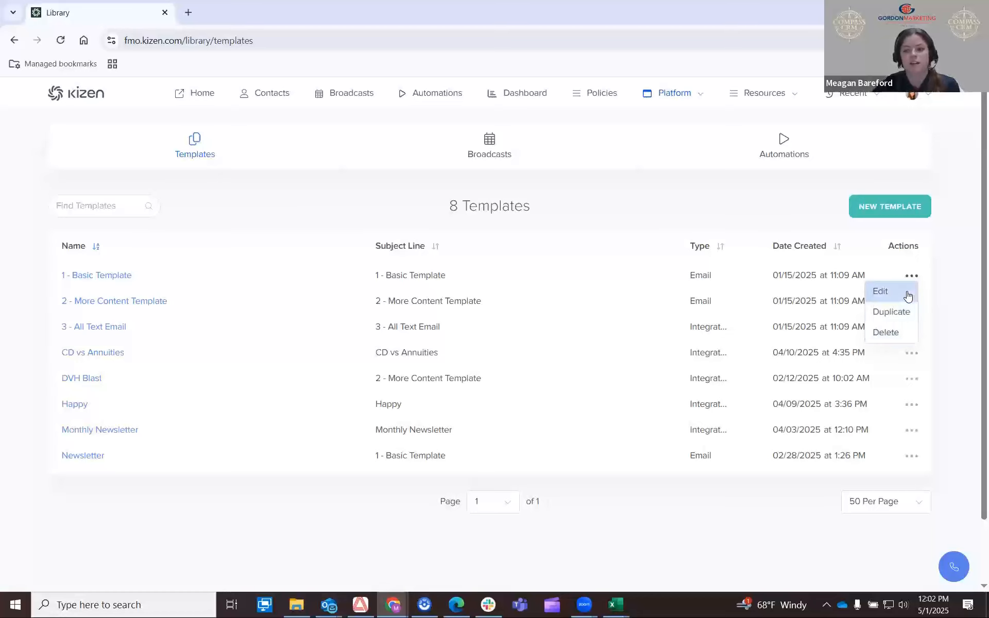
click(908, 315)
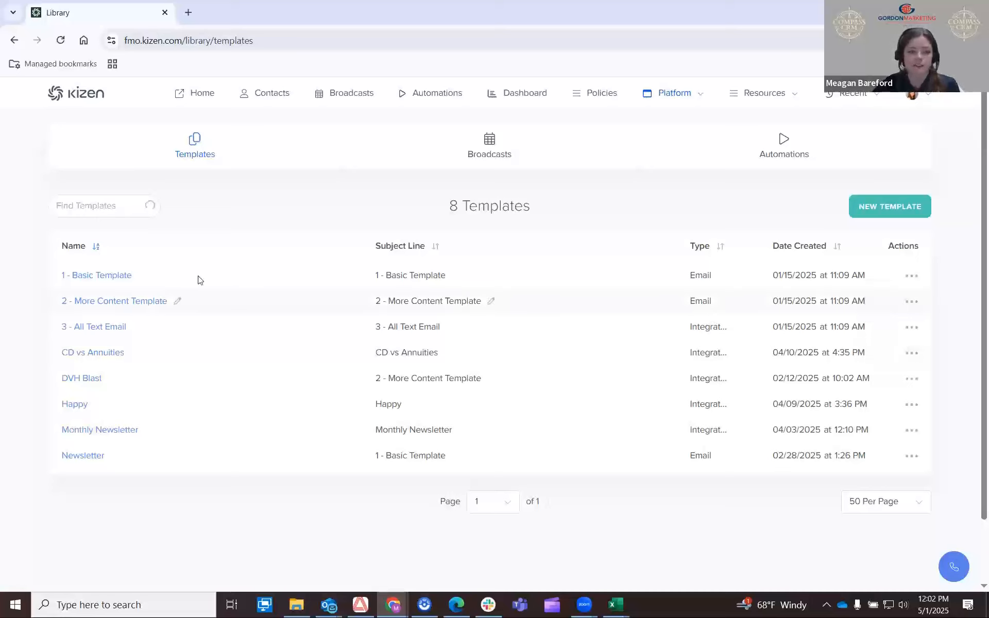
Rename the copied basic template to "Medicare Newsletter" in the template list.
click(177, 302)
drag(170, 299, 31, 291)
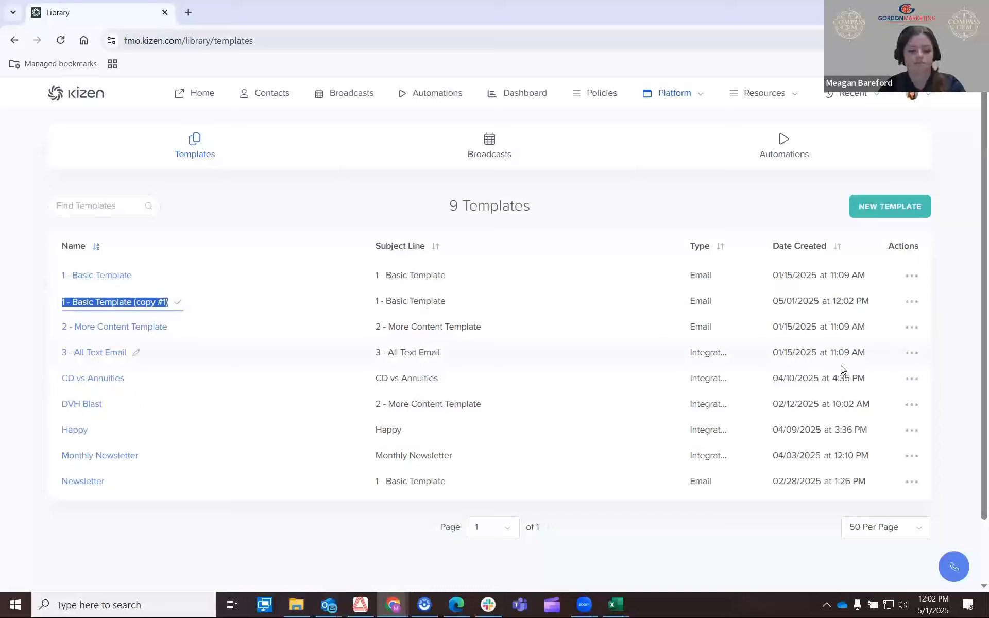
text(M)
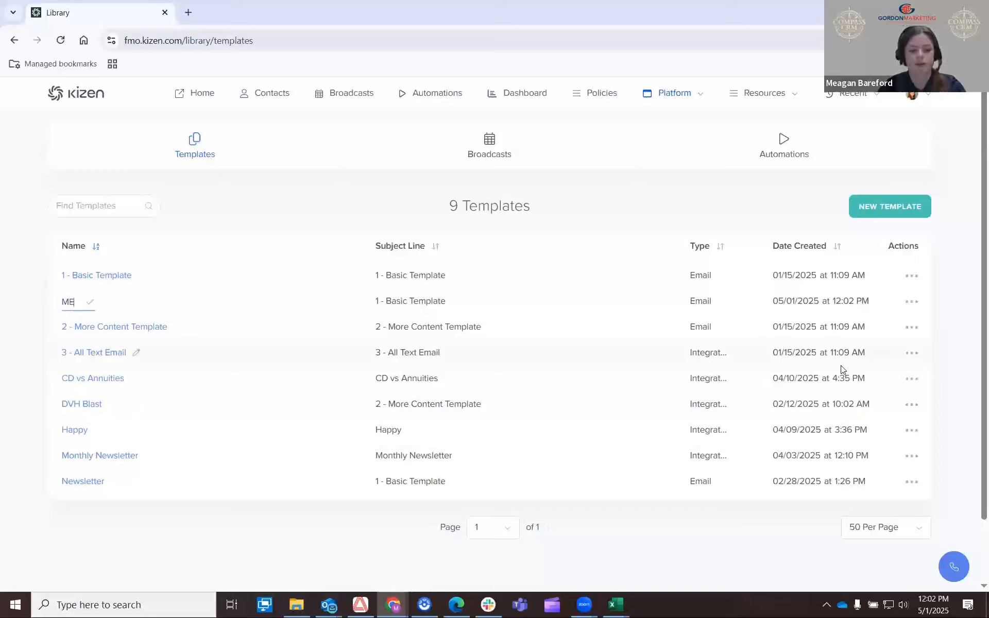
text(edicare)
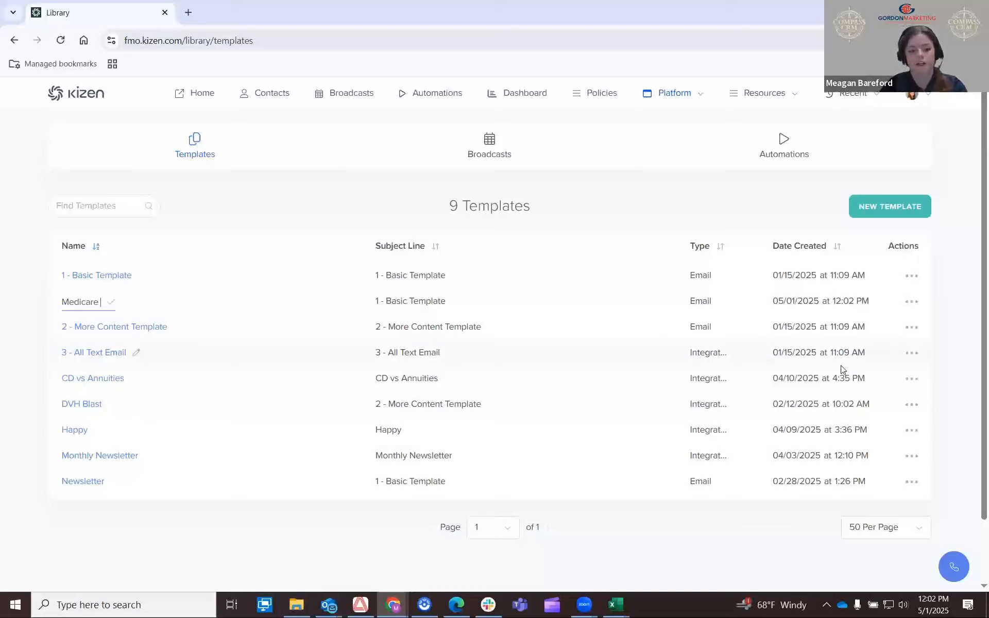
text( Newsletter)
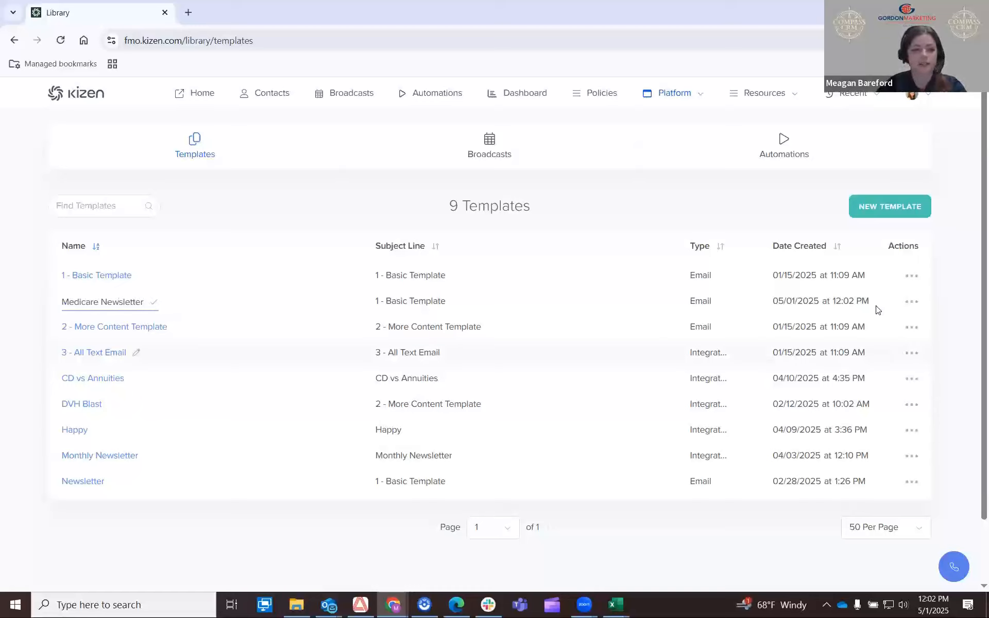
click(152, 303)
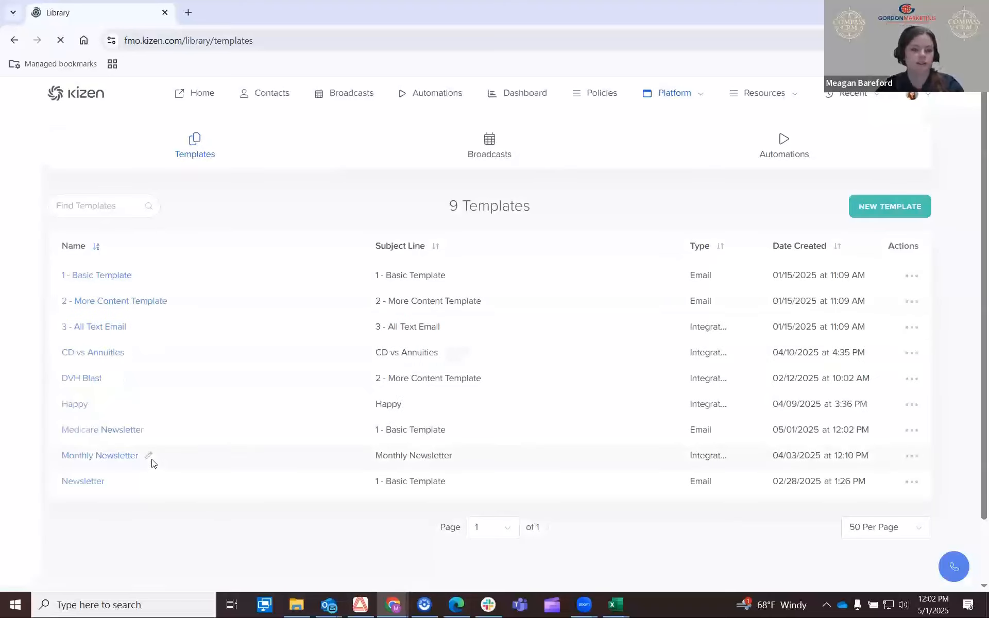
Open the Medicare Newsletter template for building and set its subject line to "Newsletter".
click(126, 434)
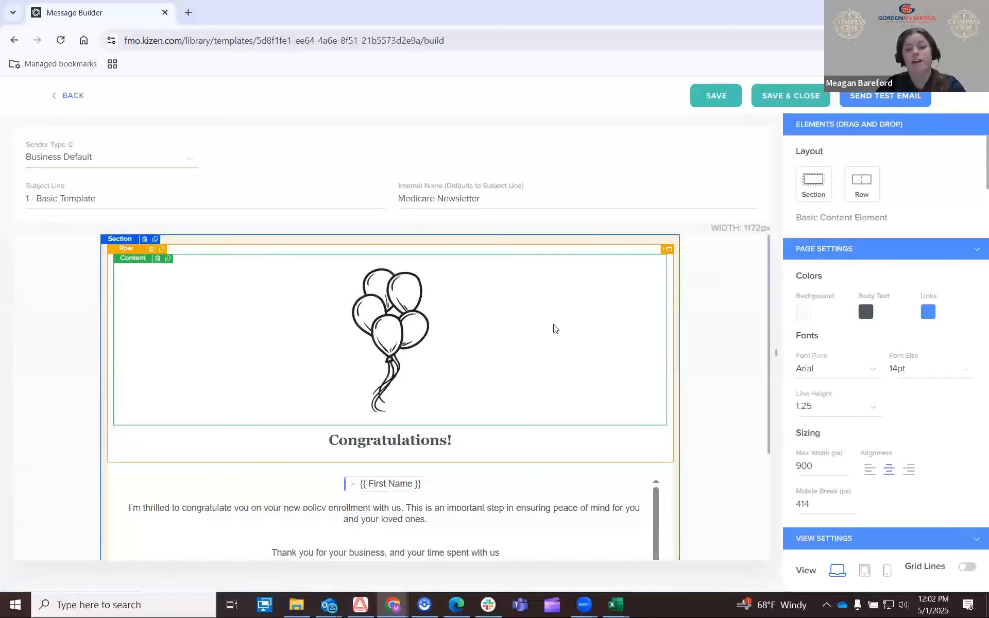
scroll(555, 329, down, 3)
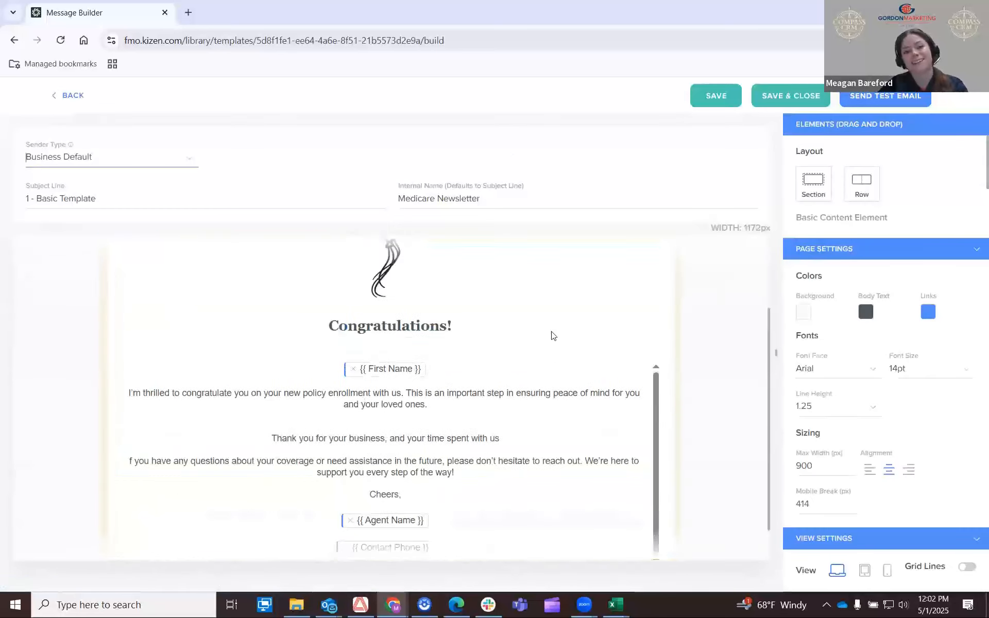
scroll(551, 336, up, 3)
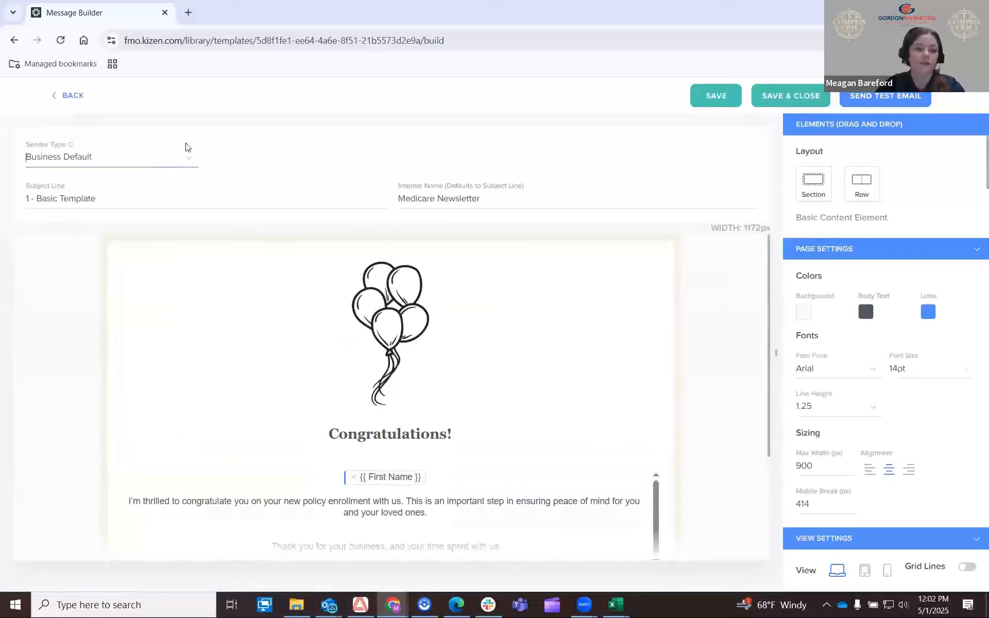
drag(96, 198, 82, 199)
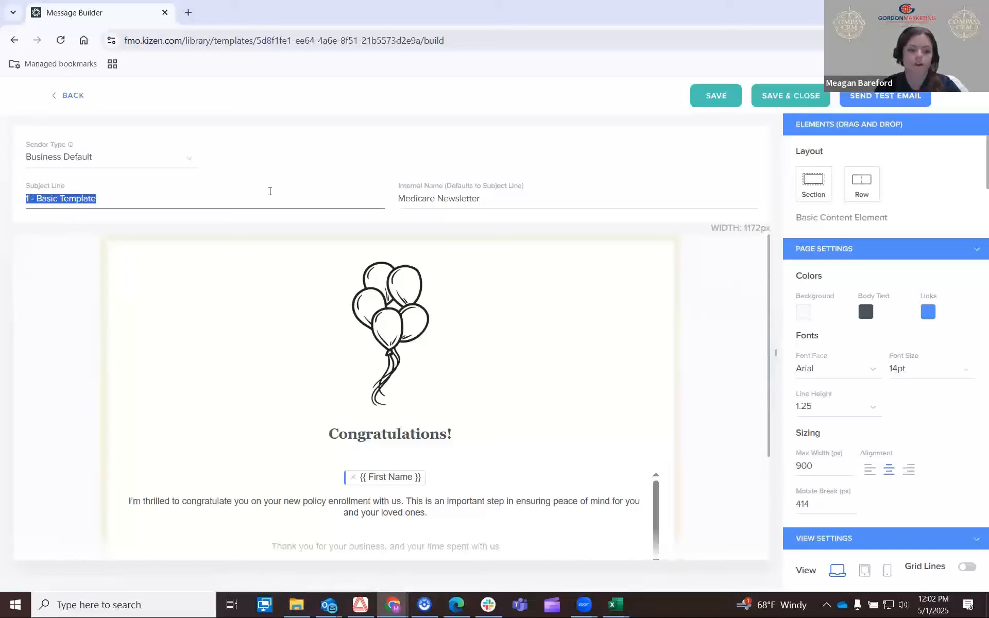
text(Newsletter)
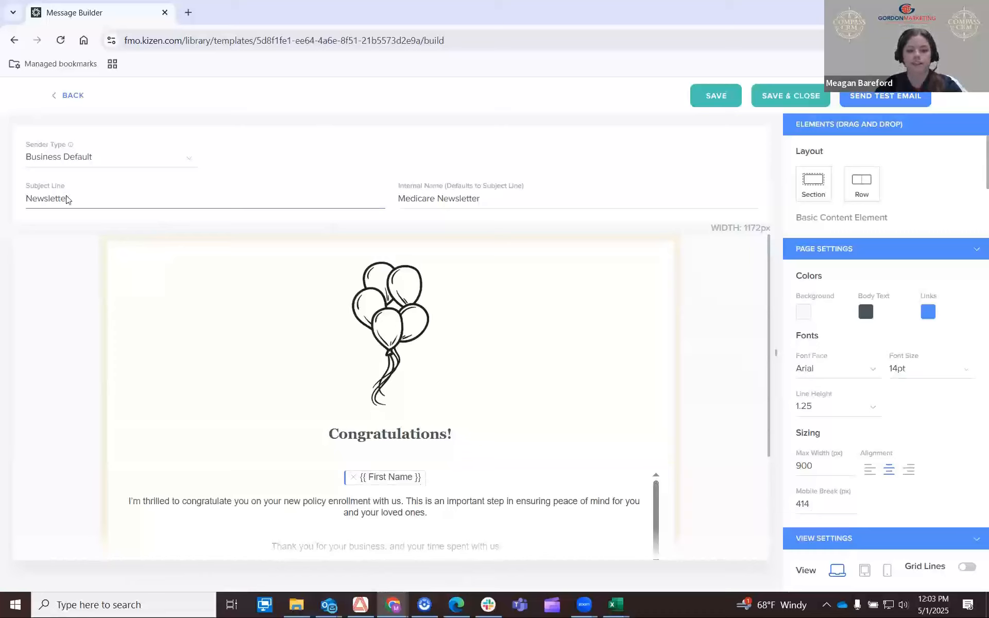
Look over the email's existing content and collapse the page settings in the message builder.
scroll(490, 256, down, 1)
scroll(490, 256, up, 1)
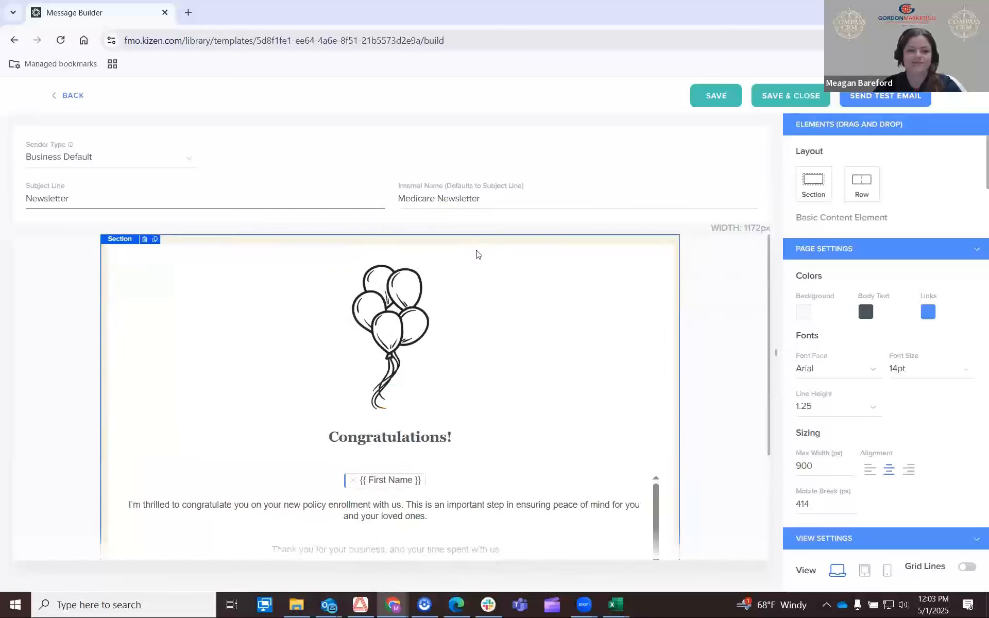
scroll(475, 254, down, 2)
scroll(242, 464, up, 1)
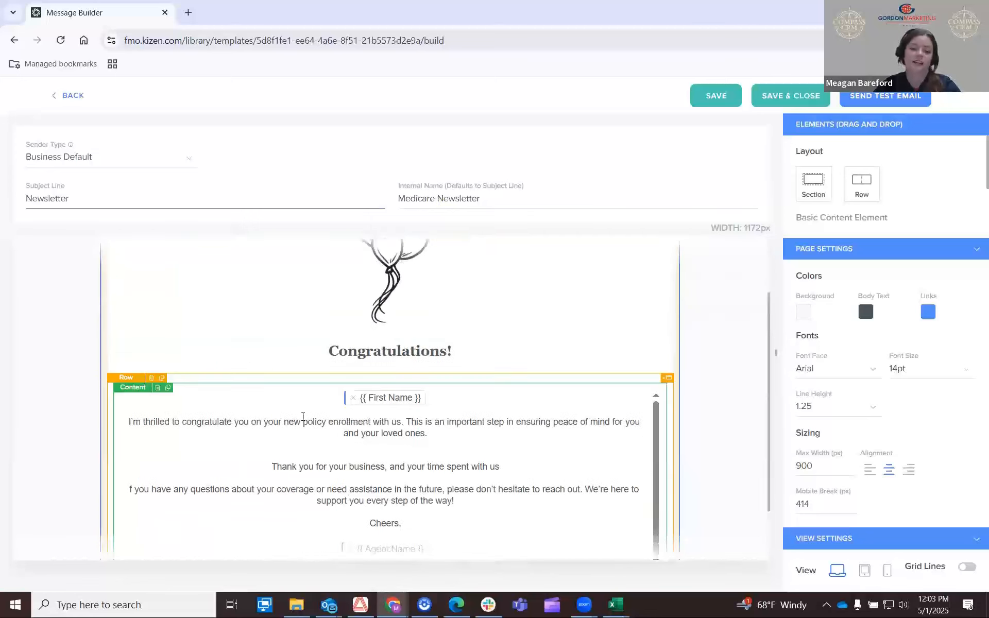
click(818, 250)
scroll(569, 352, up, 2)
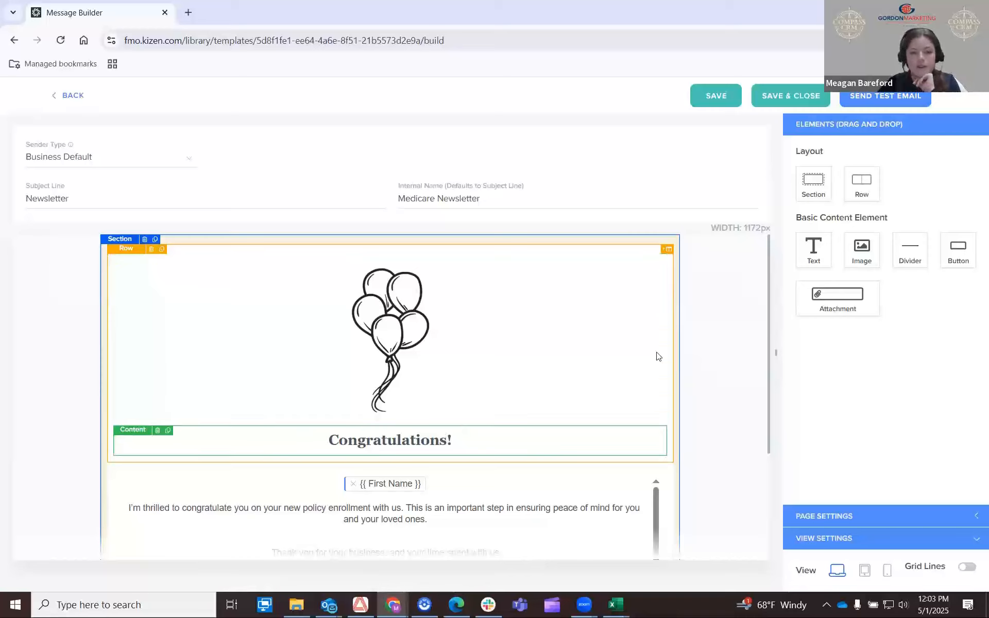
scroll(710, 374, down, 3)
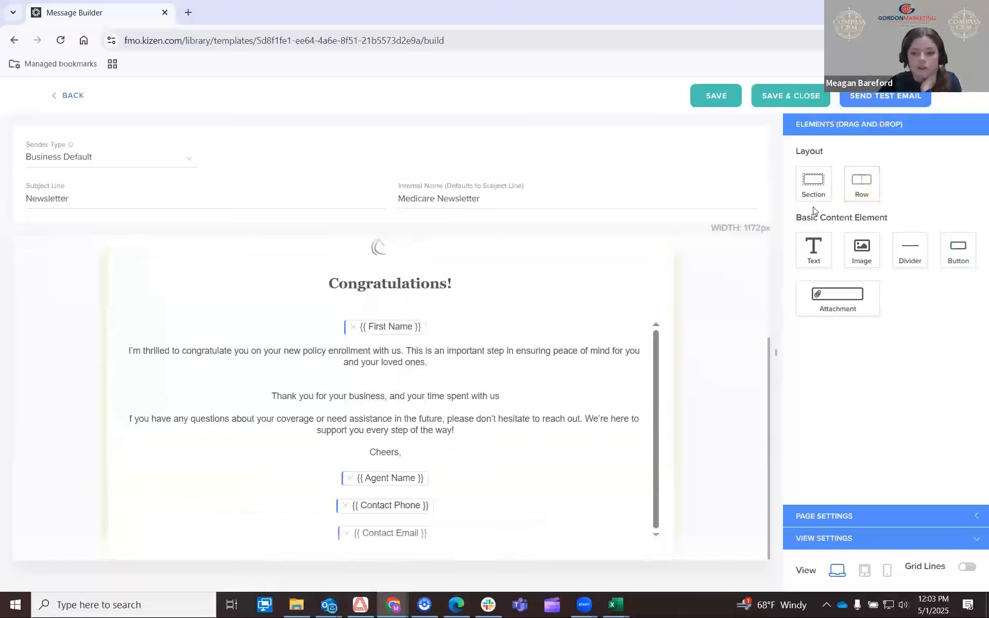
drag(814, 187, 388, 85)
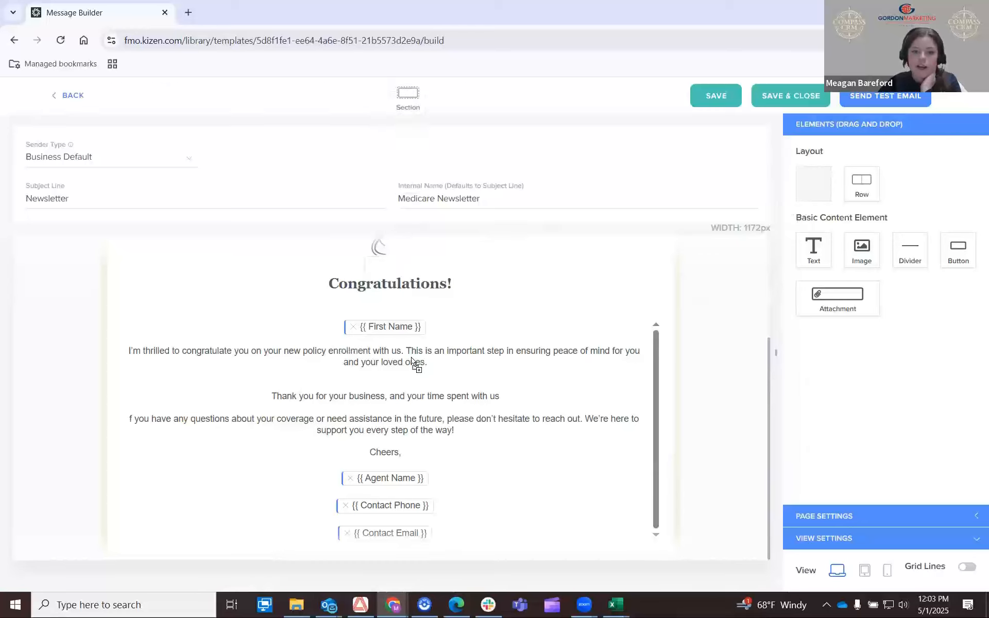
scroll(471, 421, up, 1)
drag(814, 183, 361, 444)
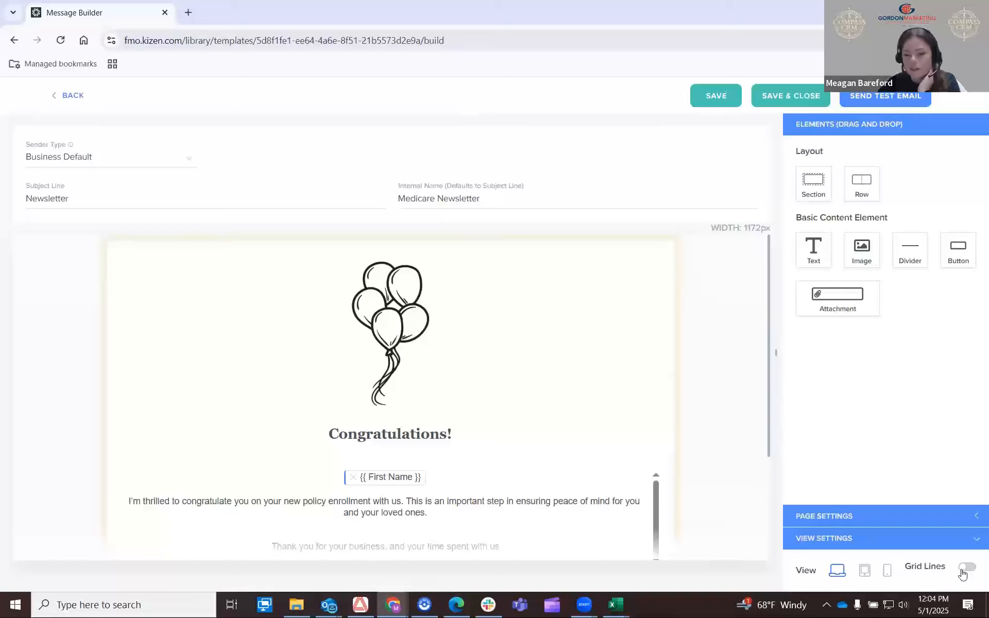
Turn on grid lines and insert a two-column row between the Congratulations heading and the first-name greeting block.
click(966, 569)
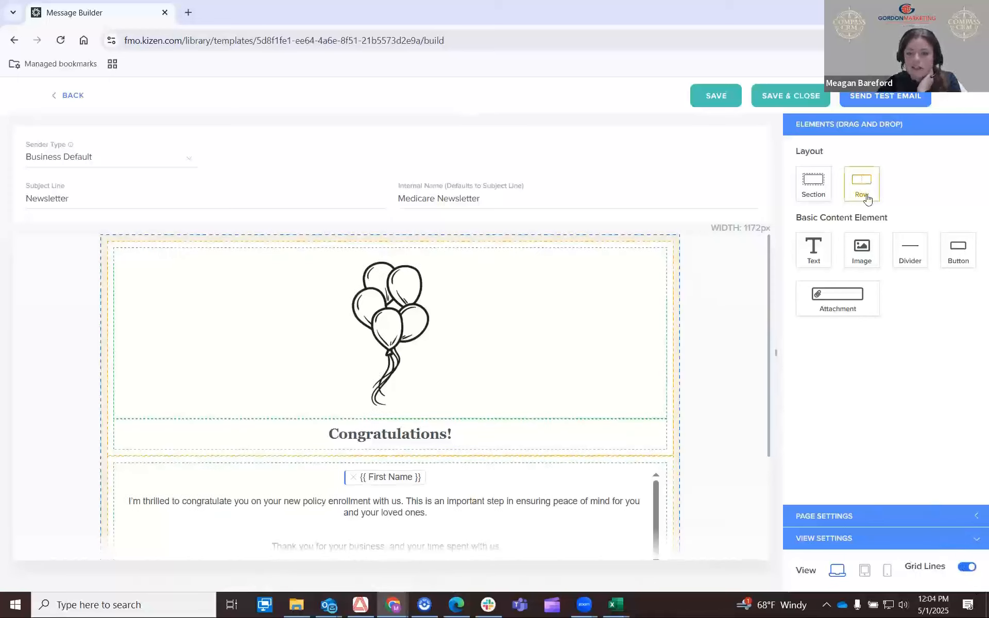
scroll(726, 269, down, 1)
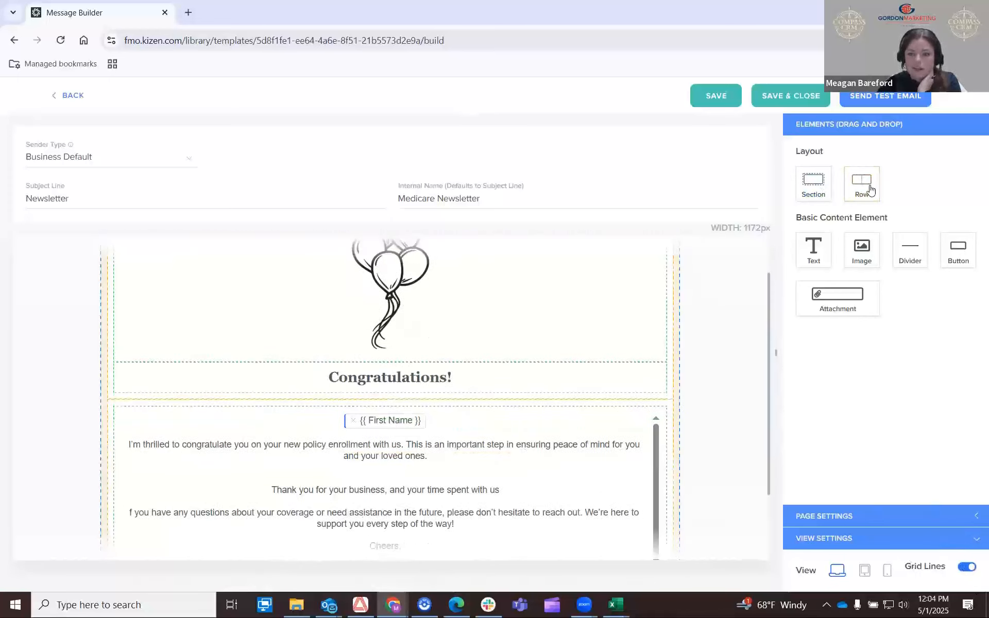
drag(868, 189, 414, 393)
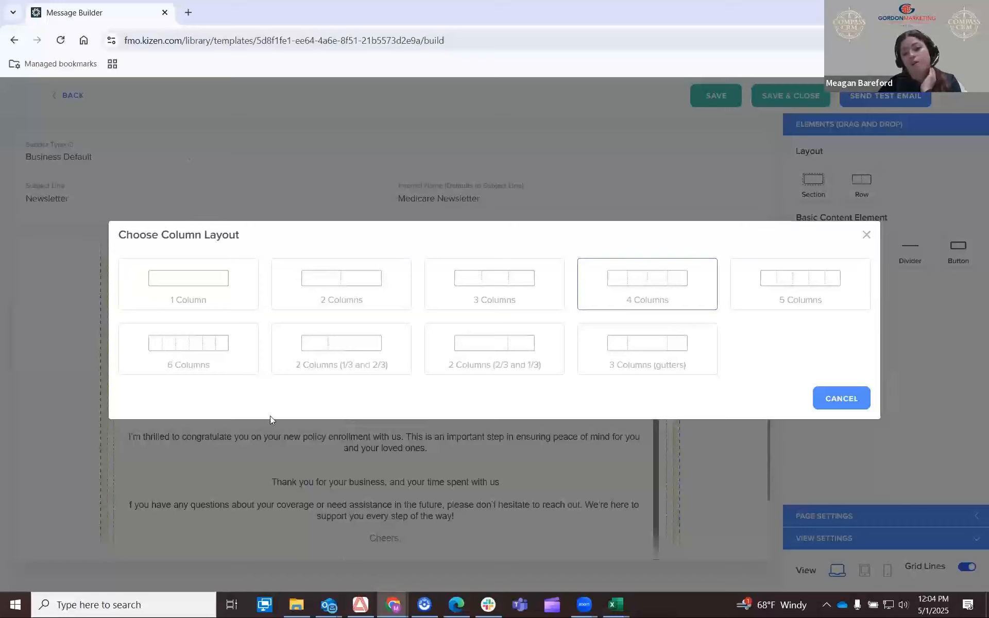
click(397, 287)
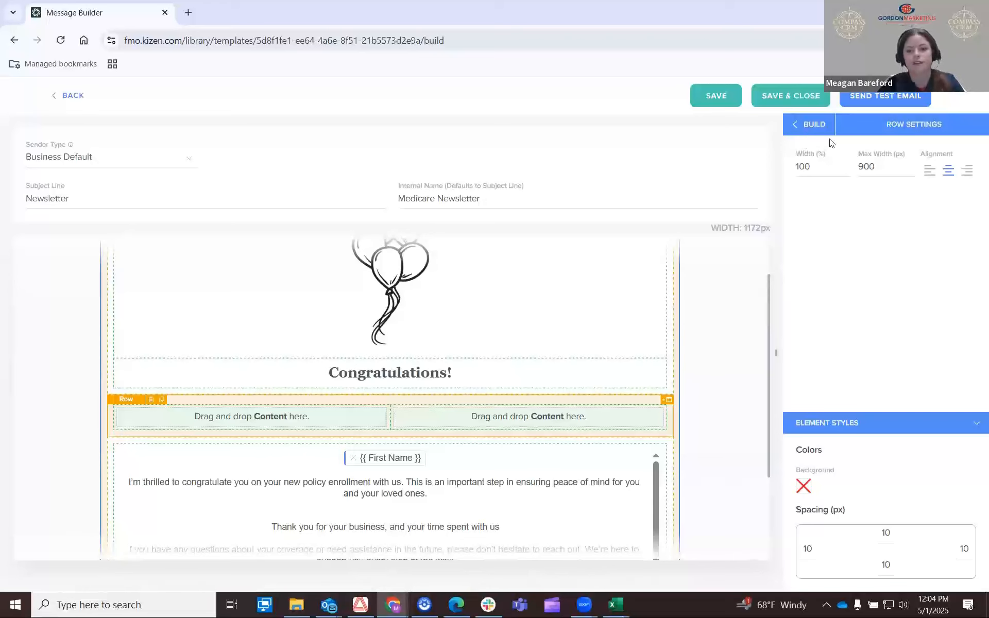
Add an image element to the new row's first column, using the giraffe sunset picture from the image library.
click(811, 133)
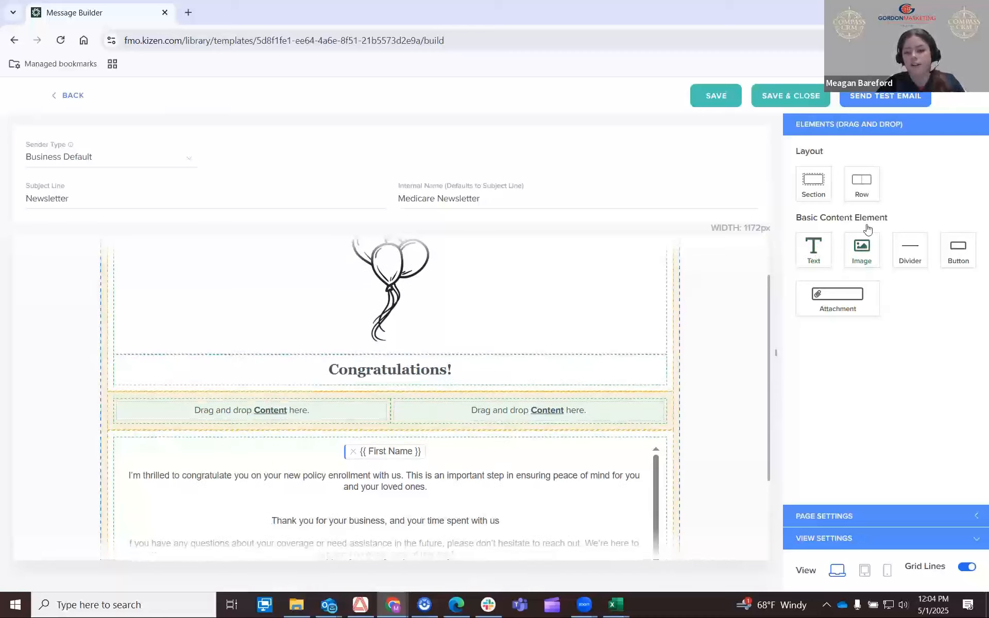
drag(865, 260, 226, 402)
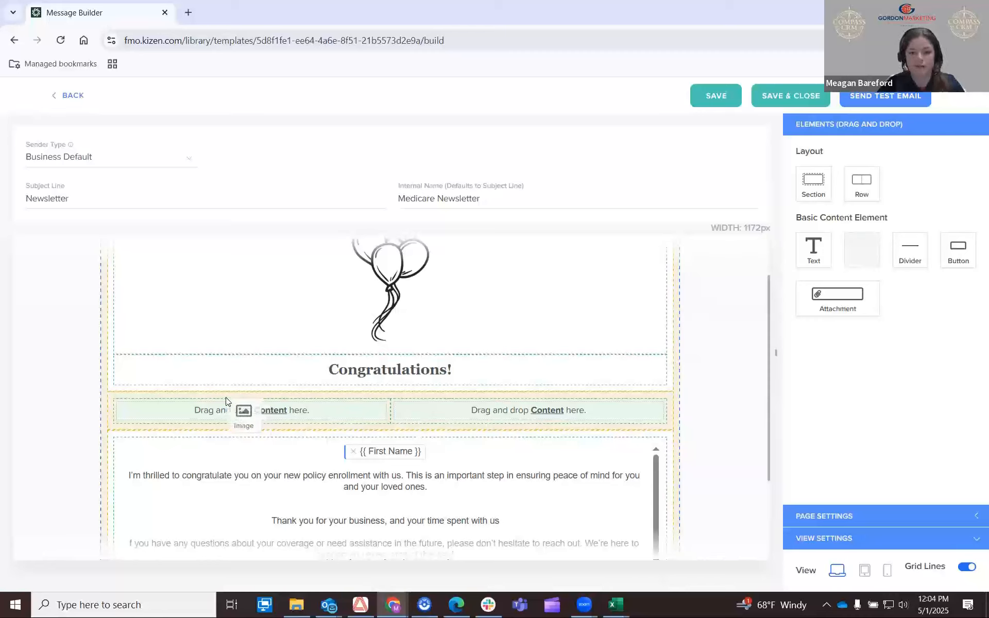
drag(861, 262, 260, 412)
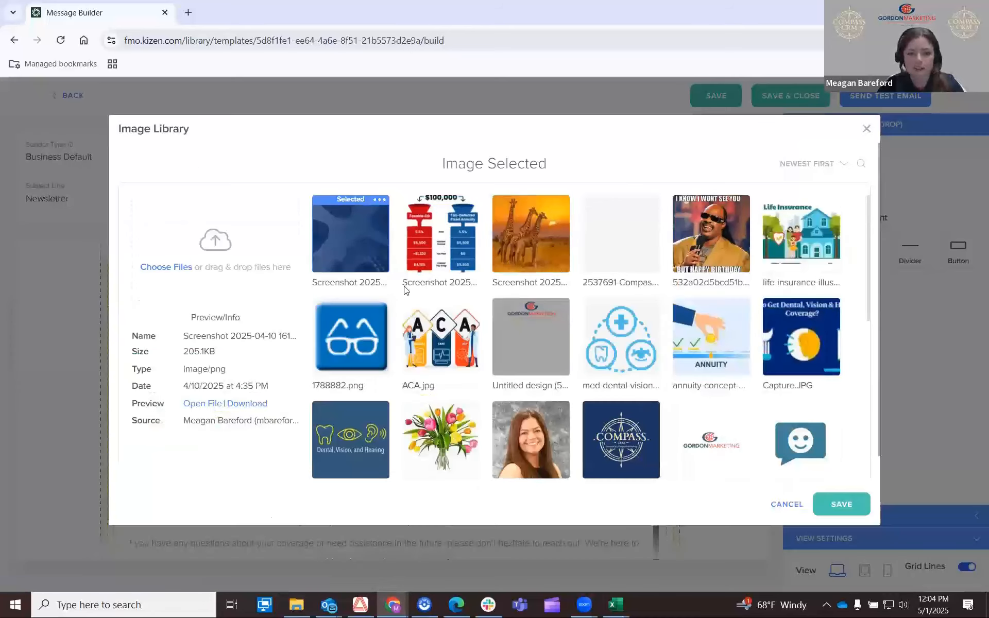
click(557, 255)
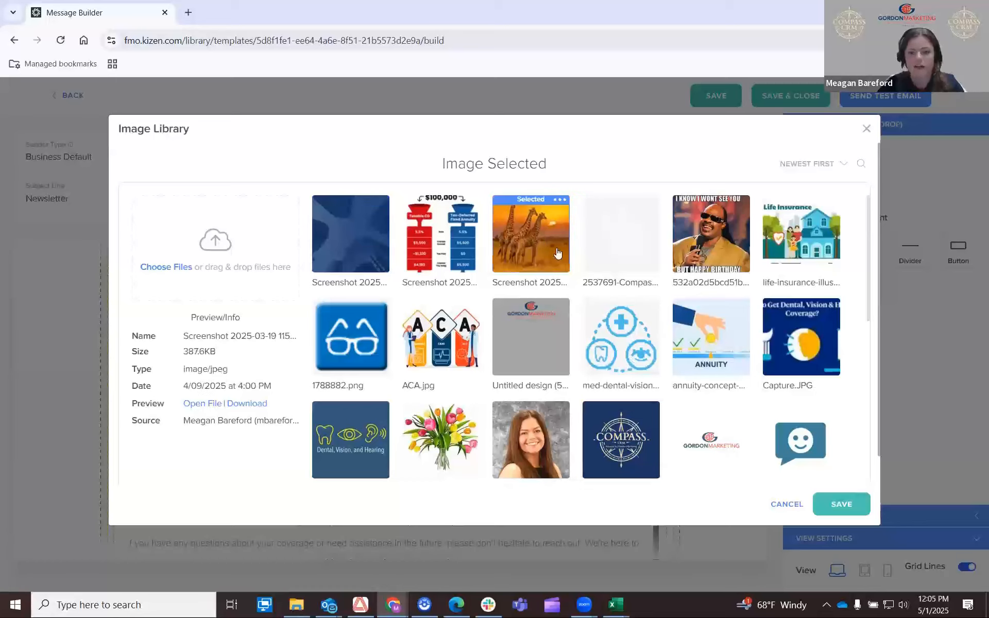
click(838, 506)
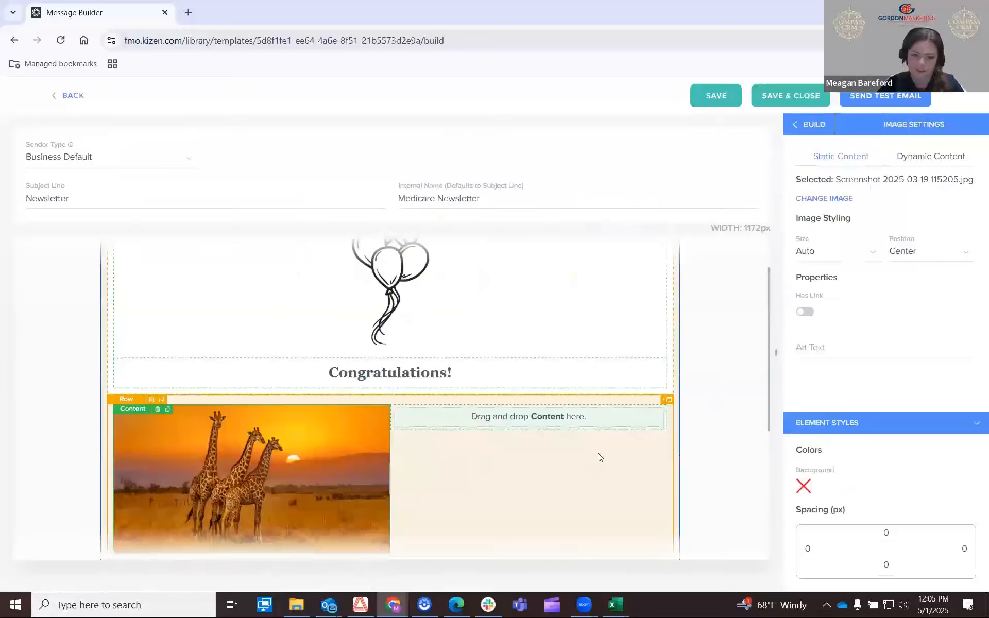
scroll(599, 457, down, 3)
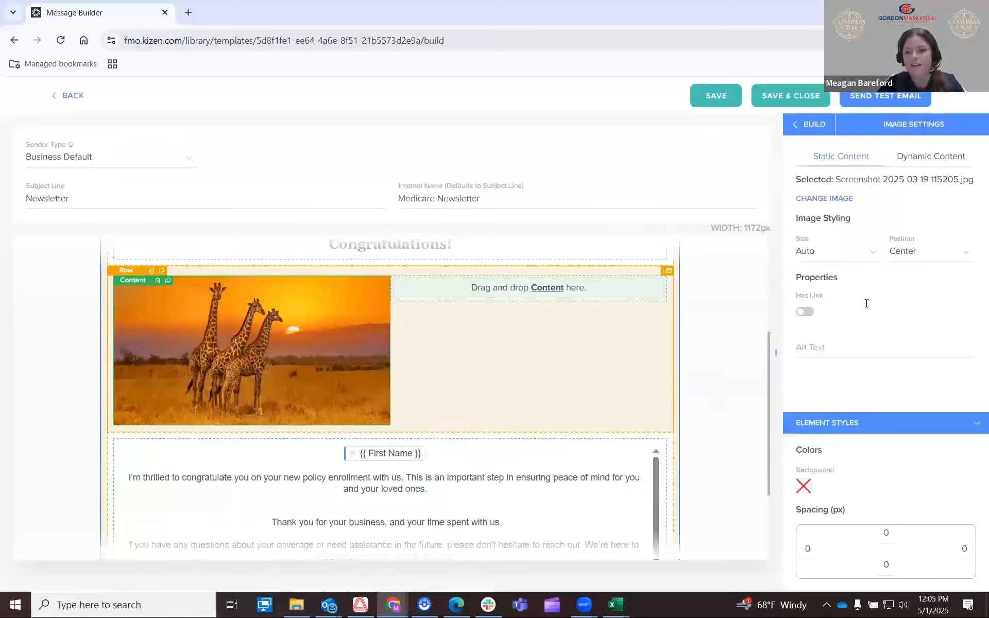
click(805, 313)
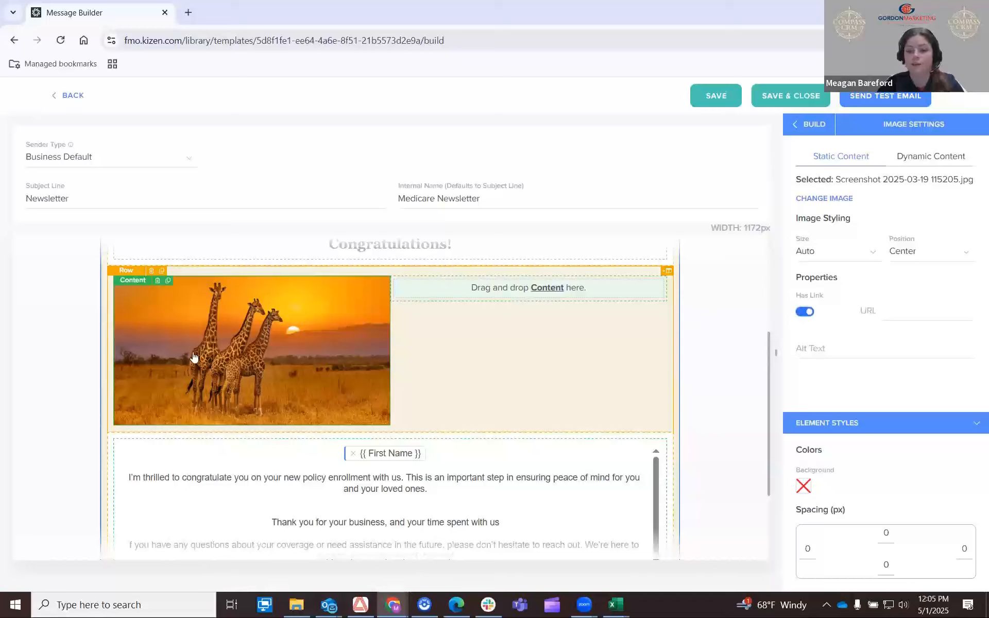
click(807, 313)
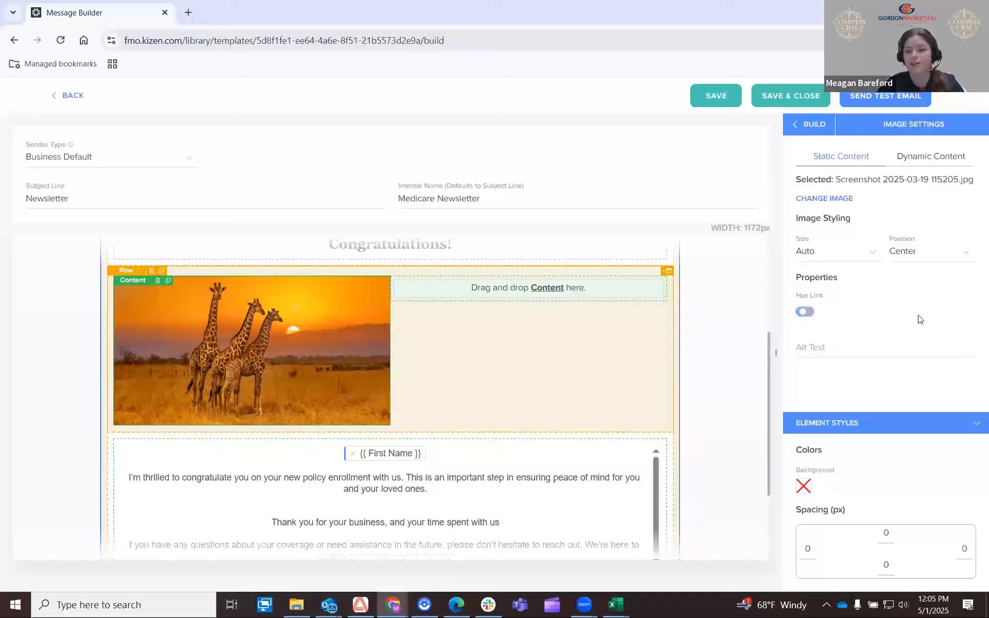
Add a text element to the empty second column of the row, beside the giraffe image.
click(815, 126)
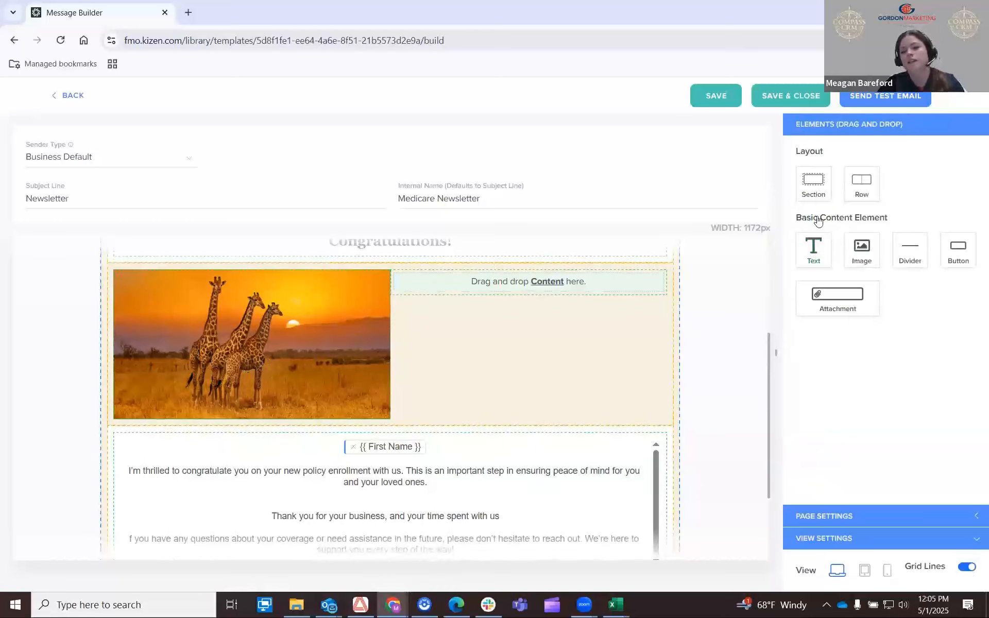
drag(818, 254, 391, 274)
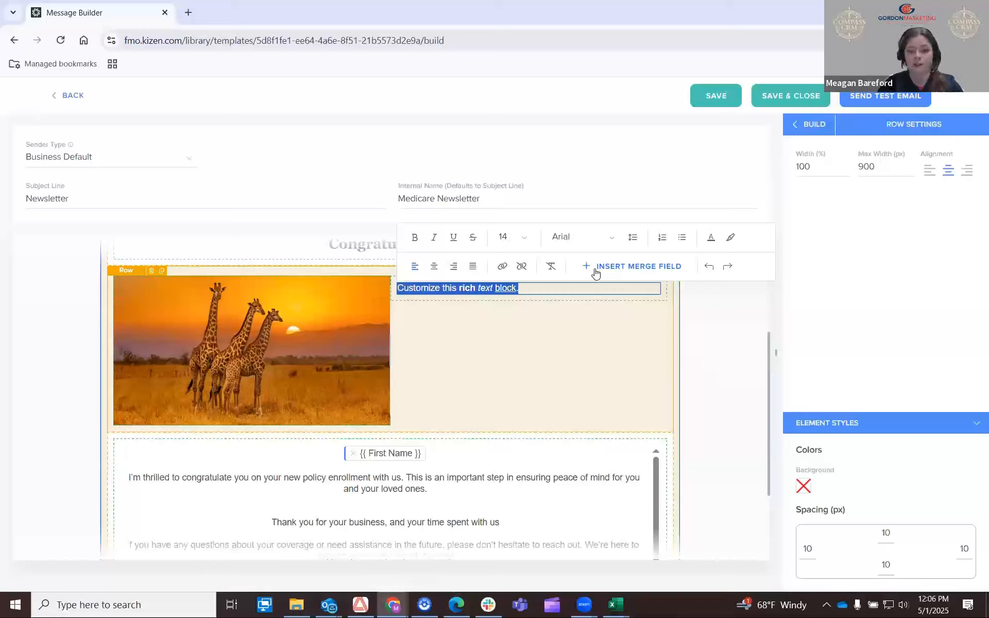
Examine the merge fields available for the new text block, from contact info to integration data.
click(641, 267)
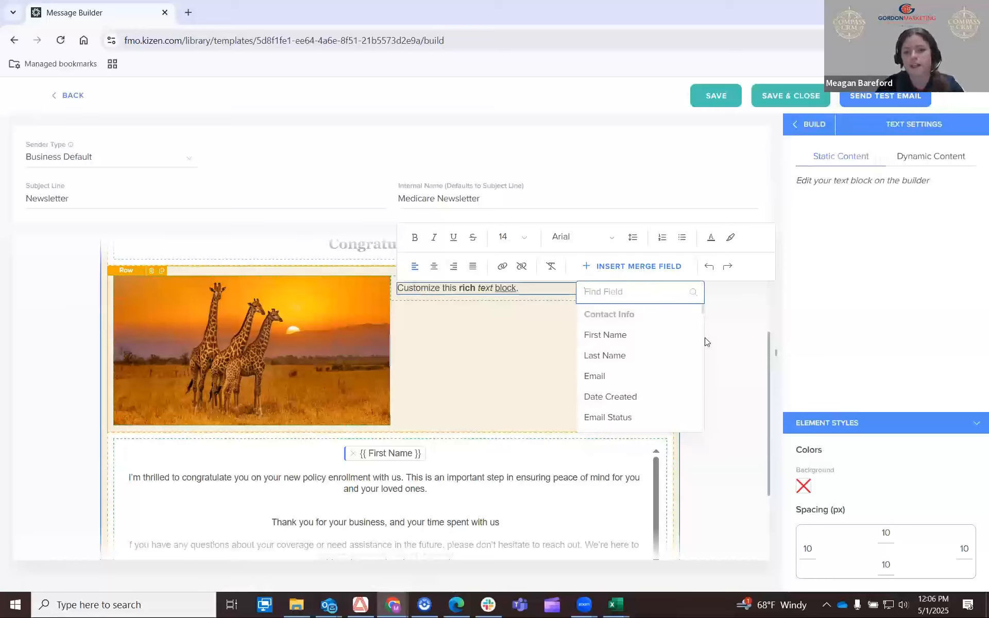
scroll(654, 387, down, 2)
scroll(653, 387, up, 2)
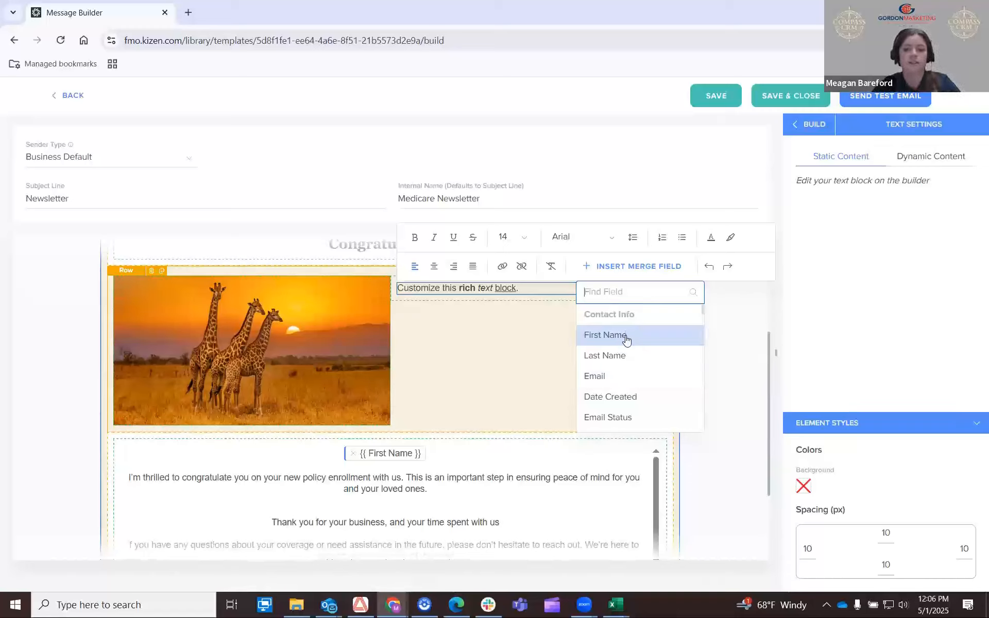
scroll(652, 359, down, 3)
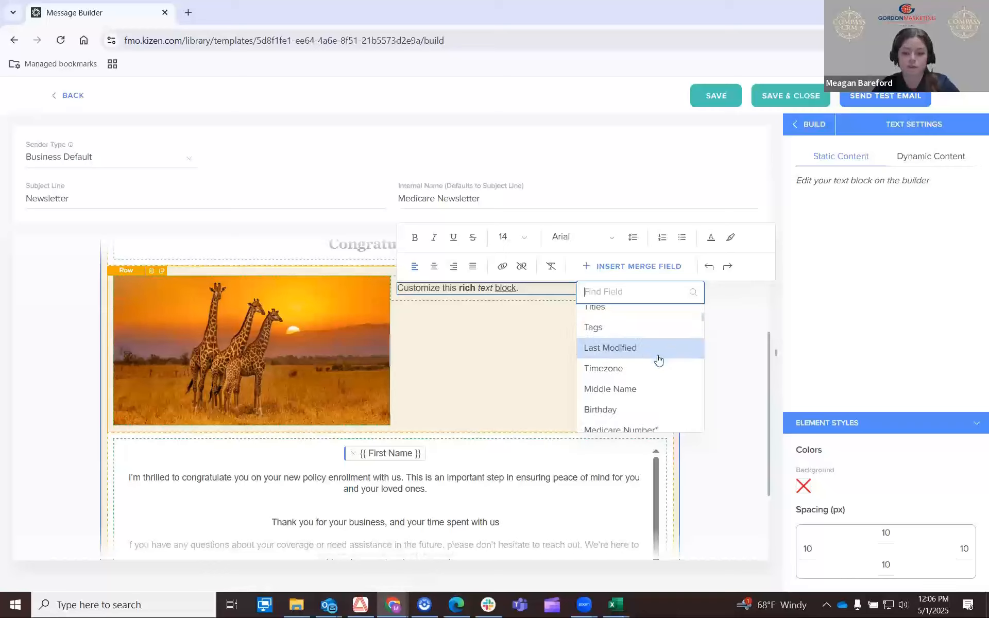
scroll(656, 359, down, 5)
scroll(656, 359, down, 6)
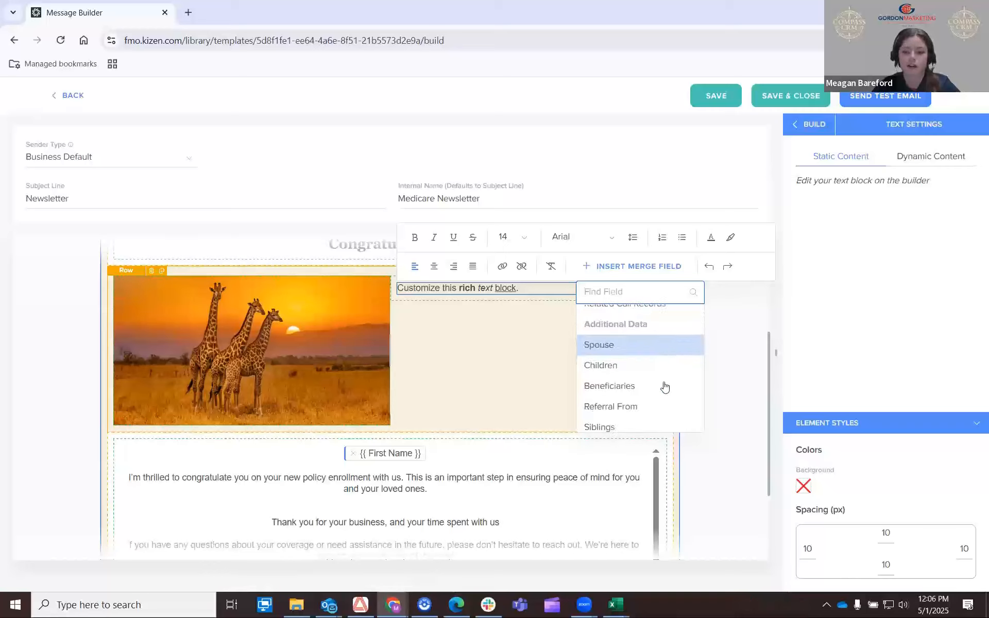
scroll(661, 372, up, 3)
scroll(663, 374, up, 2)
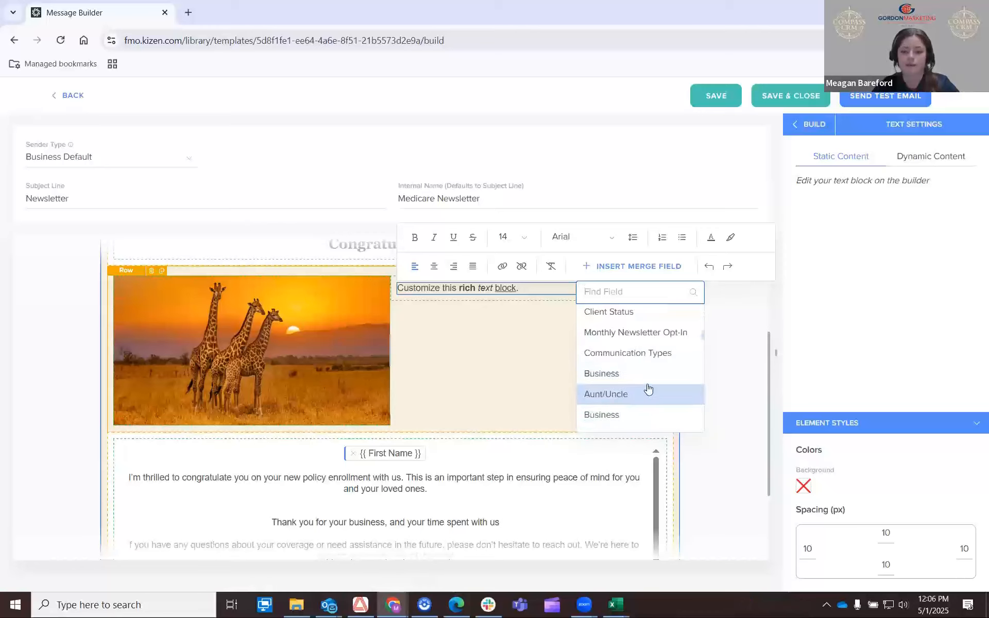
scroll(649, 389, down, 10)
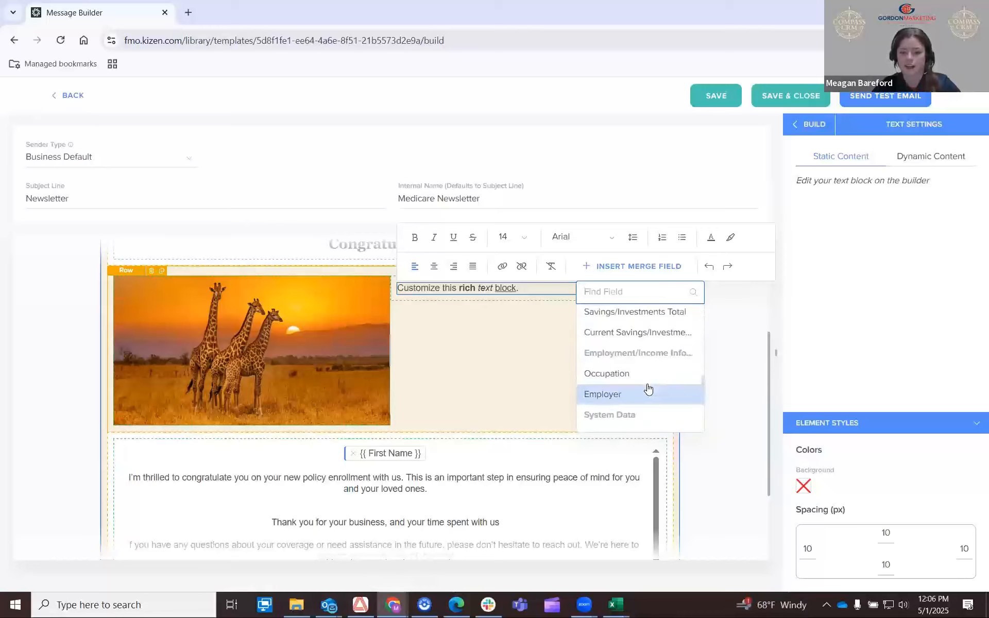
scroll(650, 388, up, 3)
scroll(661, 381, up, 6)
scroll(663, 379, up, 5)
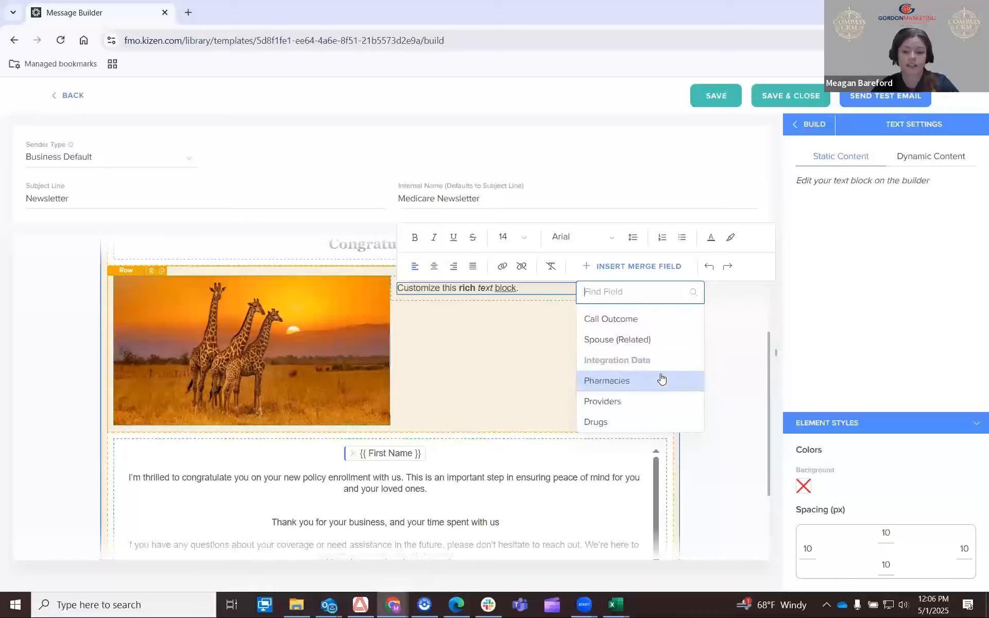
scroll(660, 379, up, 4)
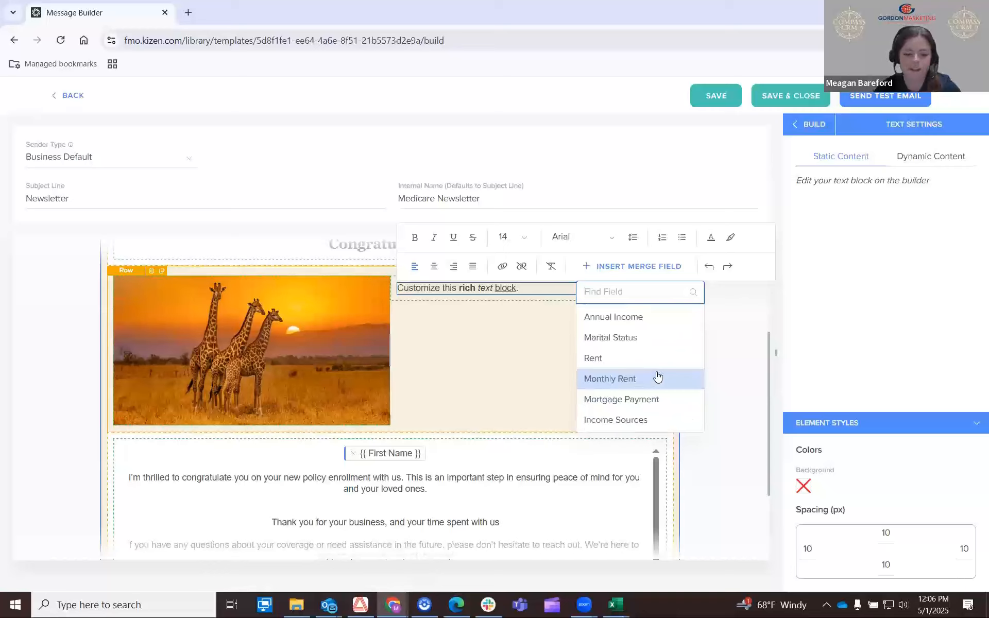
Search the merge fields for "busin", look through the business fields, and close the list without inserting one.
text(busin)
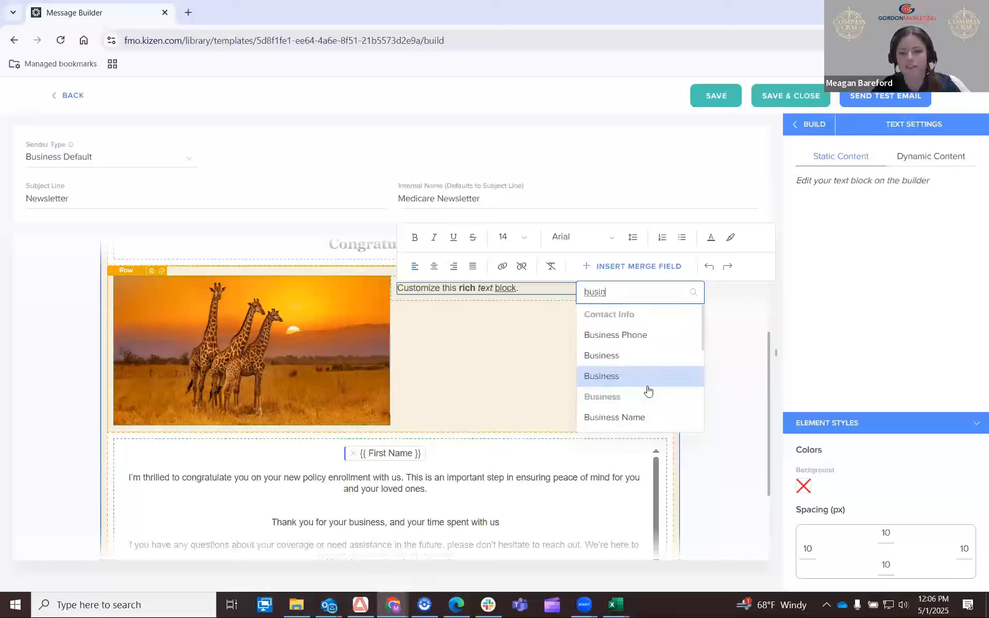
scroll(649, 392, down, 5)
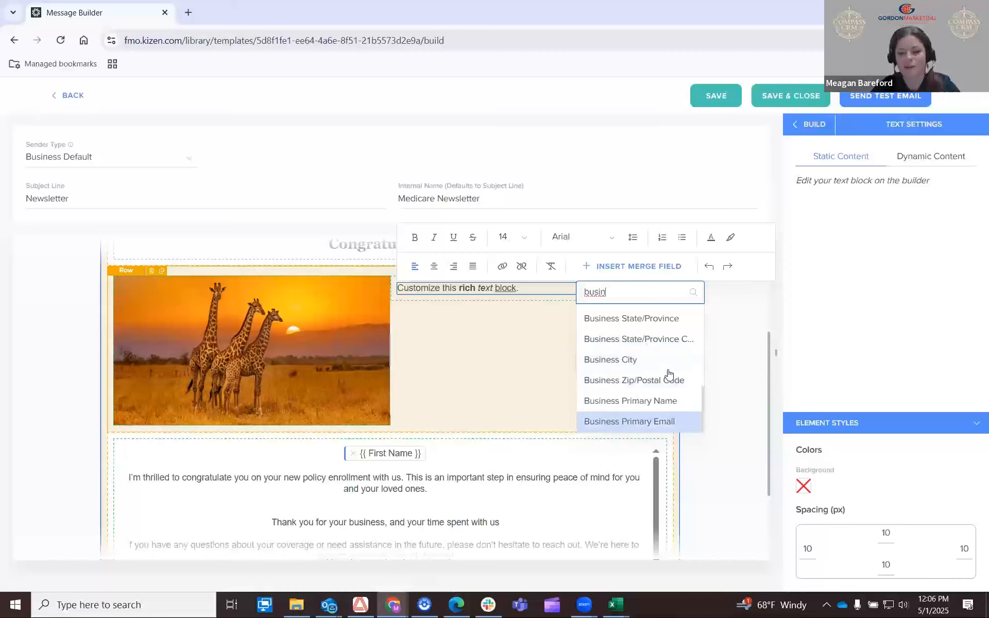
click(538, 290)
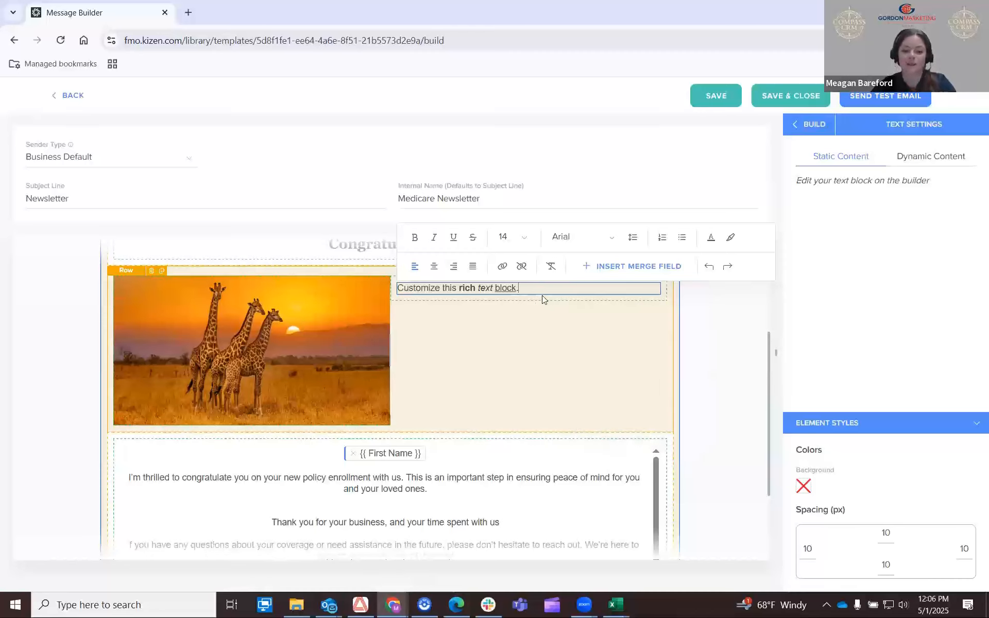
Look over the body text and signature merge fields below the row, and return to the new text block.
scroll(542, 296, down, 3)
scroll(403, 488, up, 1)
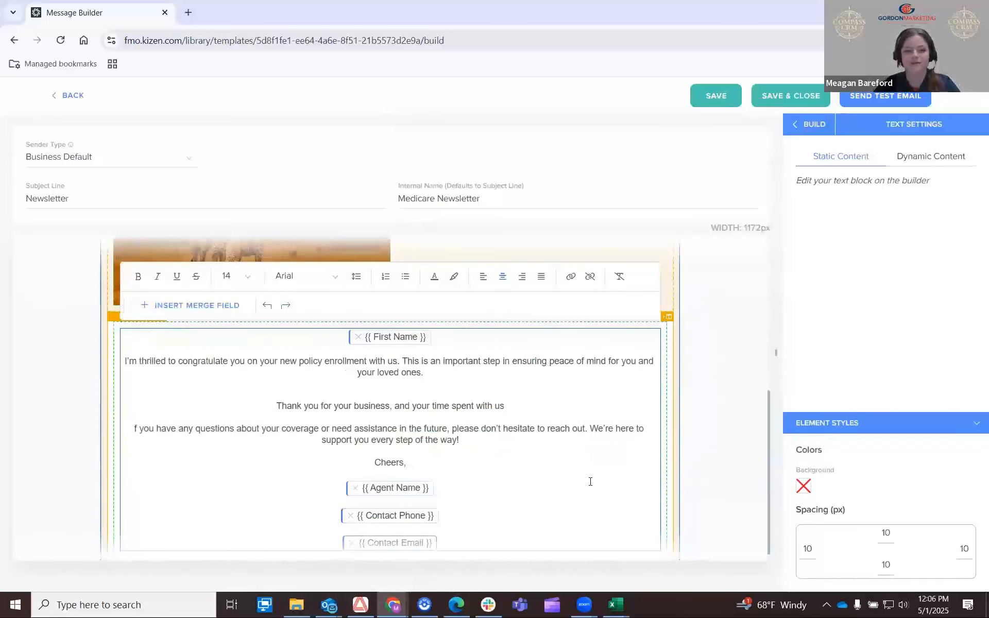
scroll(542, 356, up, 5)
click(541, 361)
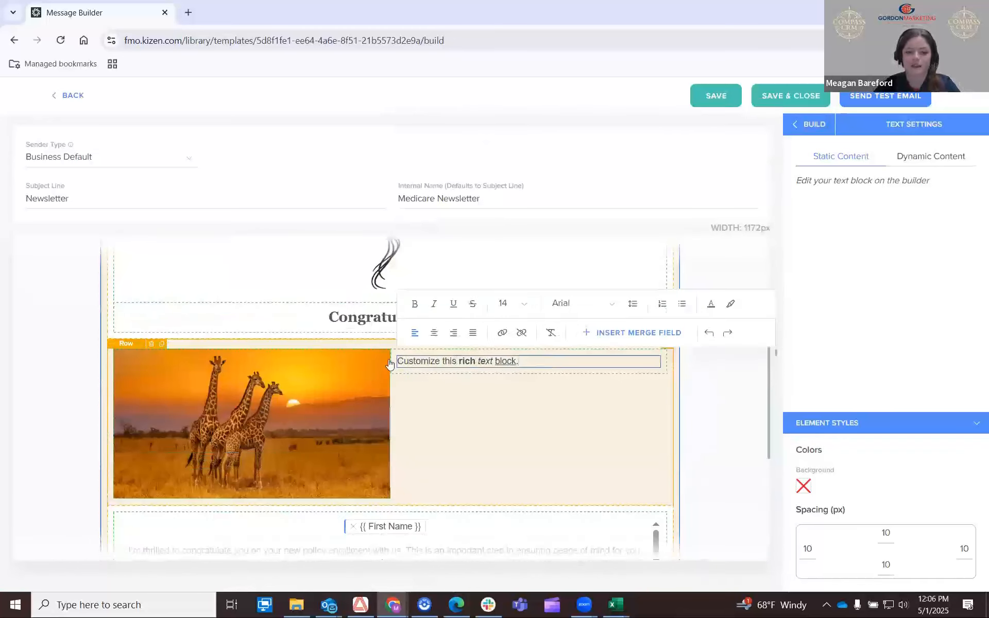
Narrow the giraffe image's column to about 30% of the row's width, widening the column beside it.
triple_click(387, 361)
click(480, 423)
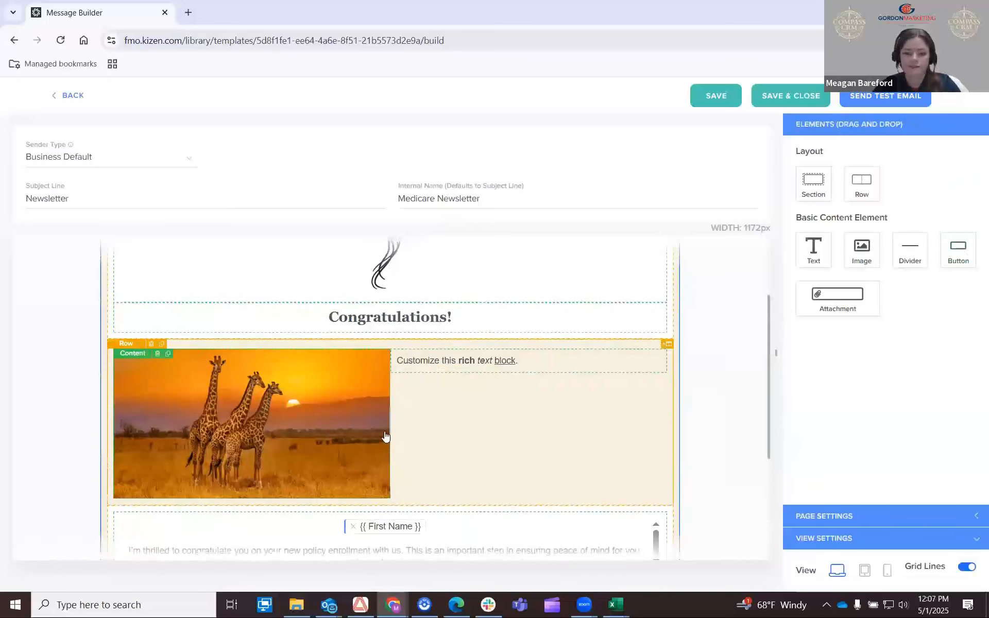
drag(390, 422, 235, 403)
drag(412, 364, 267, 365)
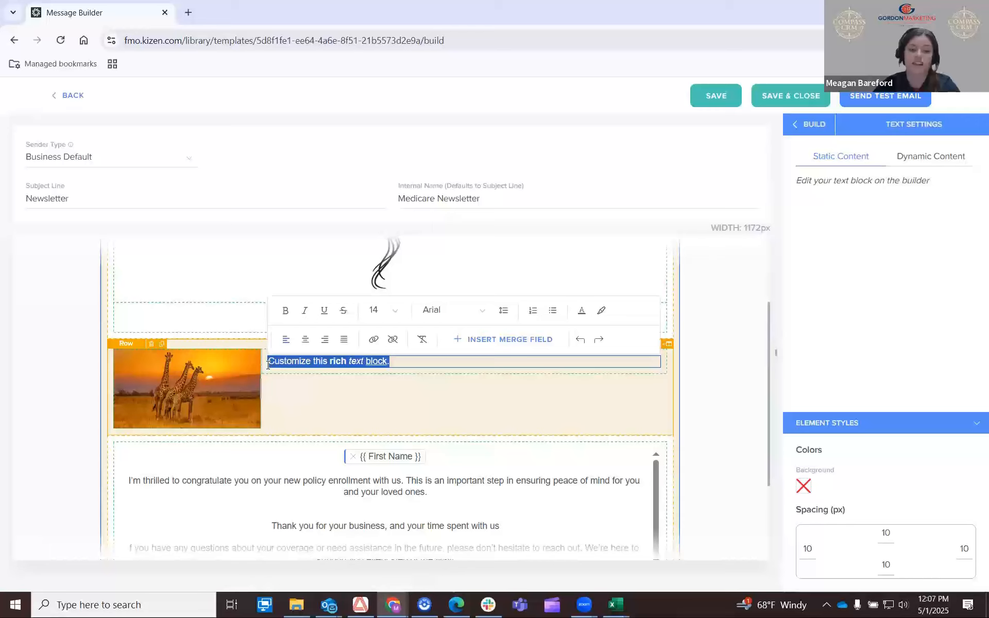
click(263, 394)
drag(287, 395, 280, 394)
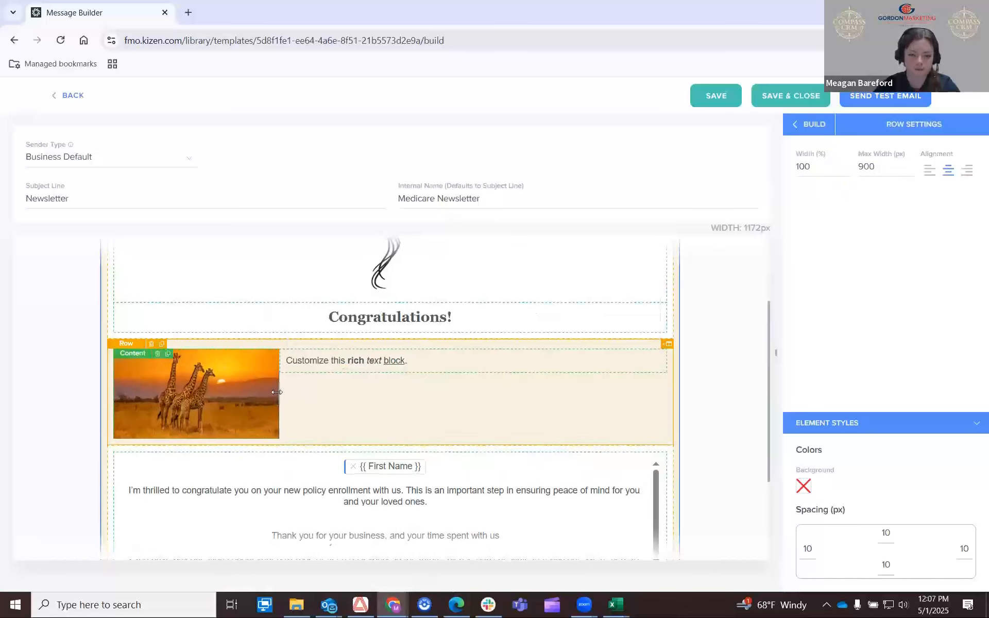
click(685, 357)
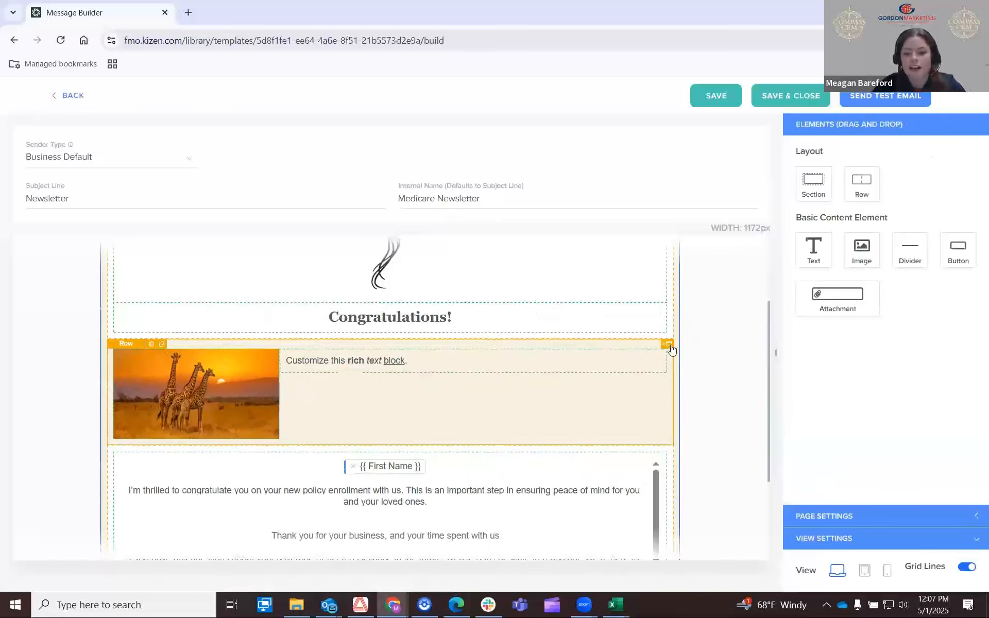
Add a third column to the giraffe image row and remove it again.
click(669, 346)
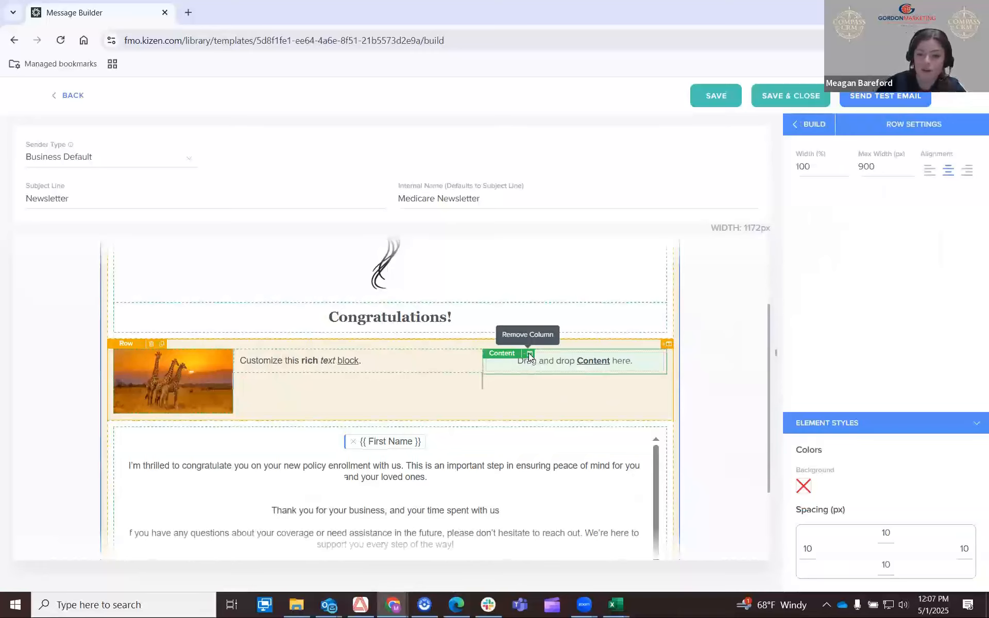
click(530, 357)
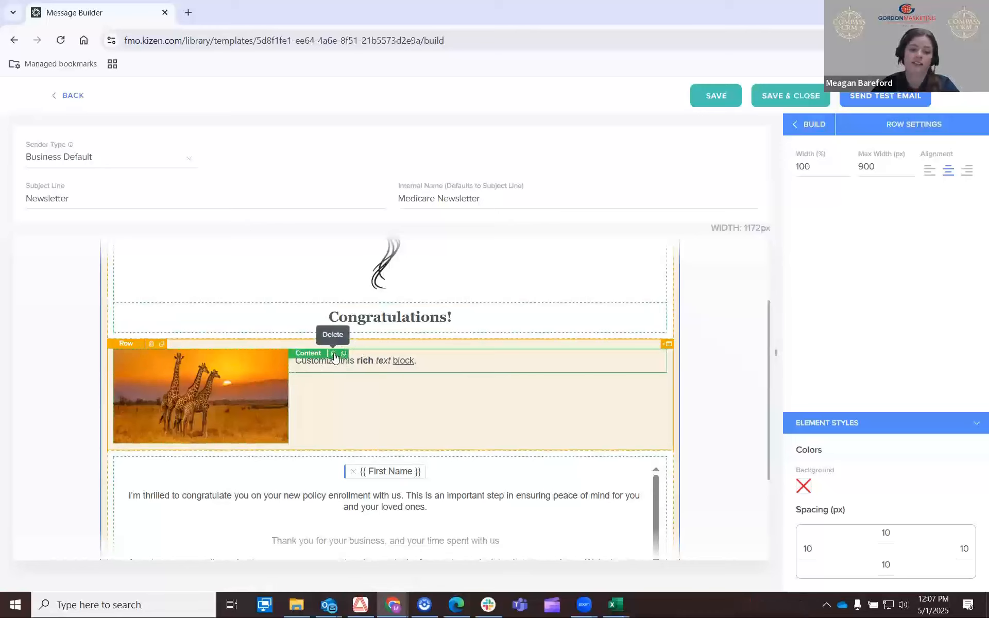
Delete the placeholder text block from the row's second column.
click(334, 356)
click(595, 361)
Add an attachment element to the row's second column, uploading kizen_contacts_upload (56) from the Downloads folder.
click(816, 126)
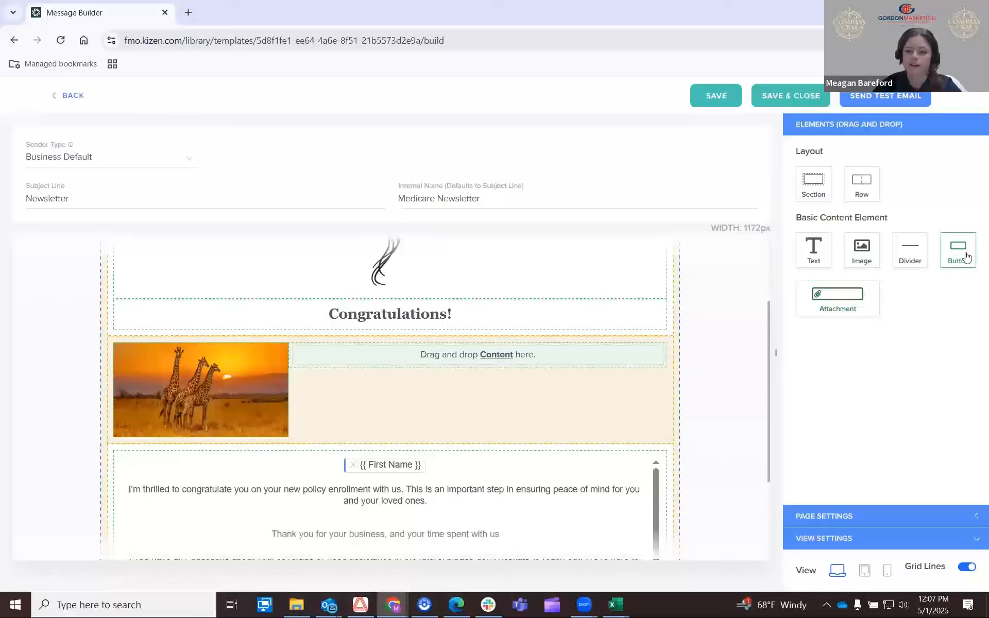
drag(861, 311, 472, 356)
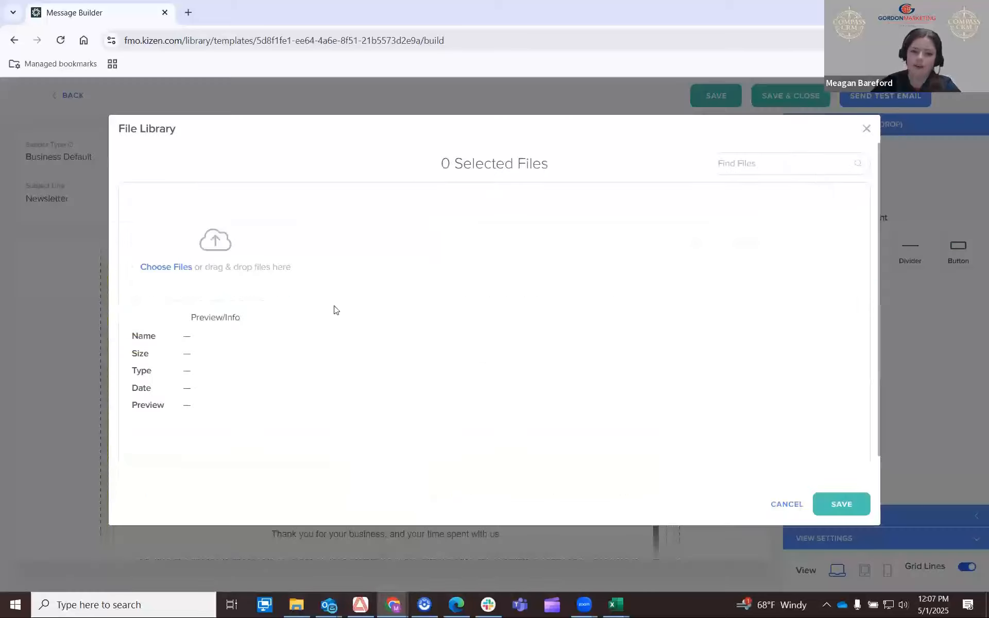
click(170, 266)
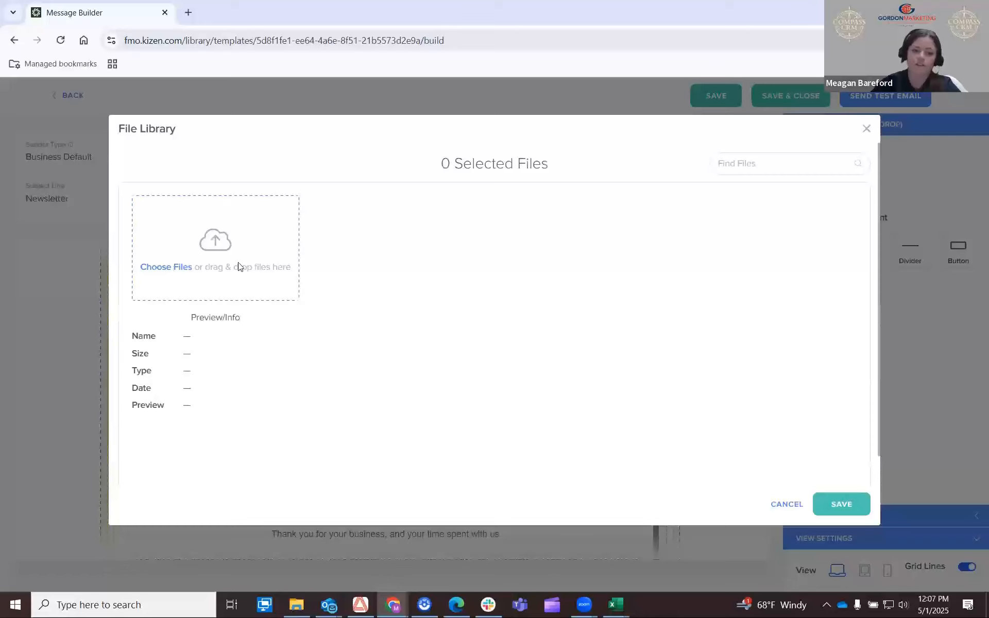
click(219, 171)
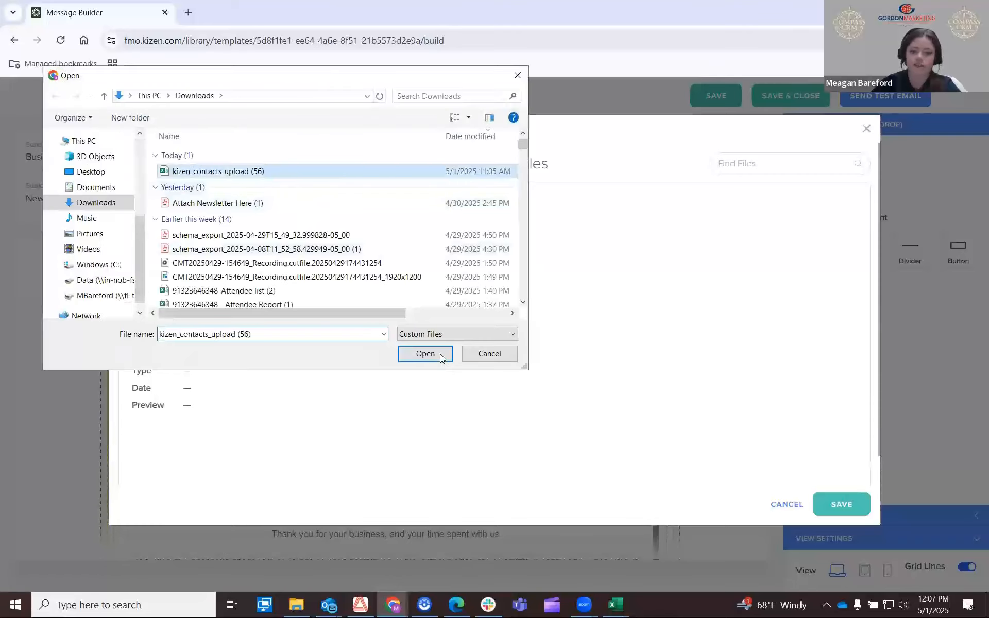
click(440, 354)
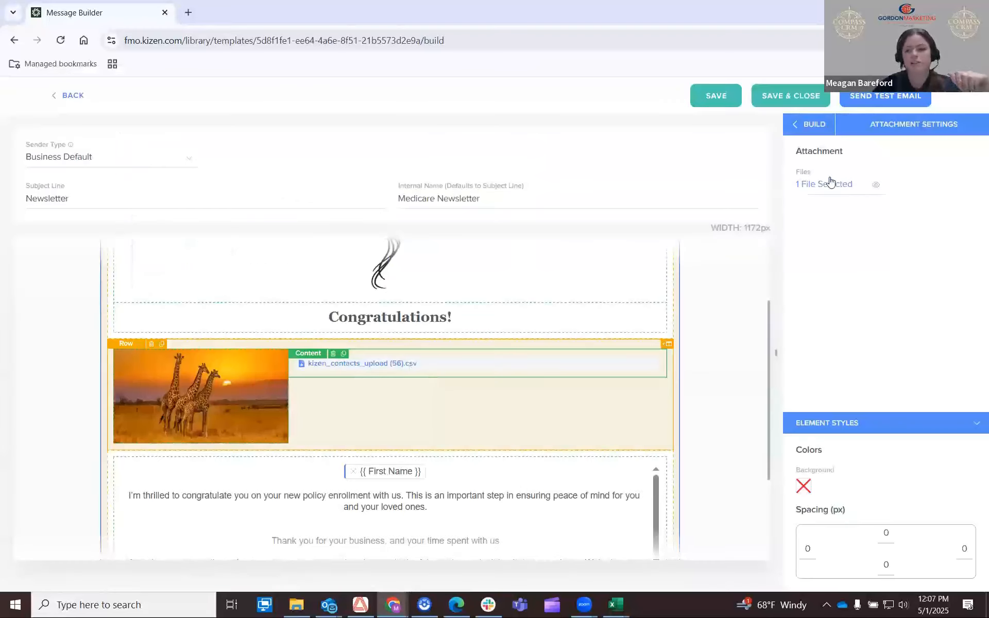
Add a button element beneath the file attachment in the row's second column.
click(957, 256)
drag(957, 256, 452, 369)
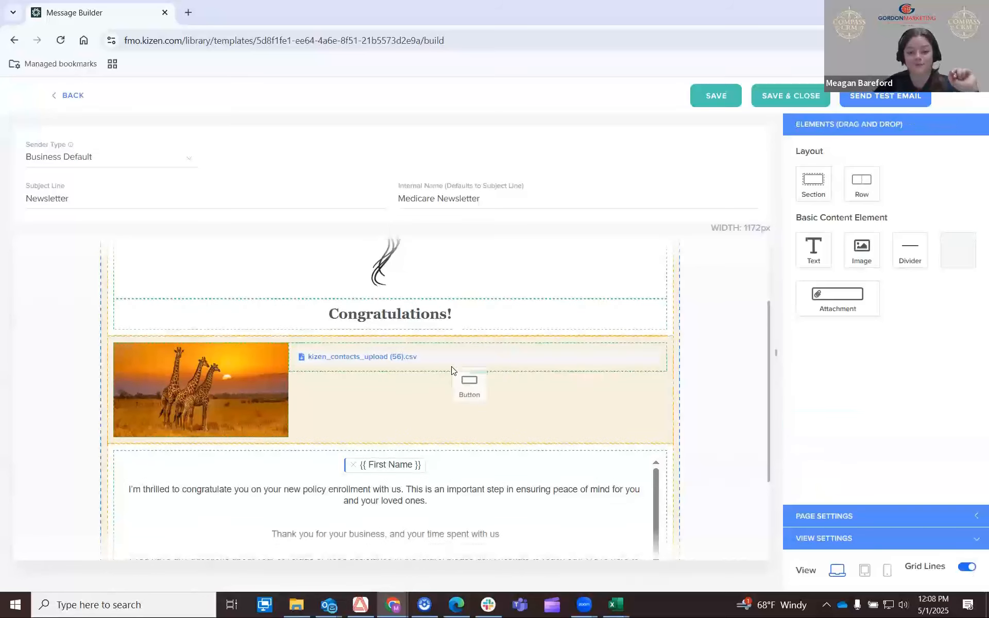
drag(541, 392, 540, 391)
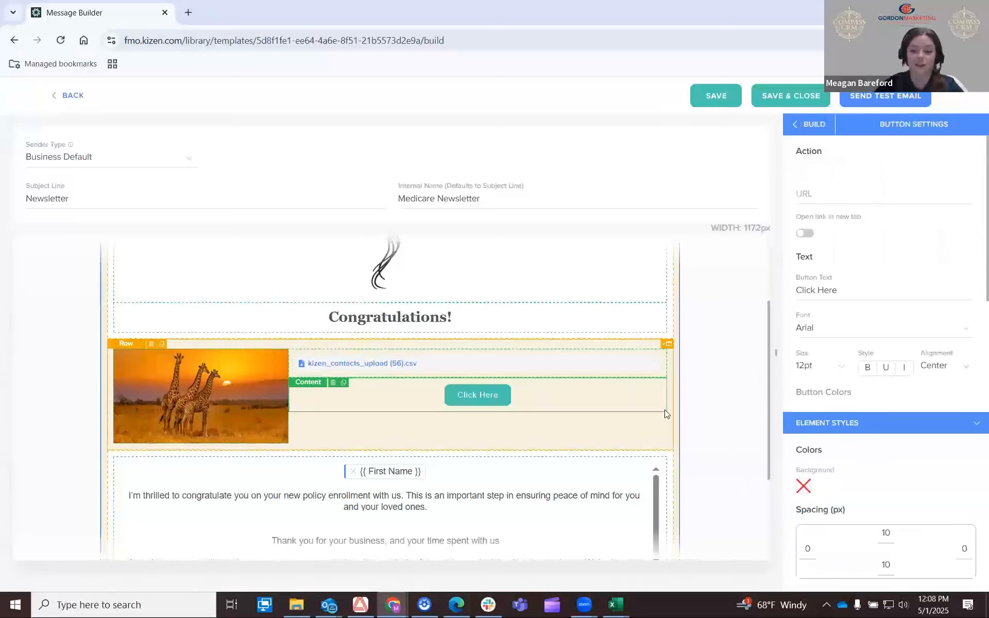
scroll(481, 415, up, 1)
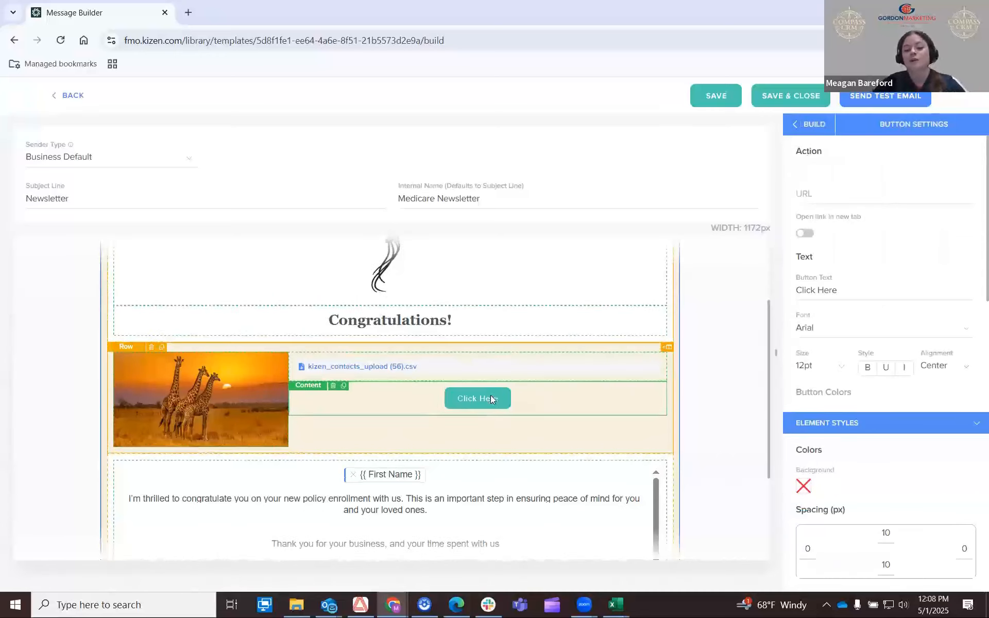
scroll(524, 397, down, 1)
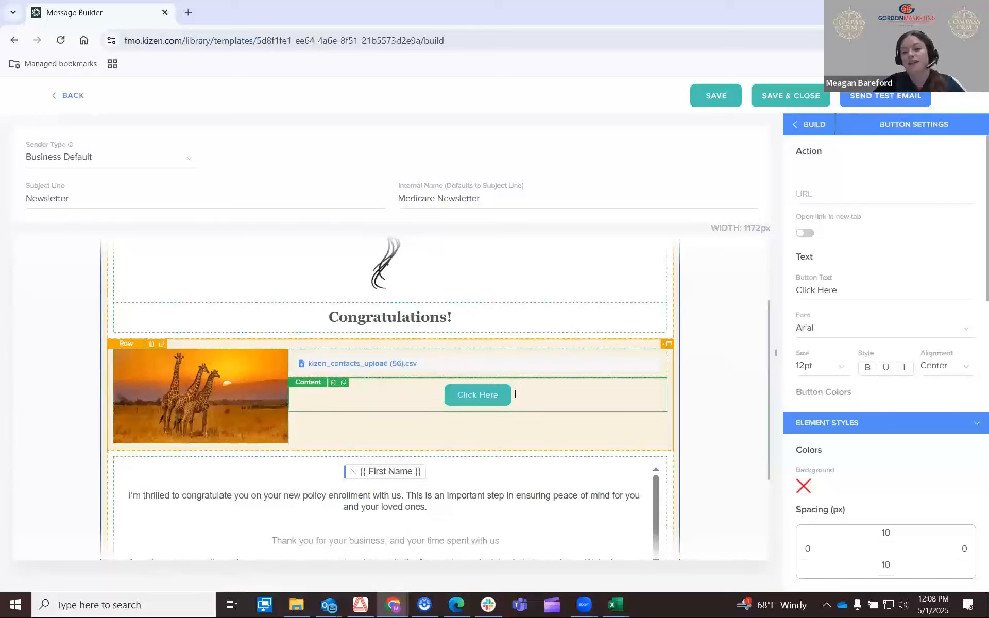
Set the button's text to "Click Here to Watch", leaving its URL blank.
click(828, 203)
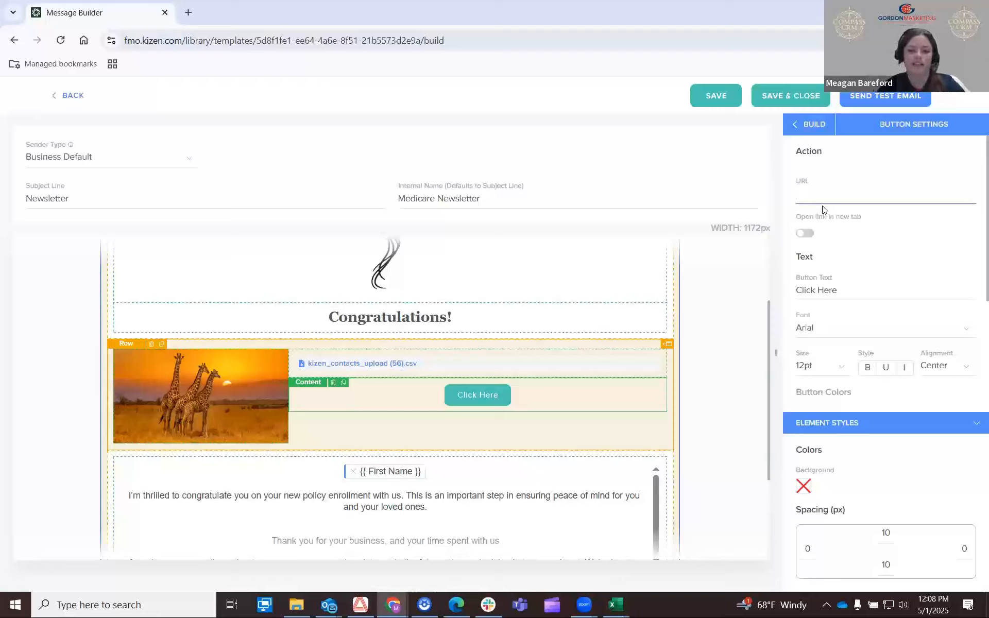
drag(840, 292, 793, 301)
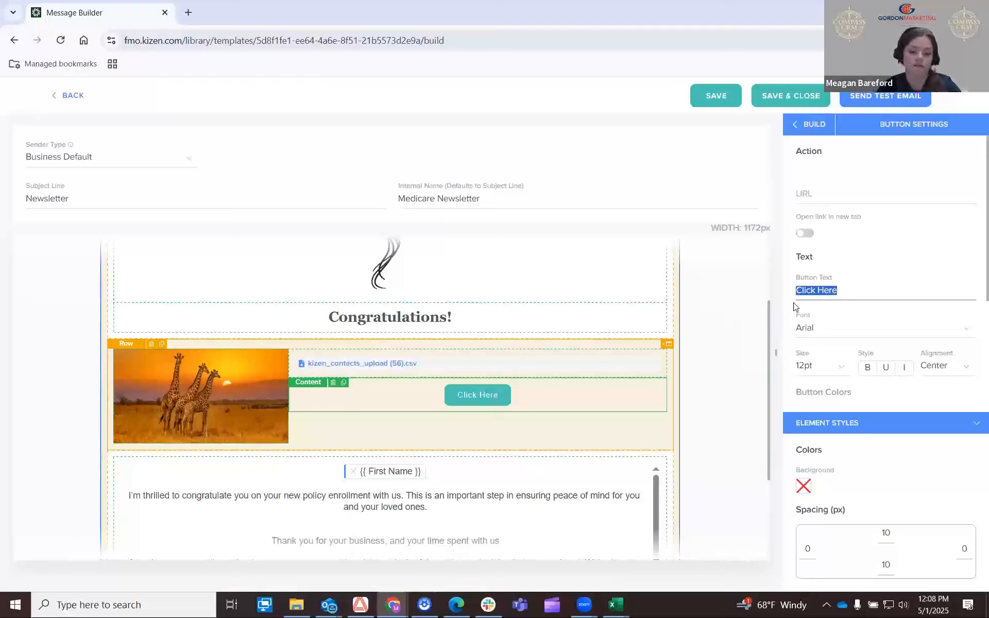
text(Cli)
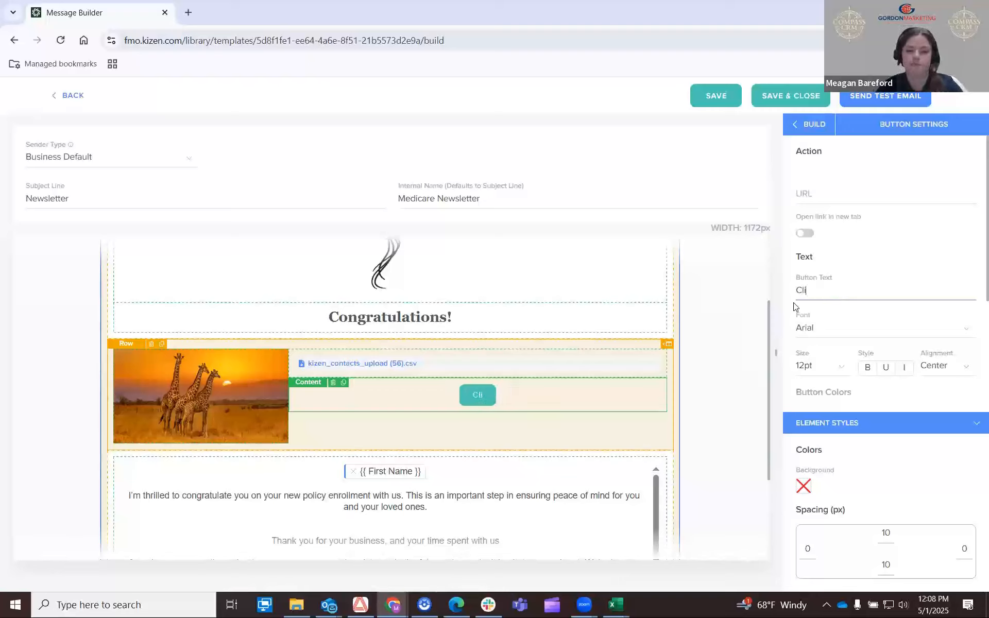
text(ck Here to Watch)
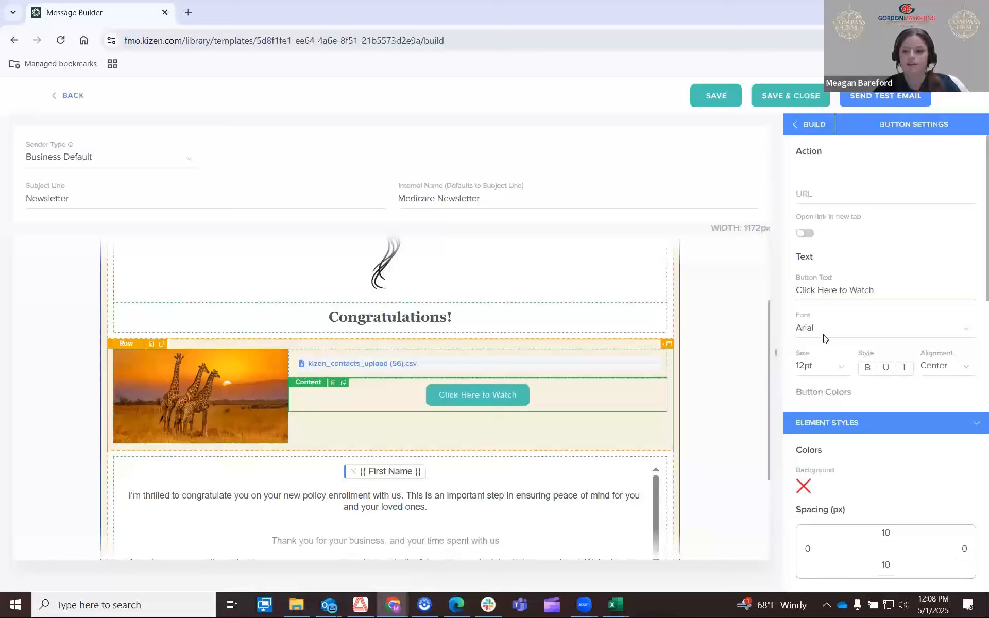
scroll(887, 374, down, 2)
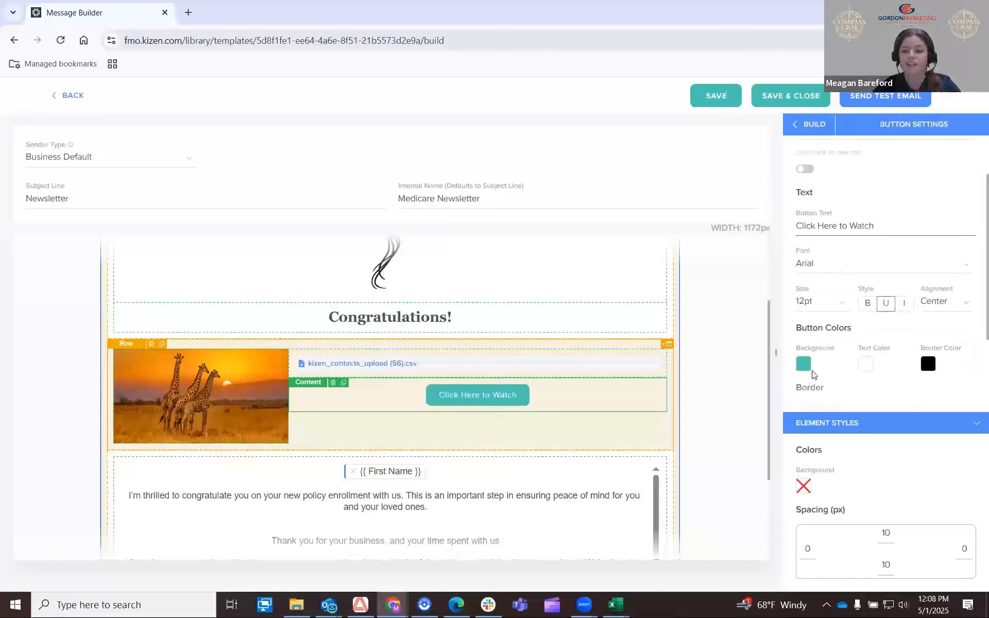
Set the background color of the "Click Here to Watch" button to the orange-yellow preset F3A800.
click(805, 364)
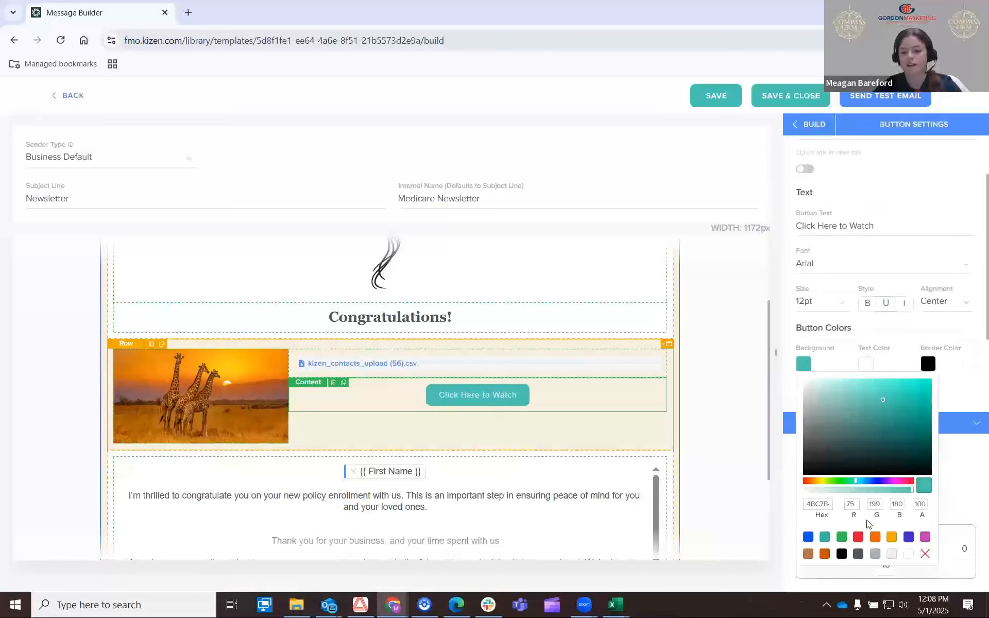
click(892, 537)
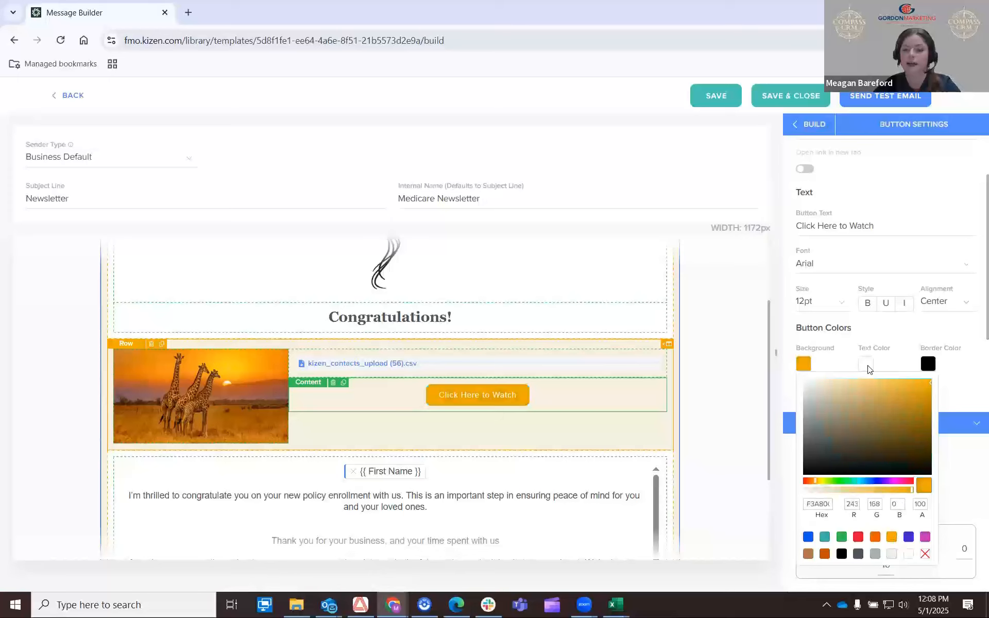
click(922, 336)
scroll(591, 356, down, 3)
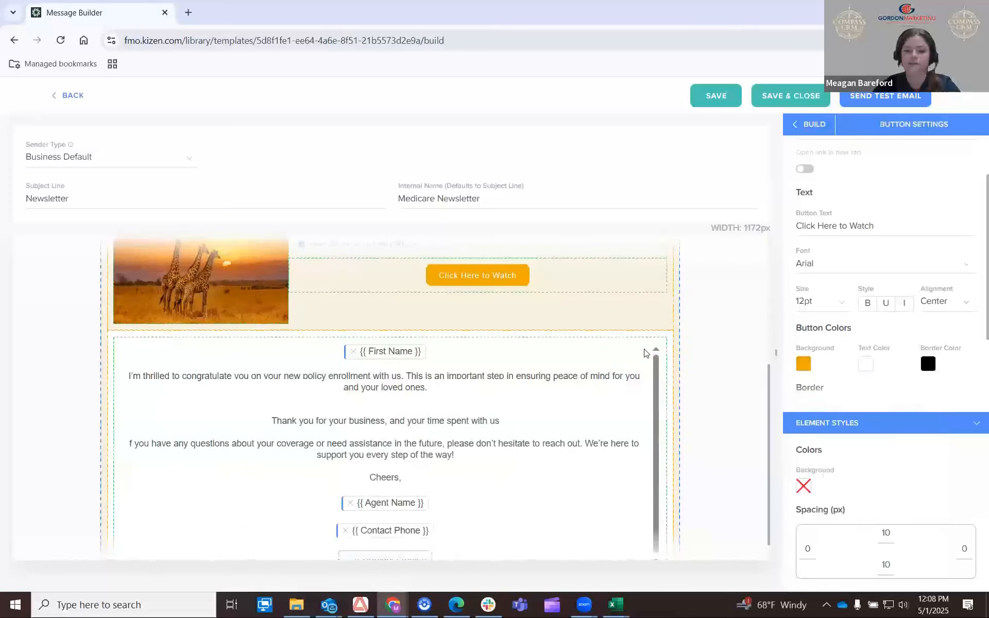
scroll(646, 353, up, 1)
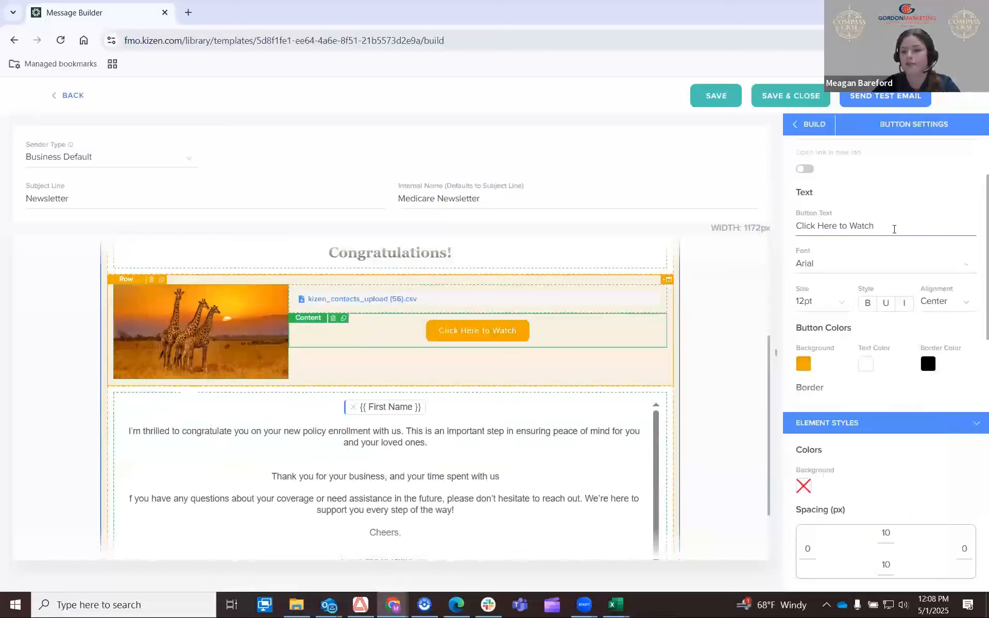
Enable opening the button's link in a new tab and return to the list of elements.
scroll(908, 222, up, 2)
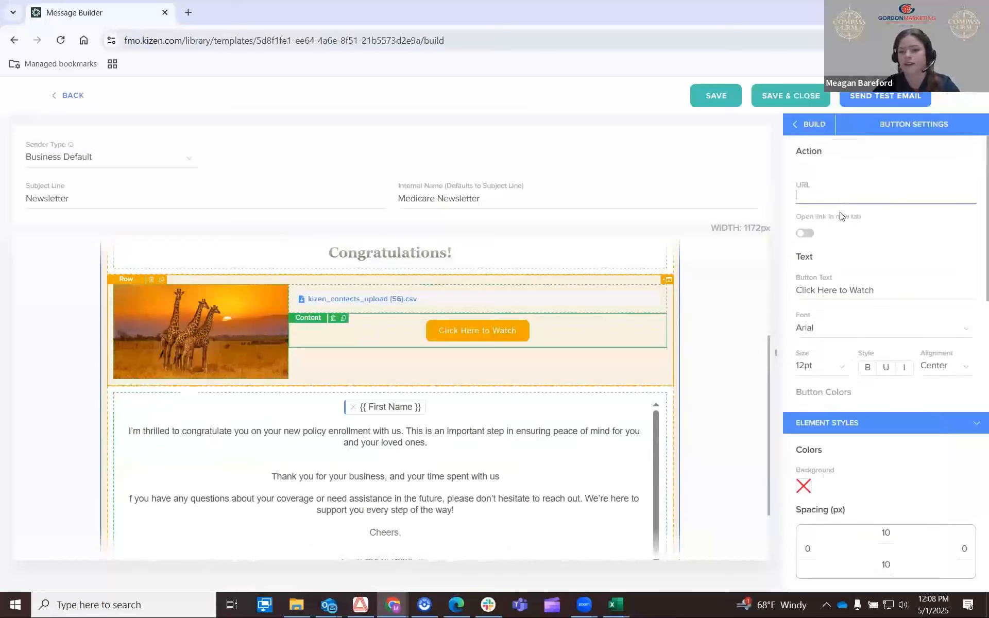
click(806, 235)
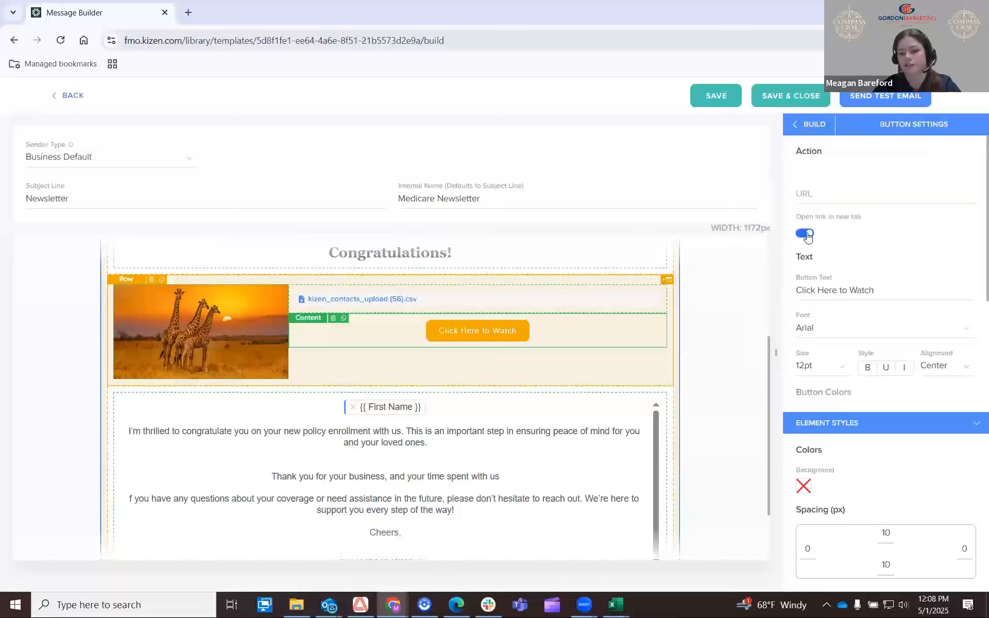
click(812, 129)
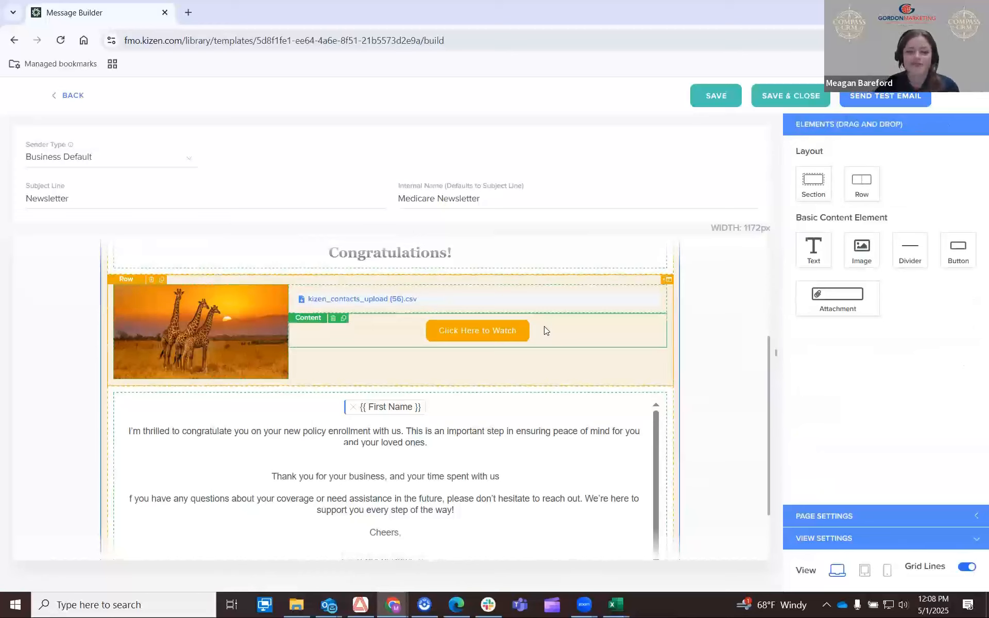
Add a divider between the giraffe image row and the text block that starts with the First Name merge field.
scroll(545, 330, down, 2)
scroll(546, 332, up, 5)
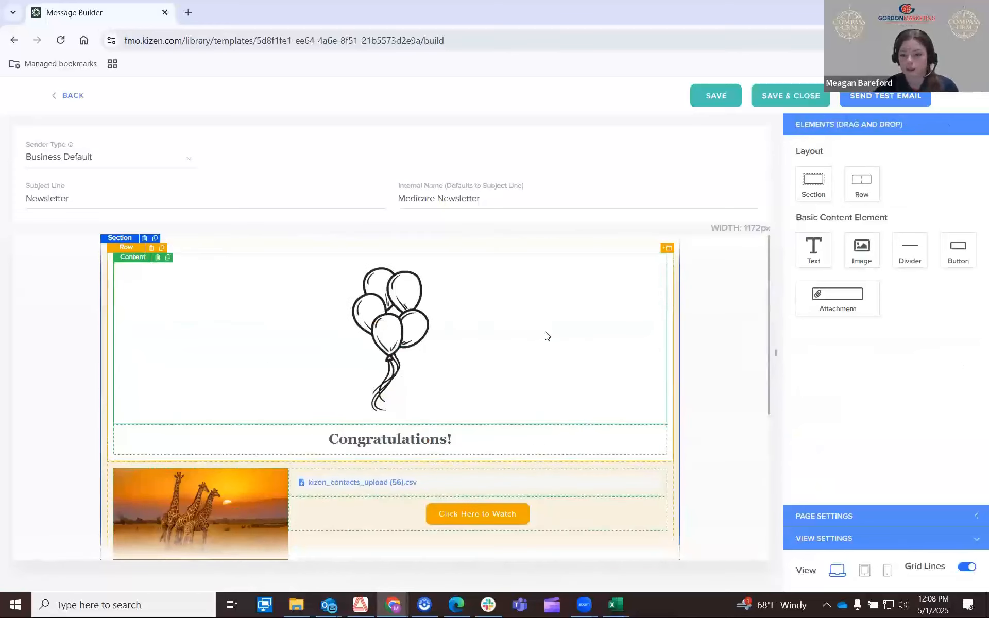
scroll(601, 400, down, 4)
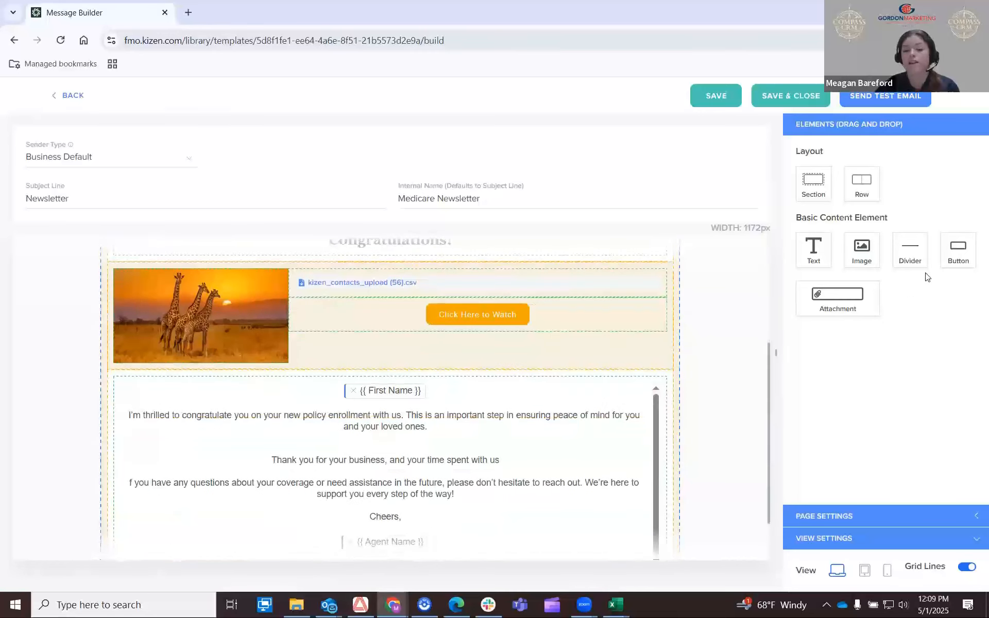
drag(910, 253, 440, 396)
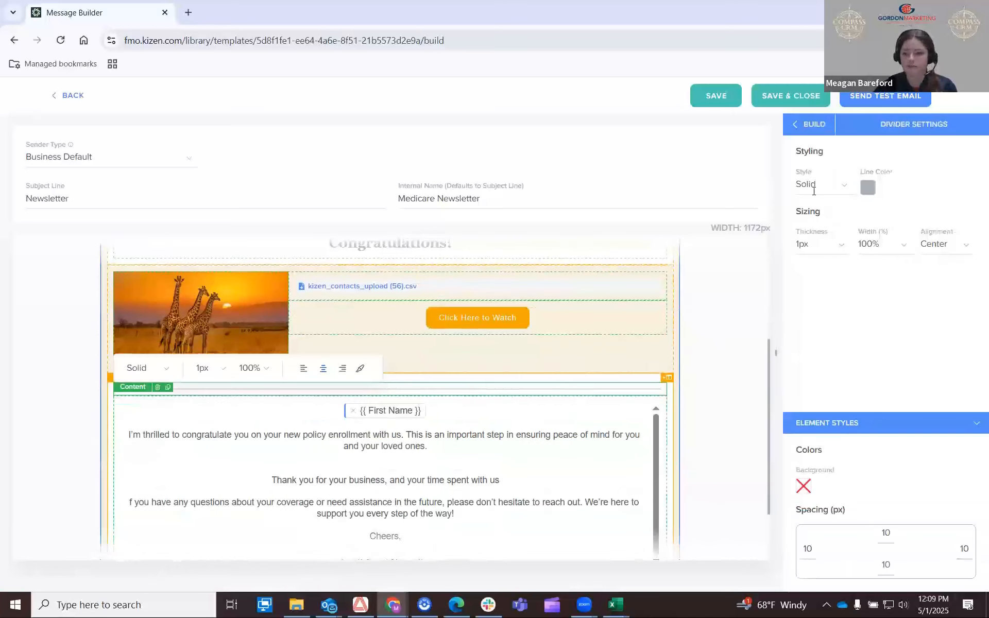
Leave the divider settings and turn off the builder's grid lines.
click(813, 126)
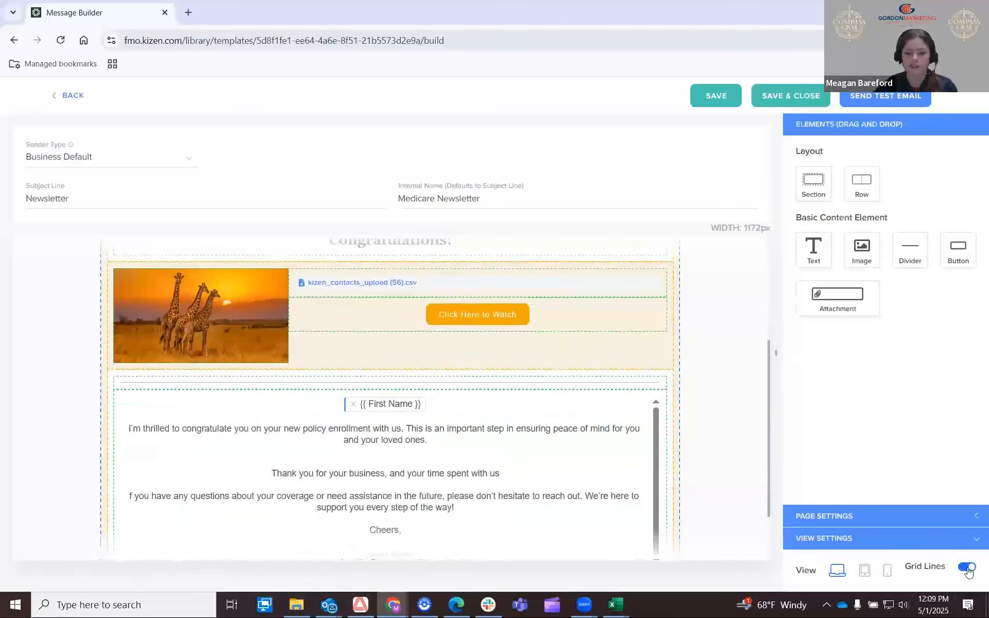
click(968, 569)
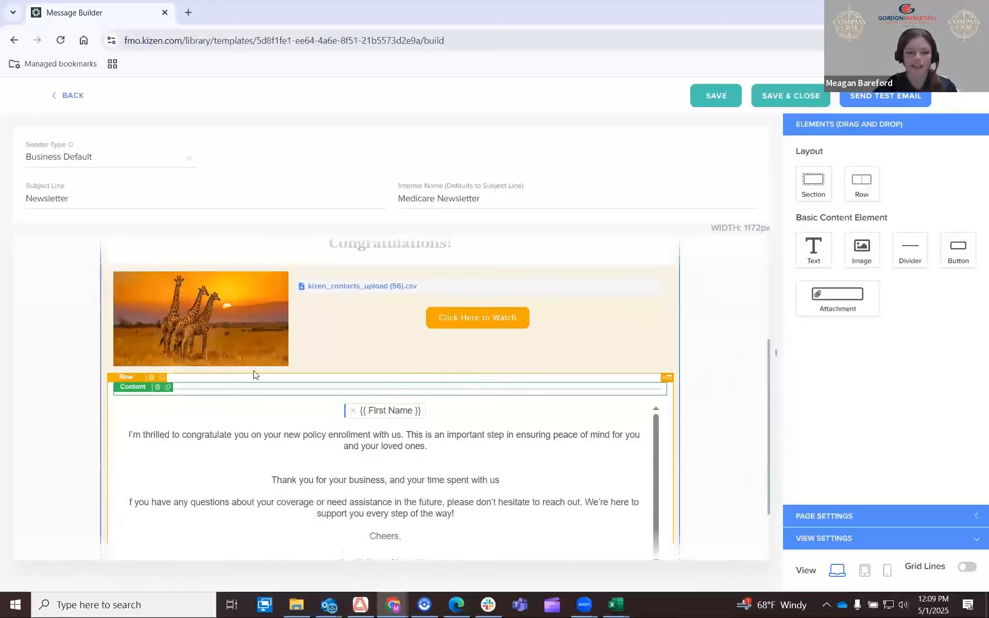
Delete the divider above the First Name text block and confirm the deletion.
click(157, 387)
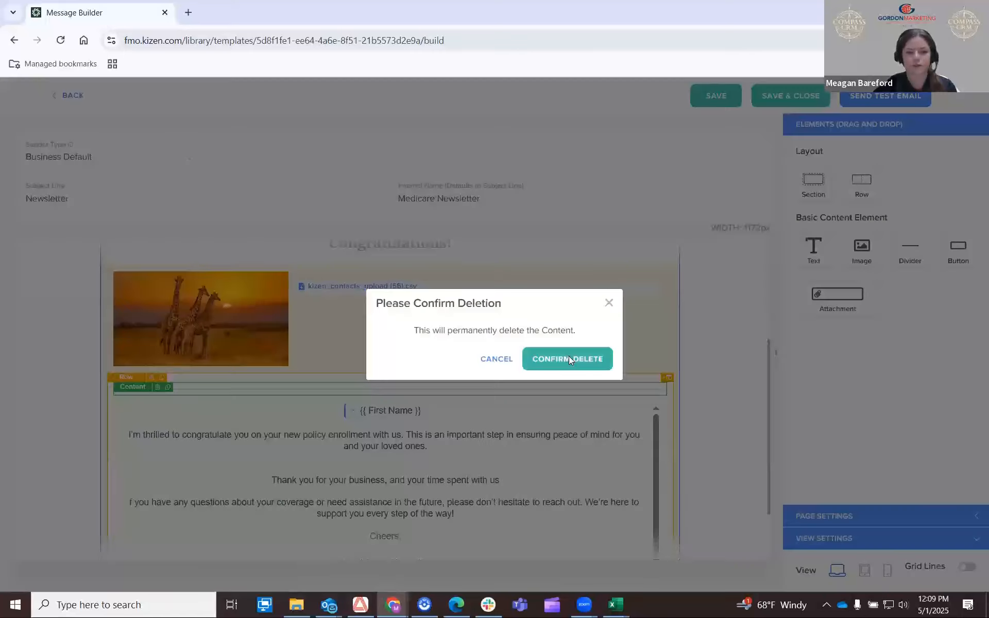
click(569, 360)
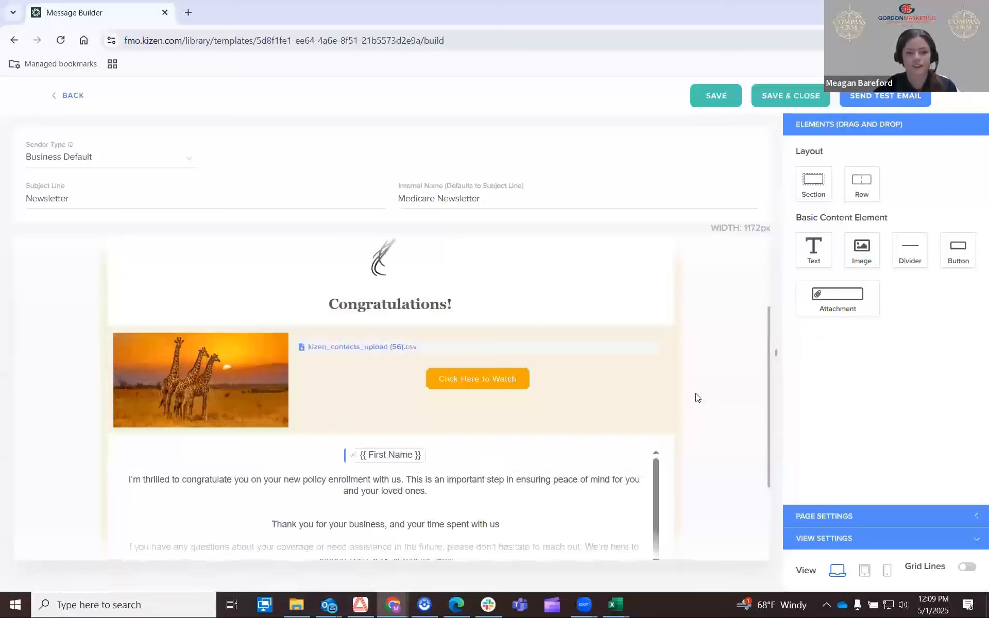
Set the background color of the row holding the giraffe image, attachment and button to white (FFFFFF).
scroll(376, 443, up, 1)
mouse_move(376, 443)
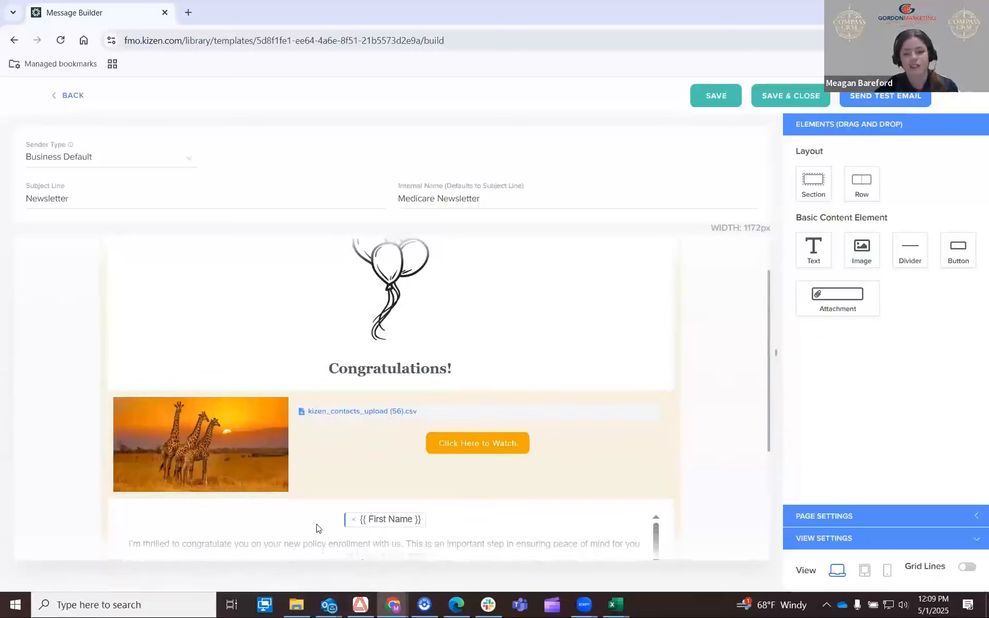
scroll(665, 311, down, 1)
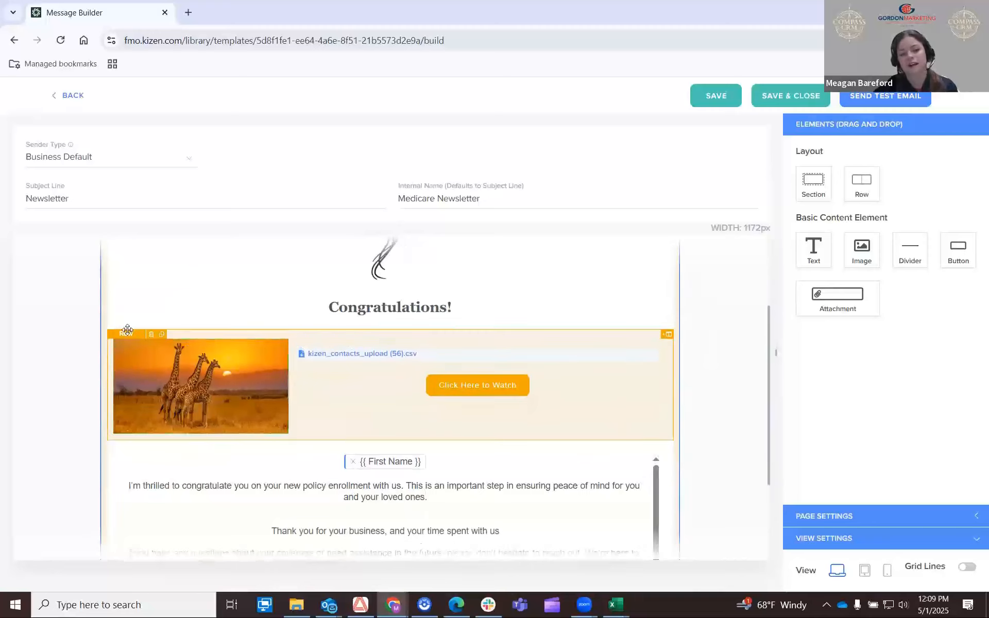
click(128, 335)
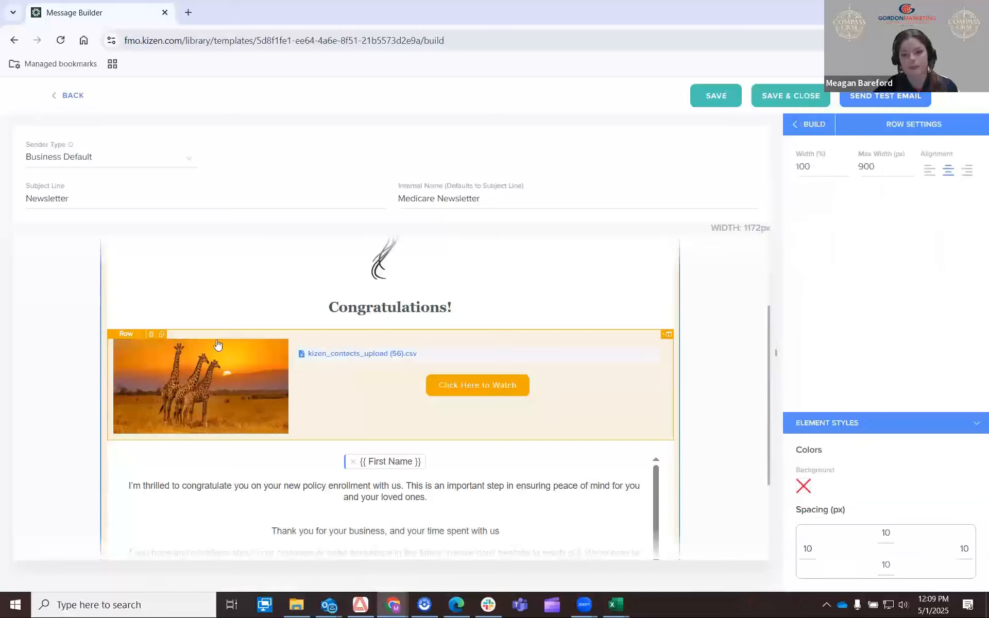
click(127, 335)
click(127, 335)
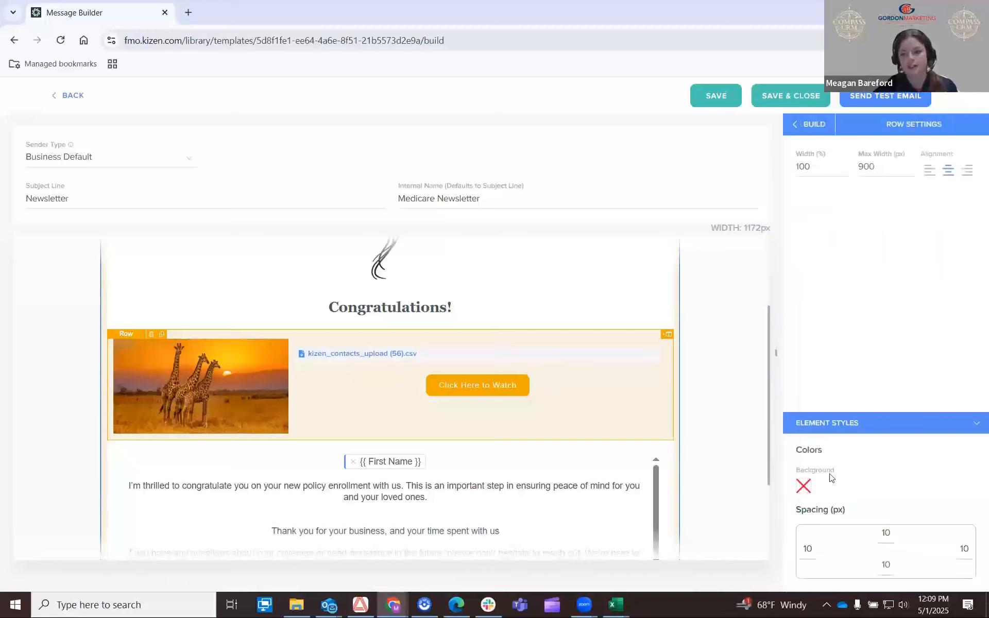
click(804, 487)
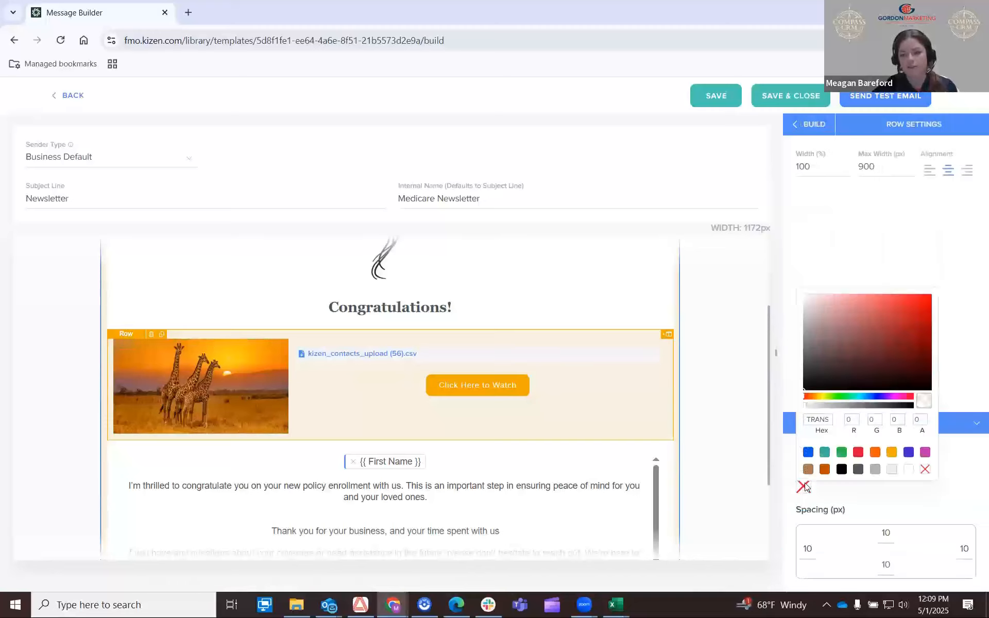
click(908, 470)
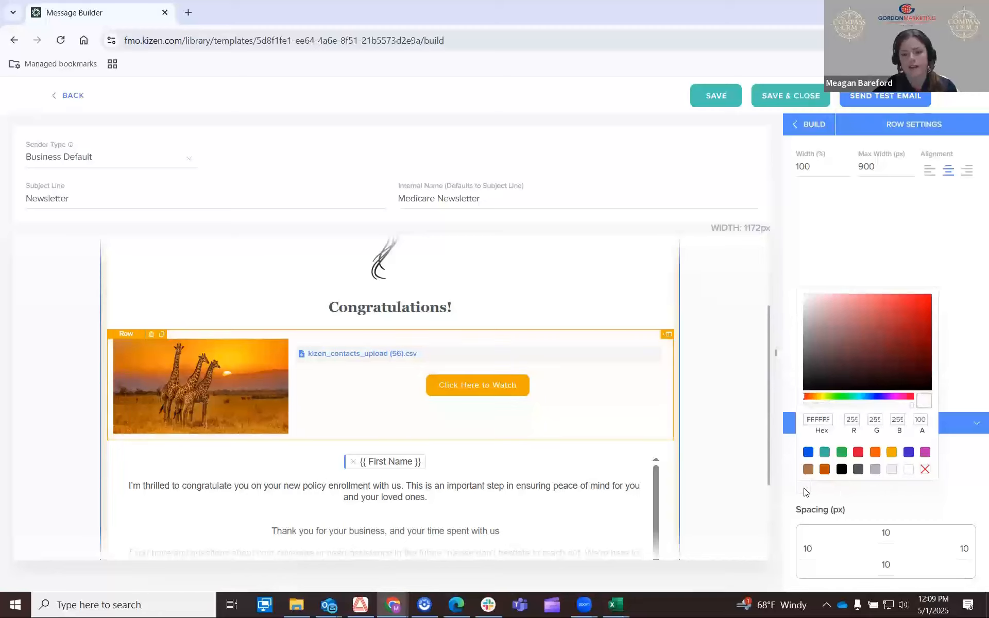
click(656, 415)
Set the page background color to the light grey preset in the page settings.
scroll(580, 298, down, 1)
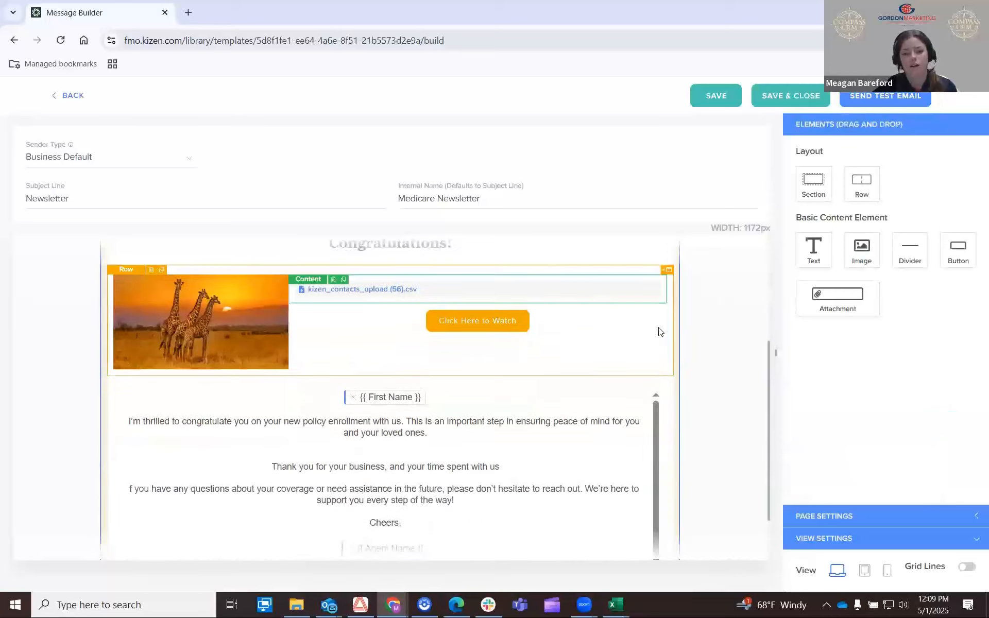
scroll(654, 340, down, 1)
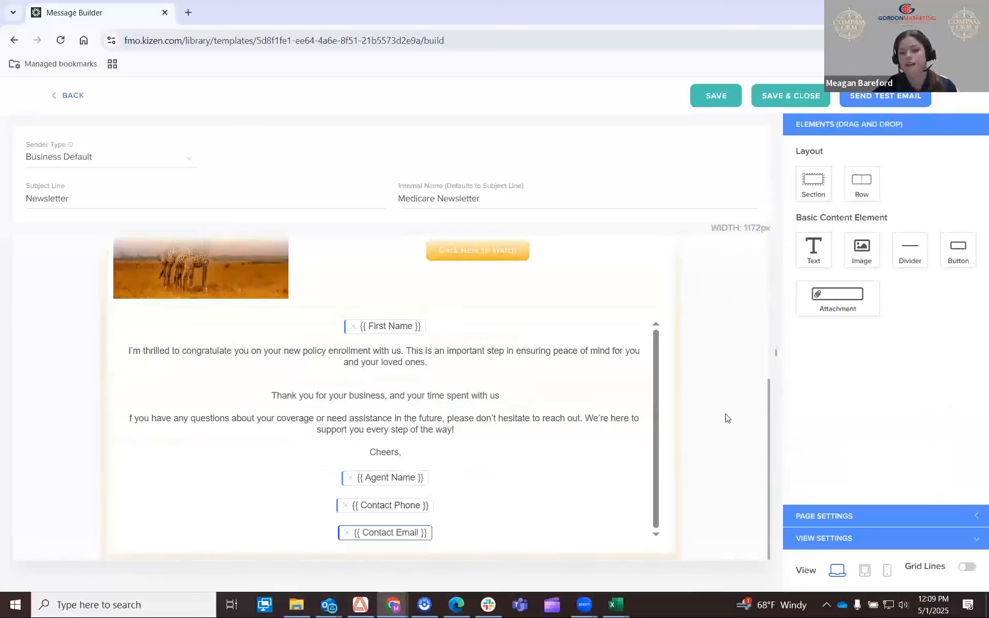
scroll(727, 418, up, 3)
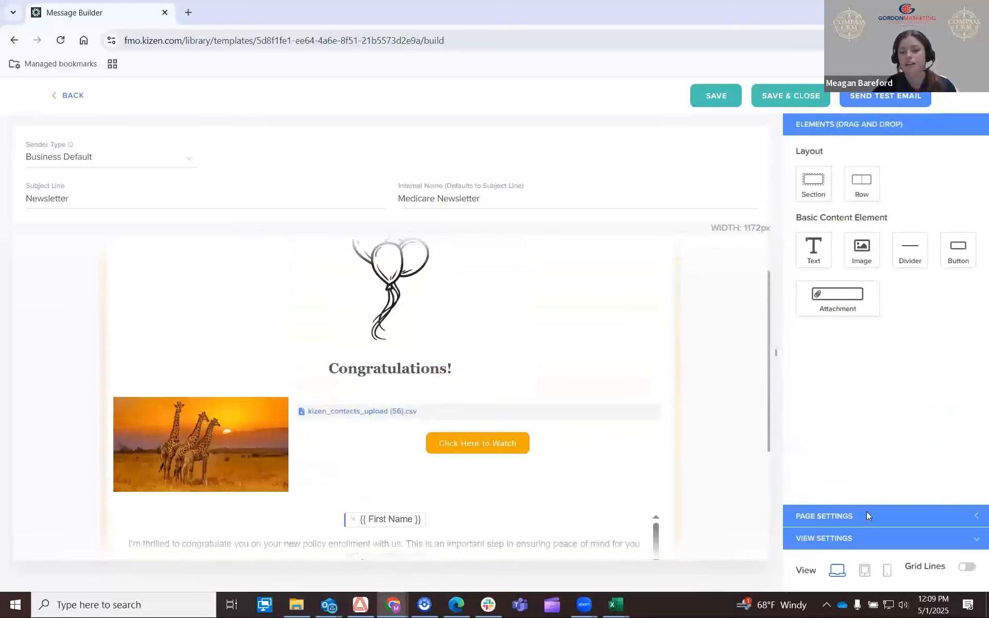
click(867, 516)
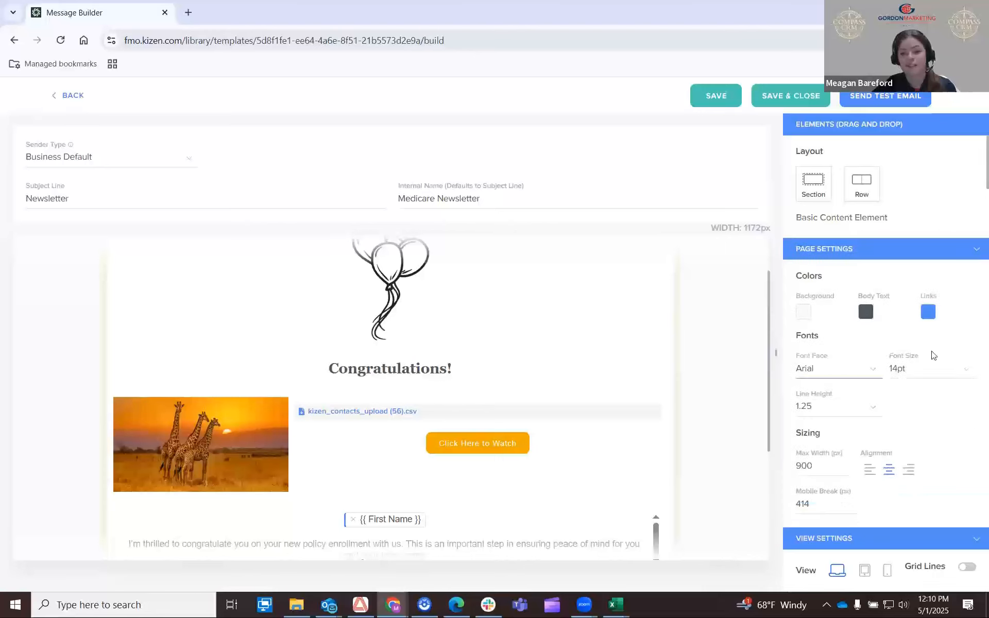
click(803, 312)
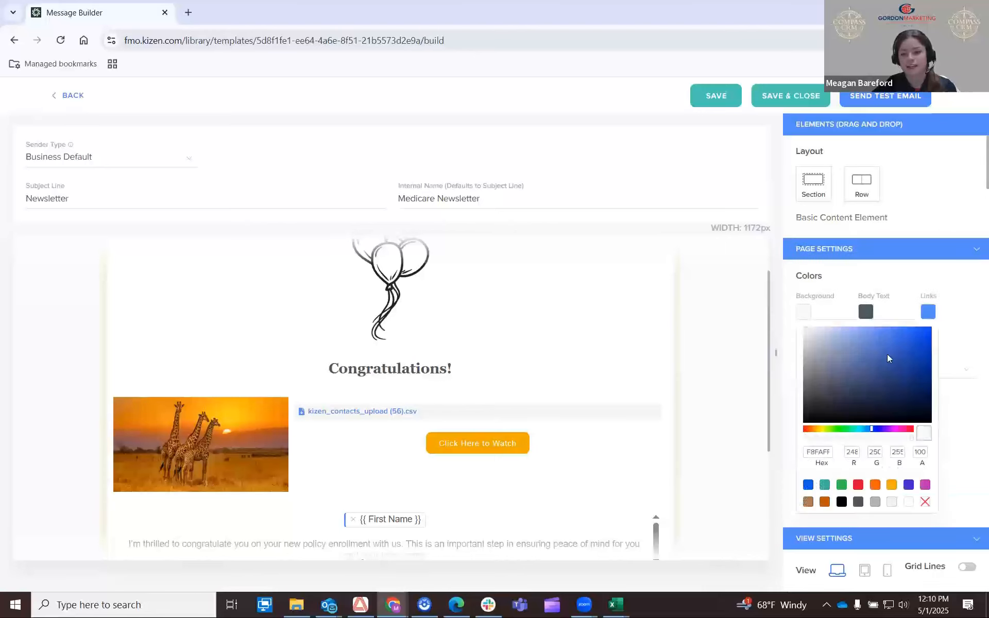
click(876, 503)
click(804, 311)
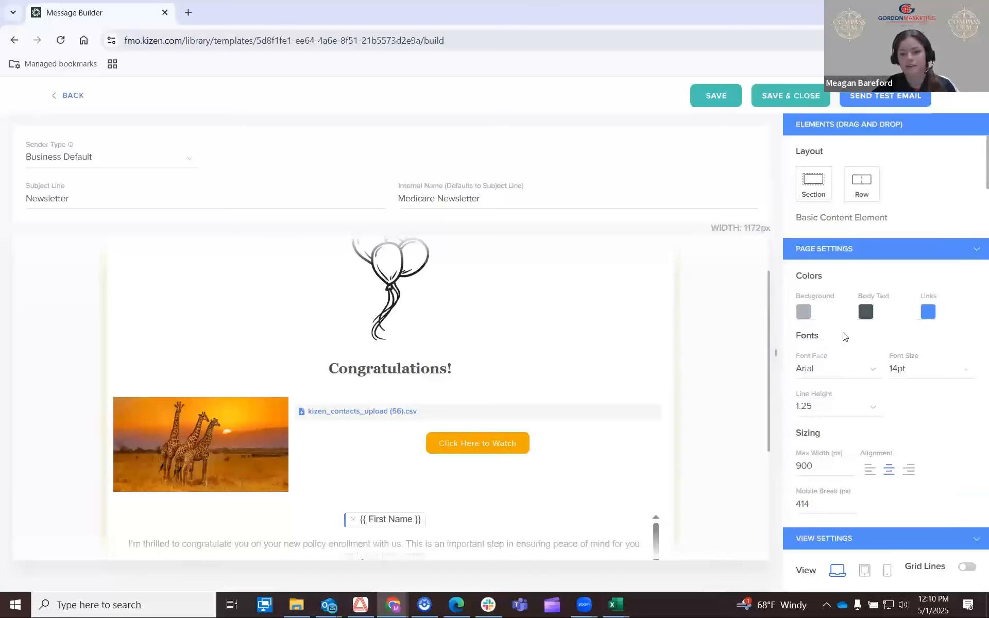
Set the page's body text color to the orange-yellow preset F3A800, keeping the link color as it is.
scroll(592, 353, down, 4)
scroll(742, 372, up, 4)
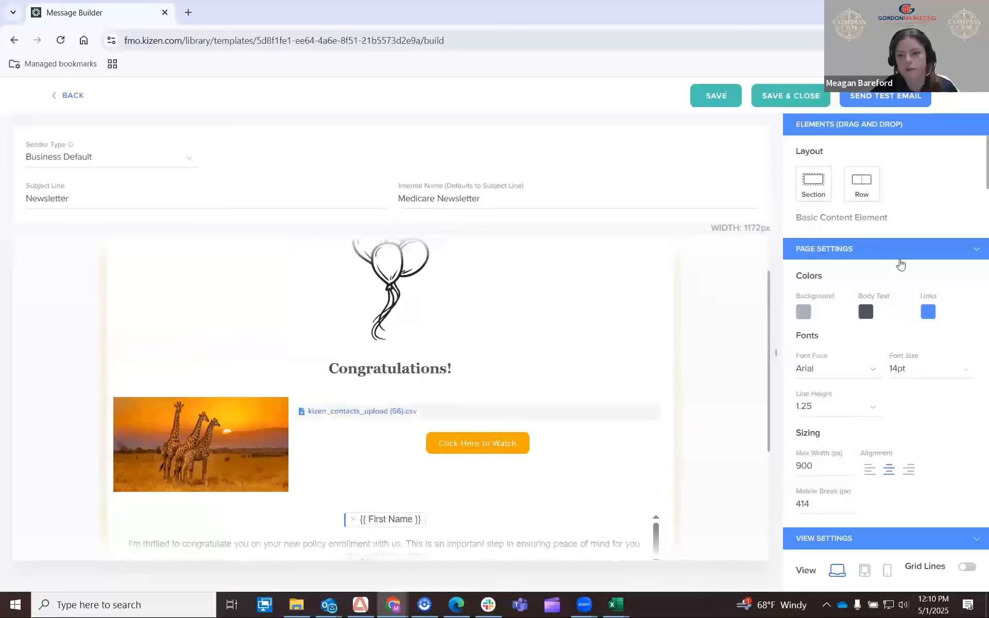
click(877, 319)
click(856, 485)
click(889, 485)
click(908, 486)
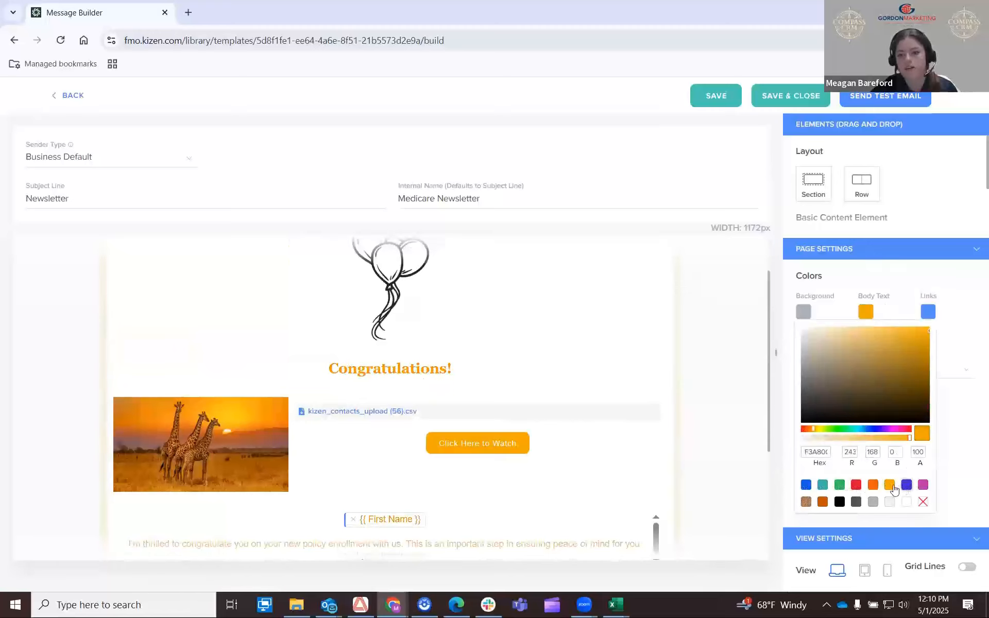
click(890, 485)
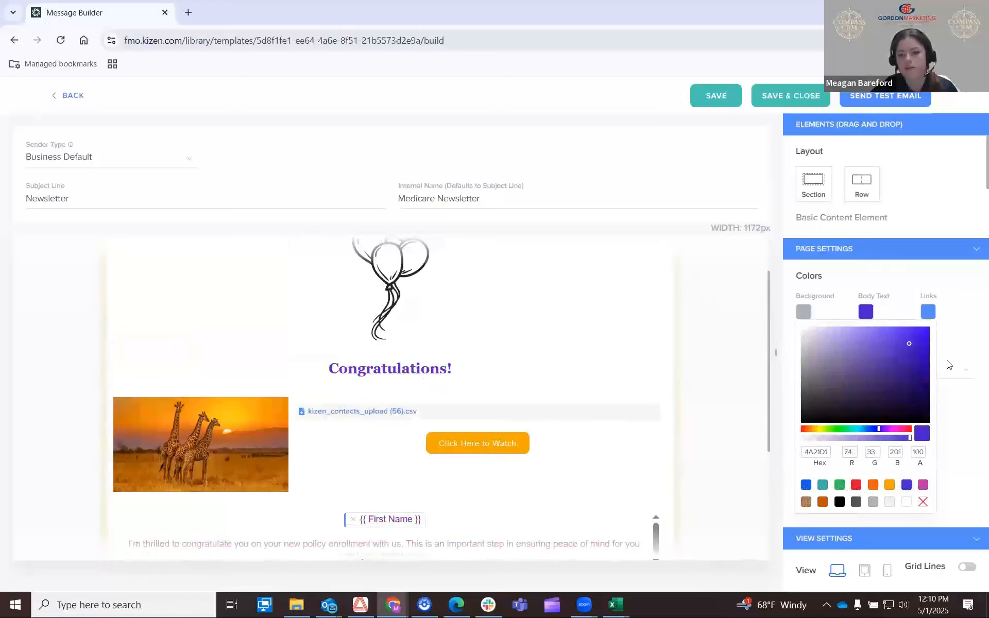
click(930, 316)
click(950, 287)
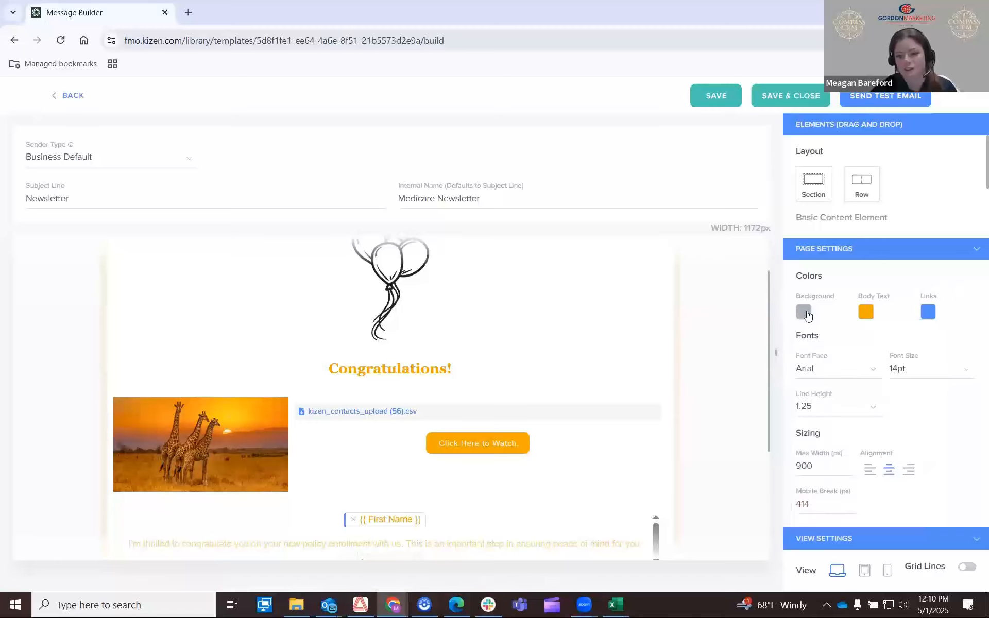
Set the page background color to the white preset.
click(806, 312)
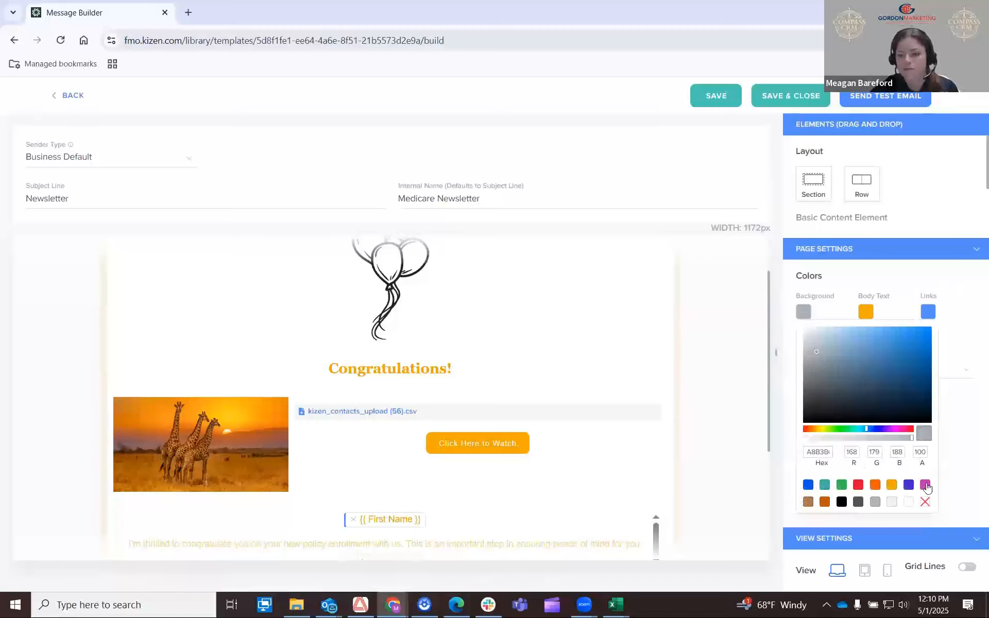
click(925, 502)
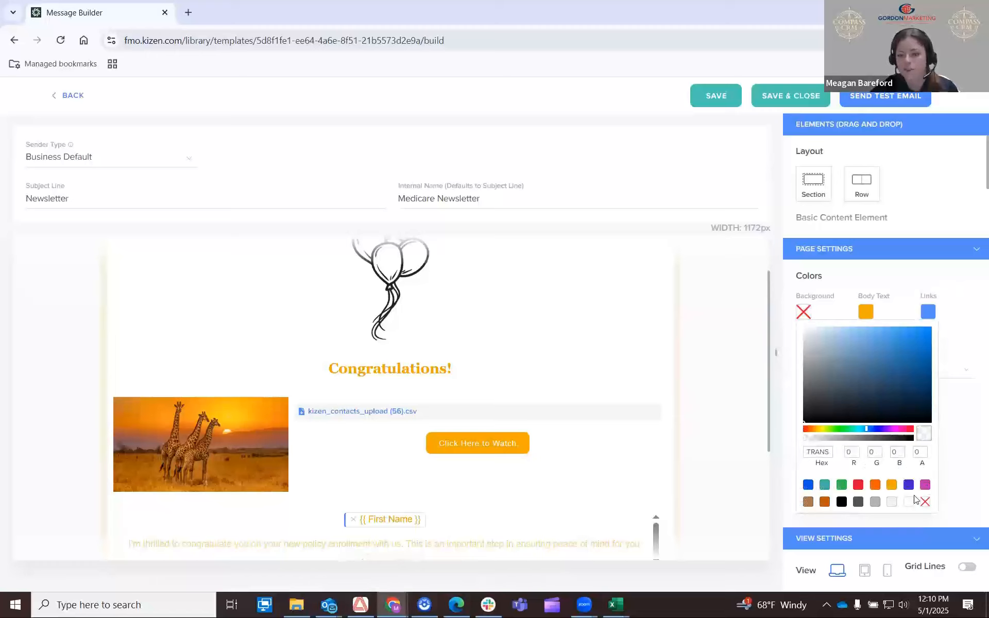
click(908, 502)
click(977, 300)
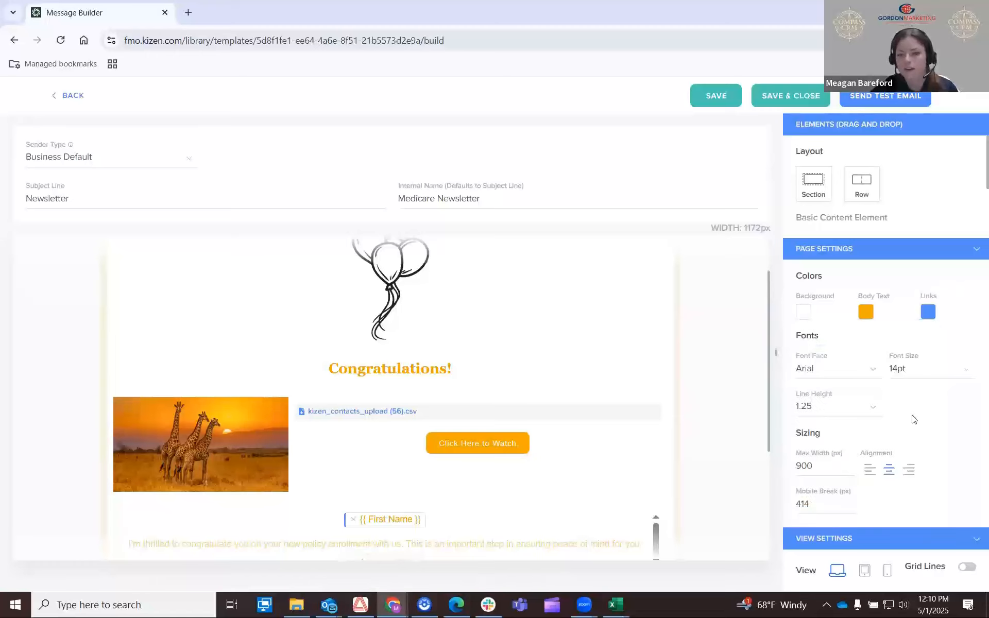
Browse the font faces available for the page, leave the list without choosing one, and collapse the page settings.
click(839, 369)
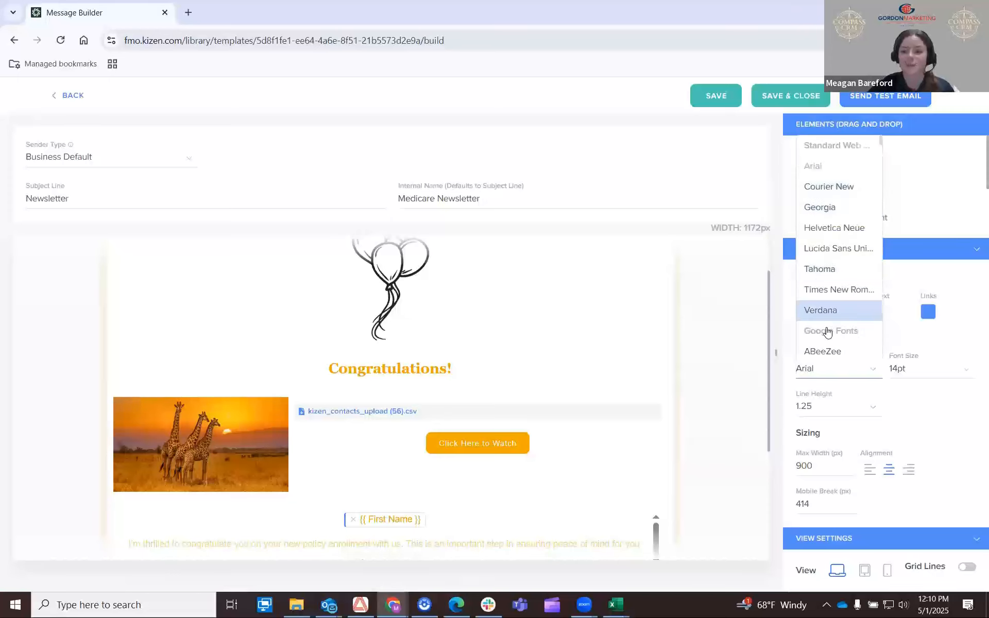
scroll(618, 364, down, 4)
scroll(621, 360, up, 1)
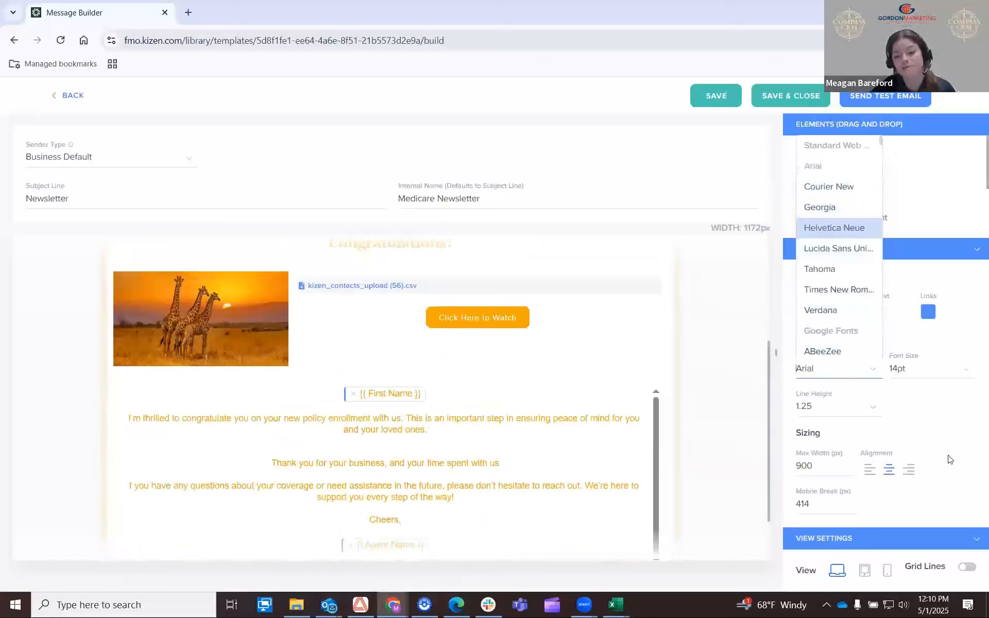
click(932, 447)
click(823, 250)
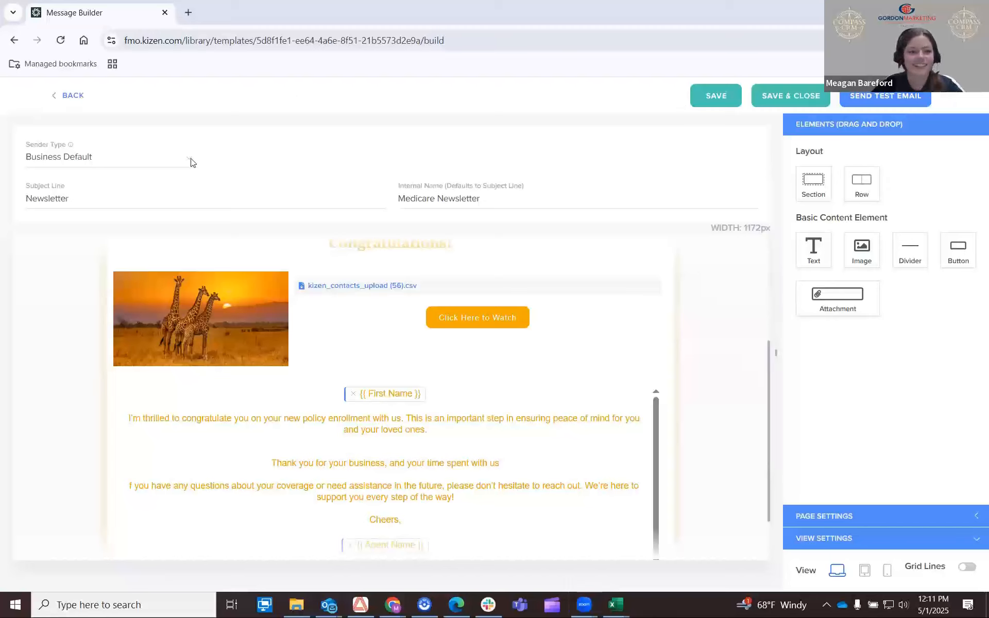
Set the email's sender type to Integrated Inbox.
click(133, 159)
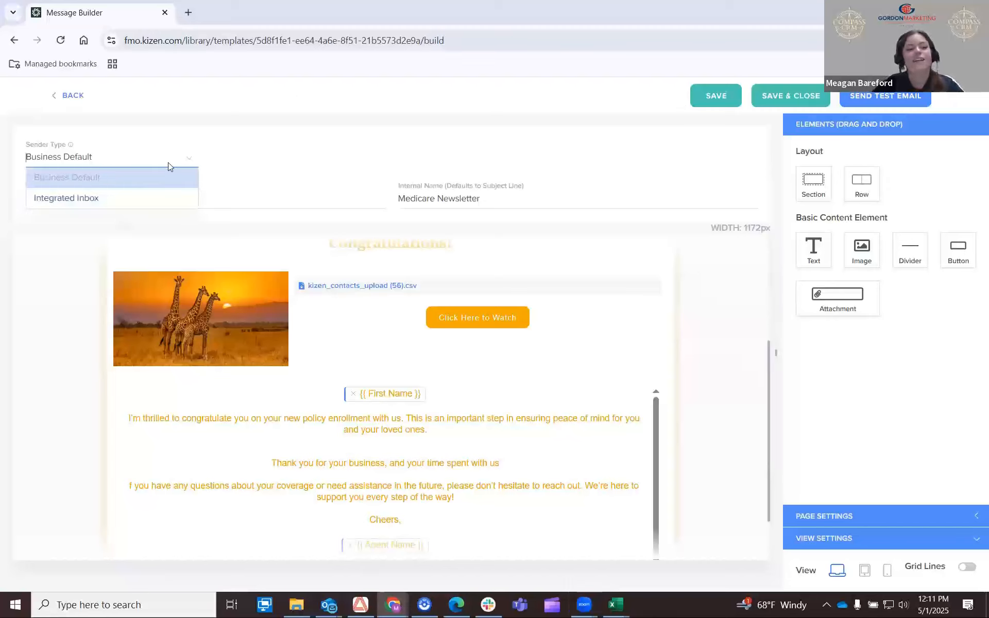
click(153, 169)
click(154, 160)
click(130, 199)
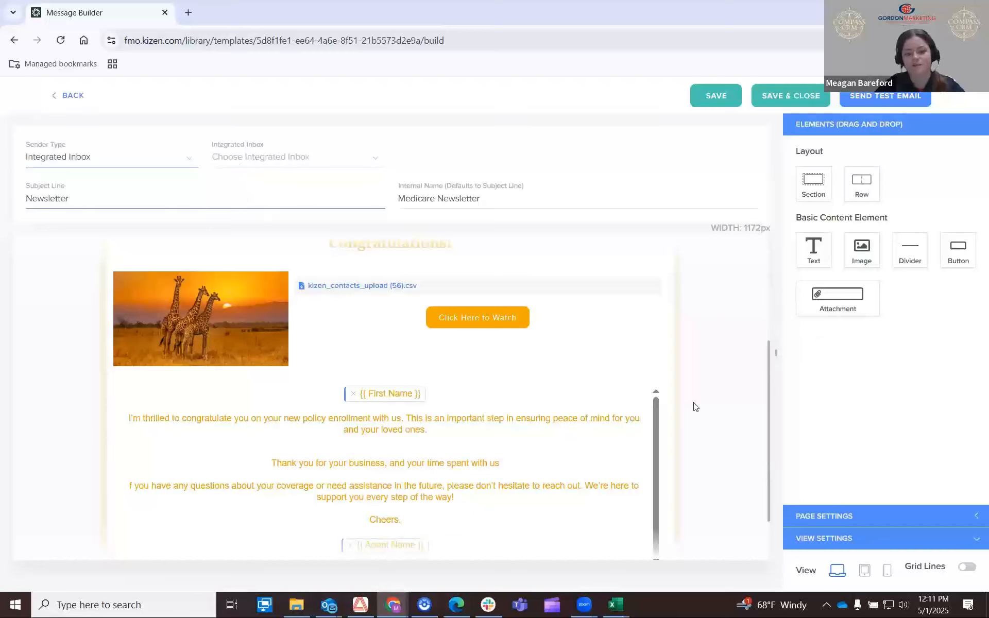
Look through the whole newsletter layout, then preview it in tablet view and in mobile view.
scroll(694, 404, up, 4)
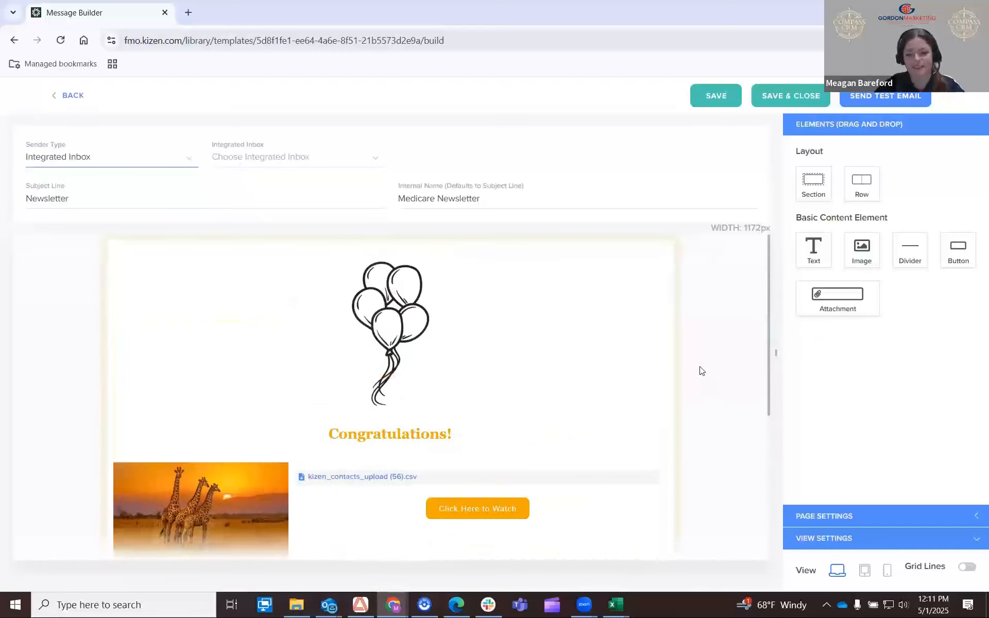
scroll(701, 376, down, 5)
scroll(637, 371, up, 5)
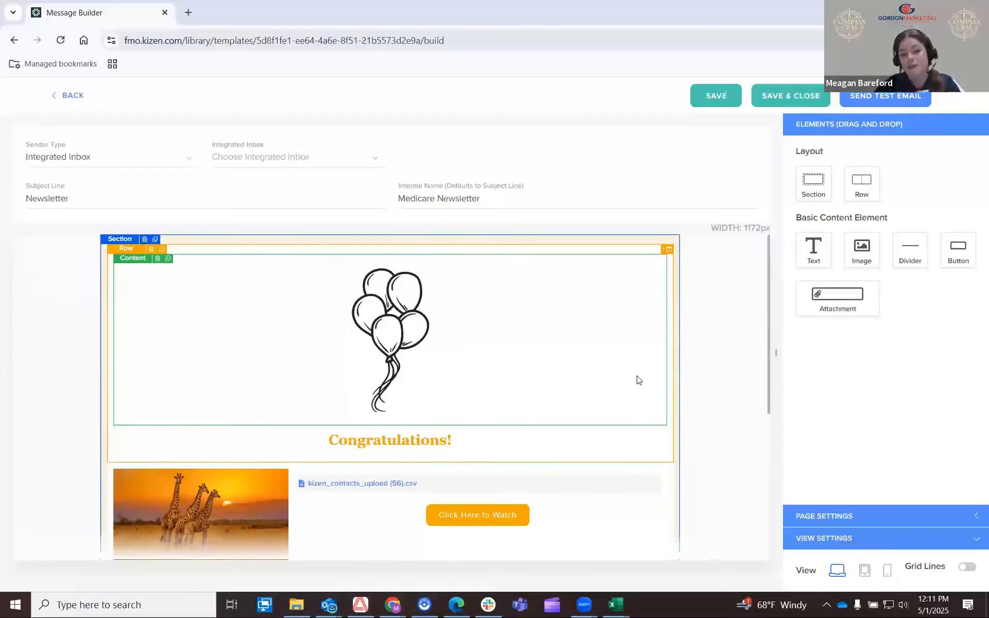
scroll(639, 380, down, 1)
click(866, 570)
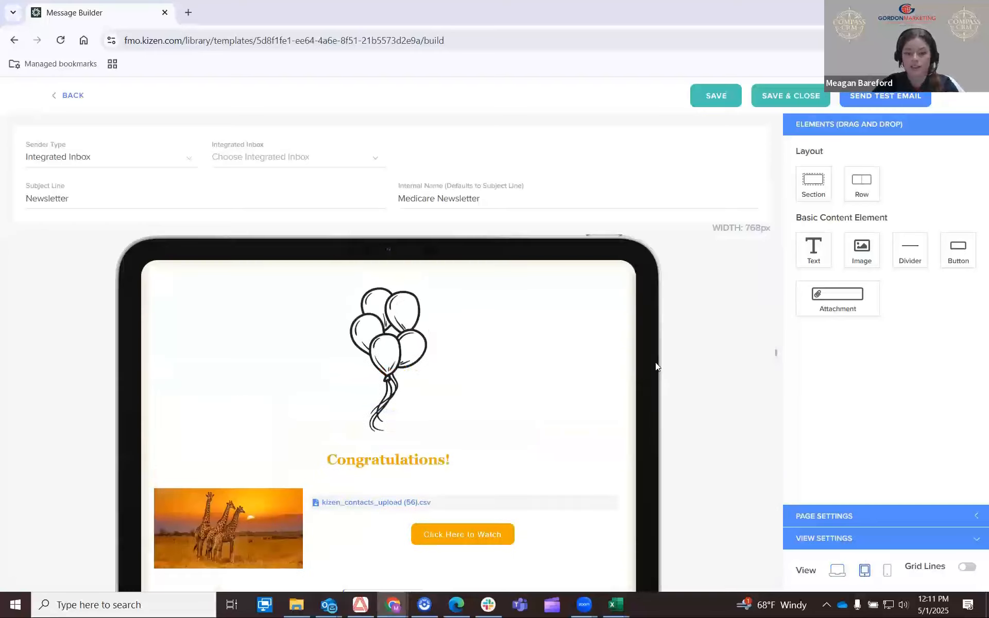
scroll(607, 357, down, 2)
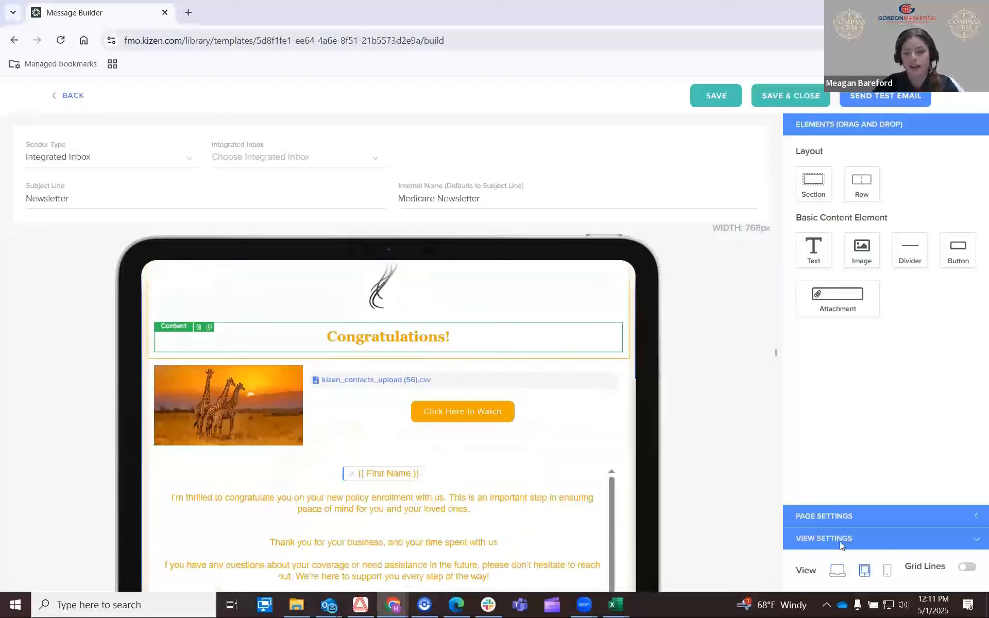
click(888, 573)
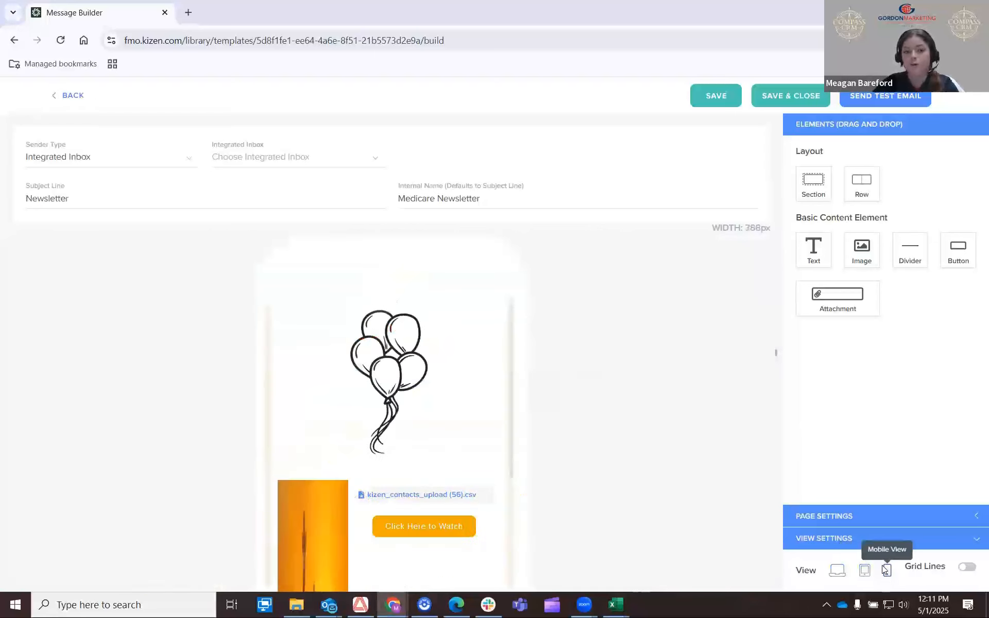
scroll(448, 349, down, 5)
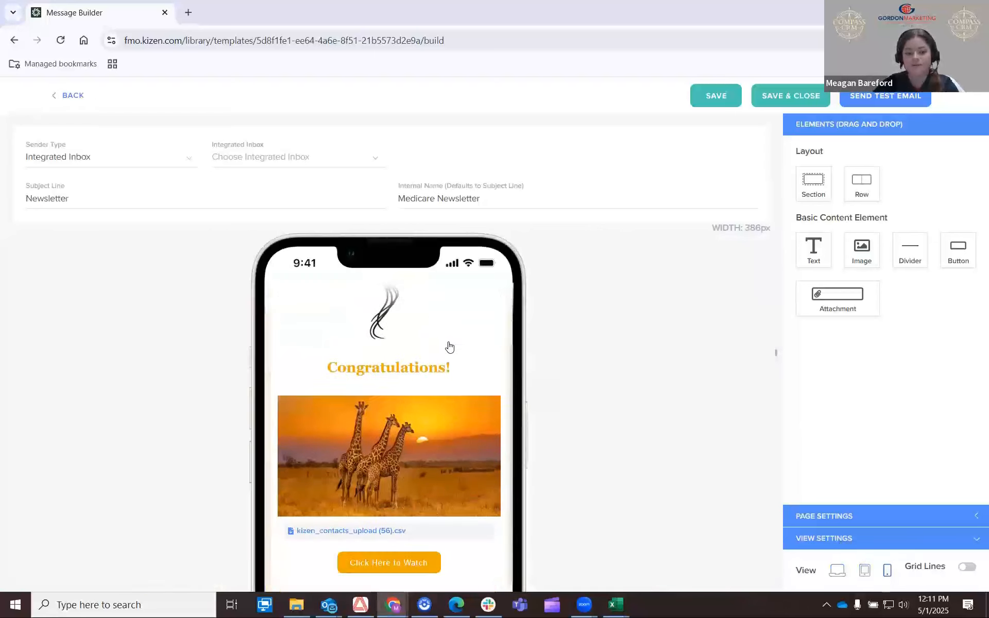
scroll(477, 372, down, 1)
scroll(489, 373, up, 5)
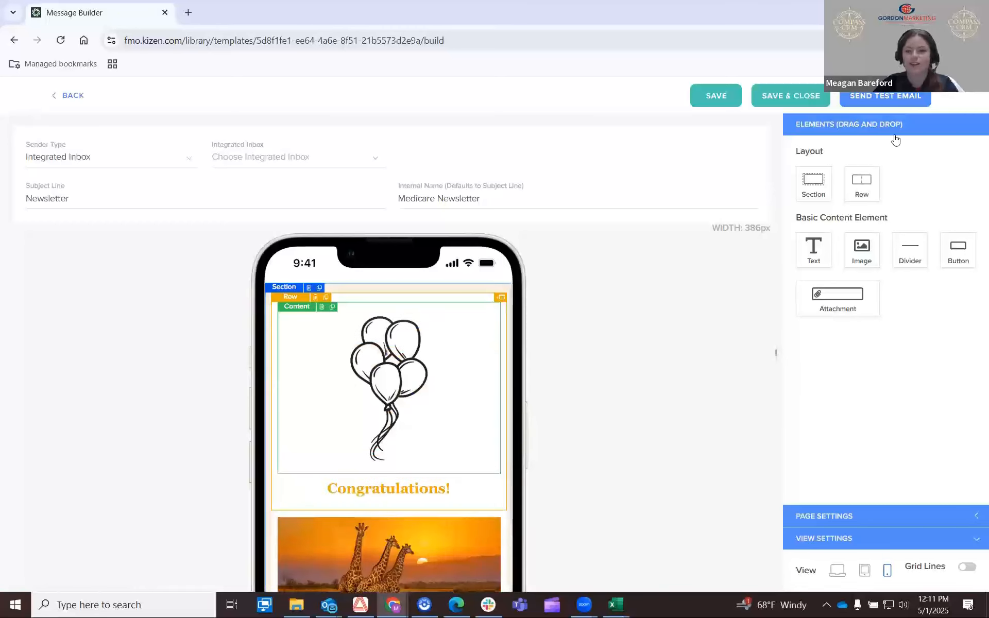
Set the sender type back to Business Default and save the Medicare Newsletter template.
click(792, 103)
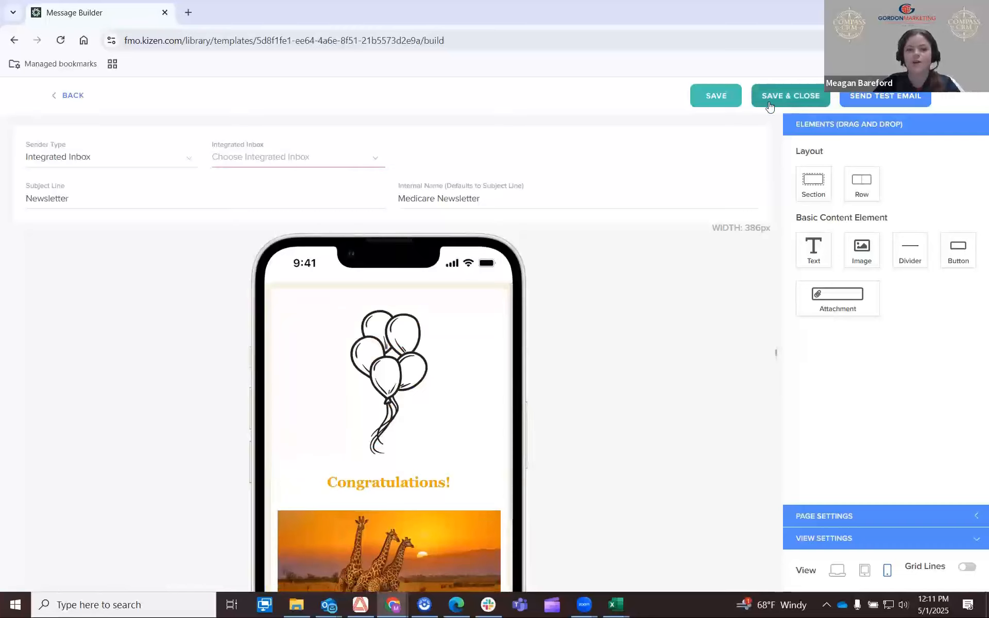
click(153, 164)
click(111, 186)
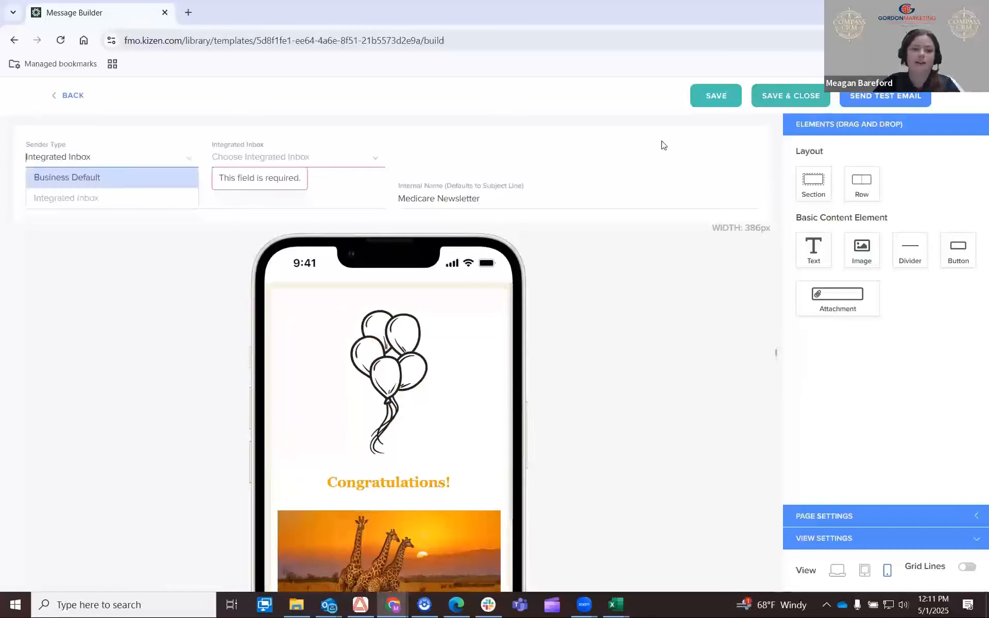
click(715, 97)
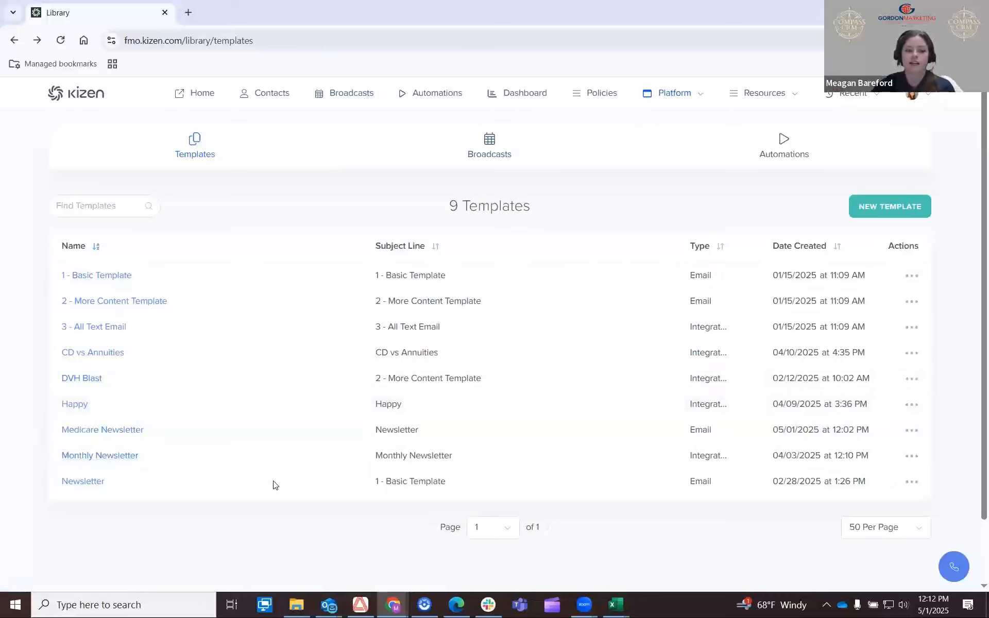
Start scheduling a new broadcast in Broadcasts and set its date to 05/05/2025.
click(364, 96)
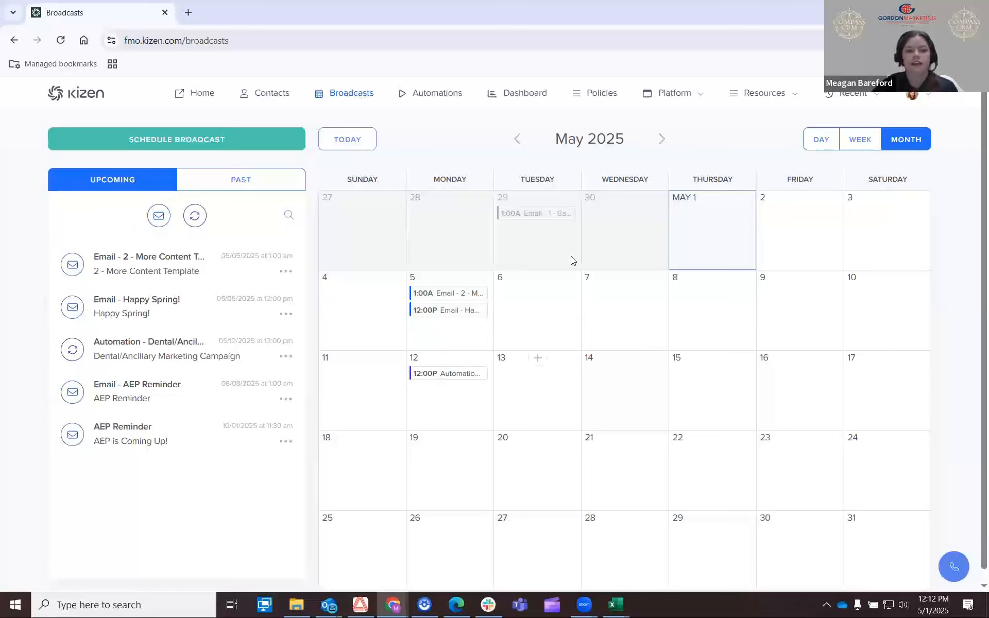
click(293, 143)
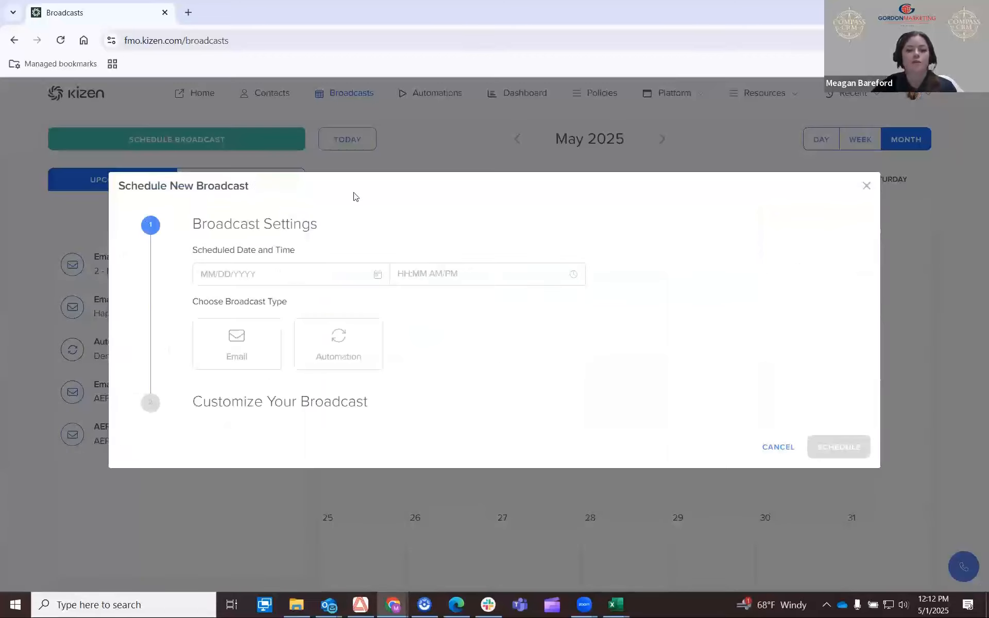
click(364, 277)
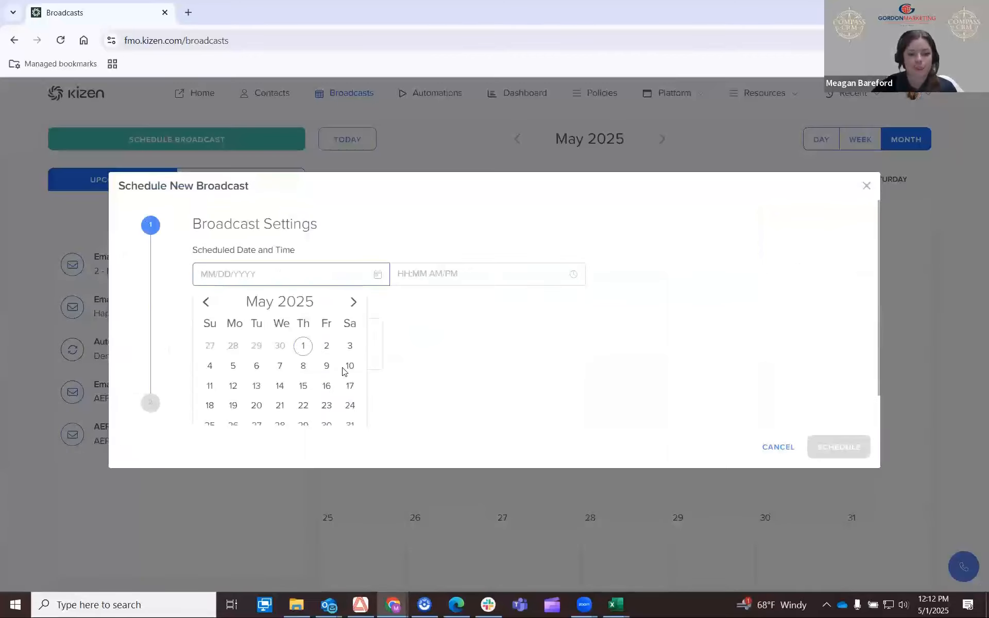
scroll(411, 350, down, 1)
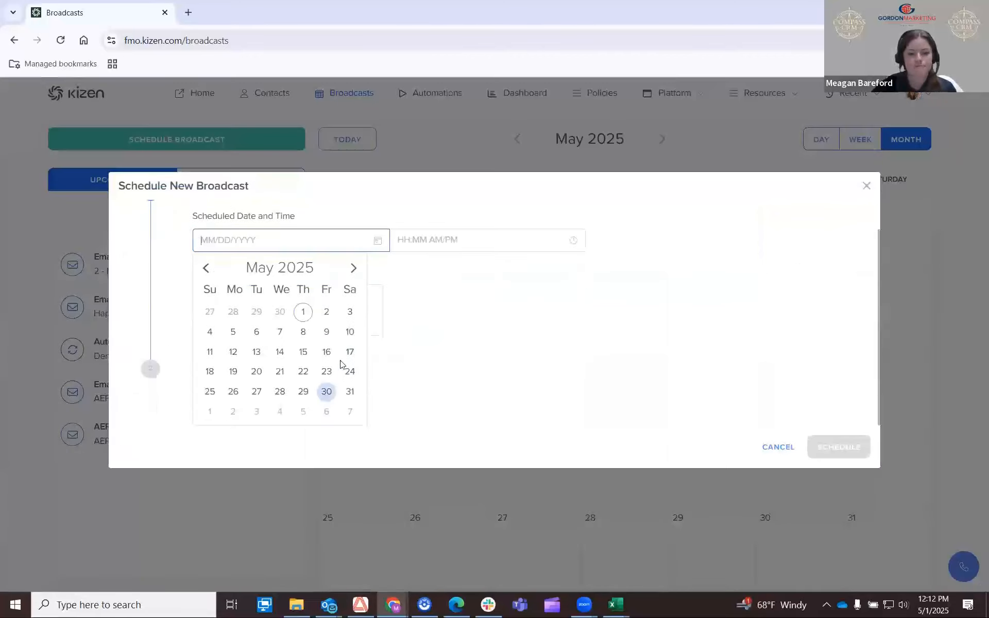
click(235, 333)
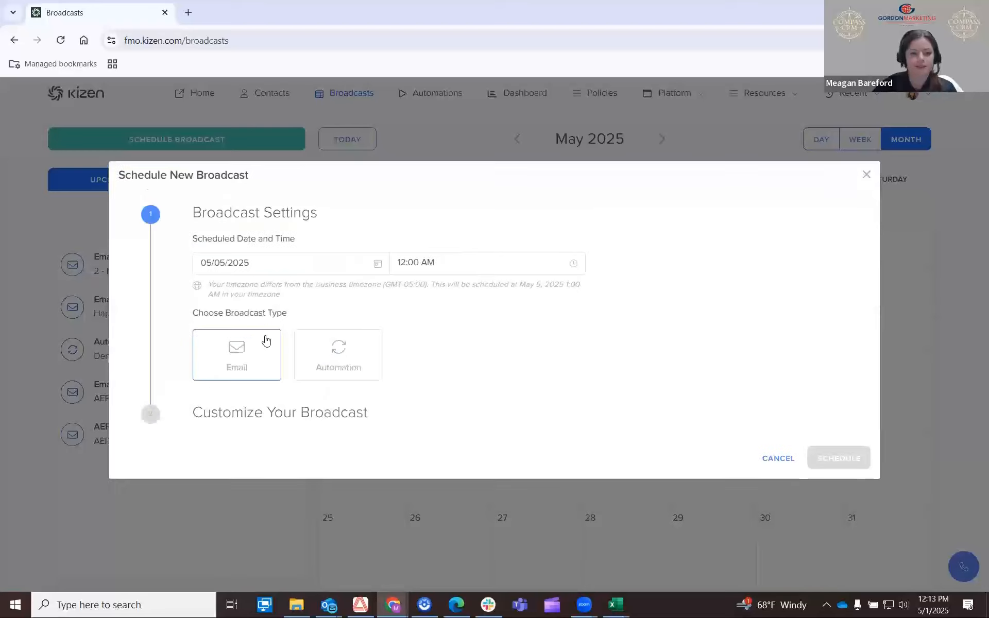
Change the broadcast's scheduled date to 08/29/2025 and choose Email as the broadcast type.
click(378, 264)
click(355, 291)
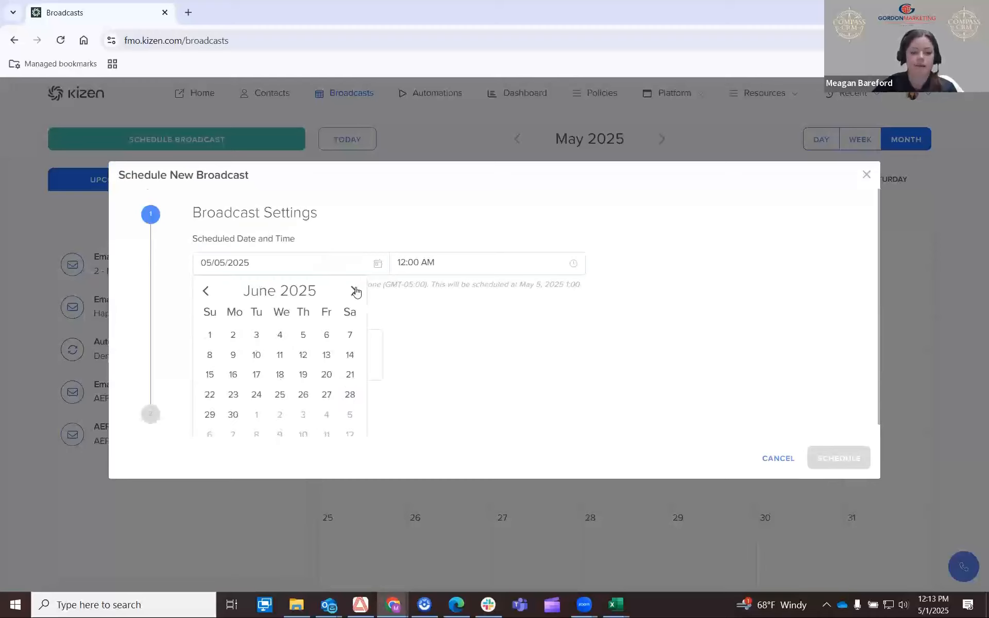
click(355, 290)
click(354, 290)
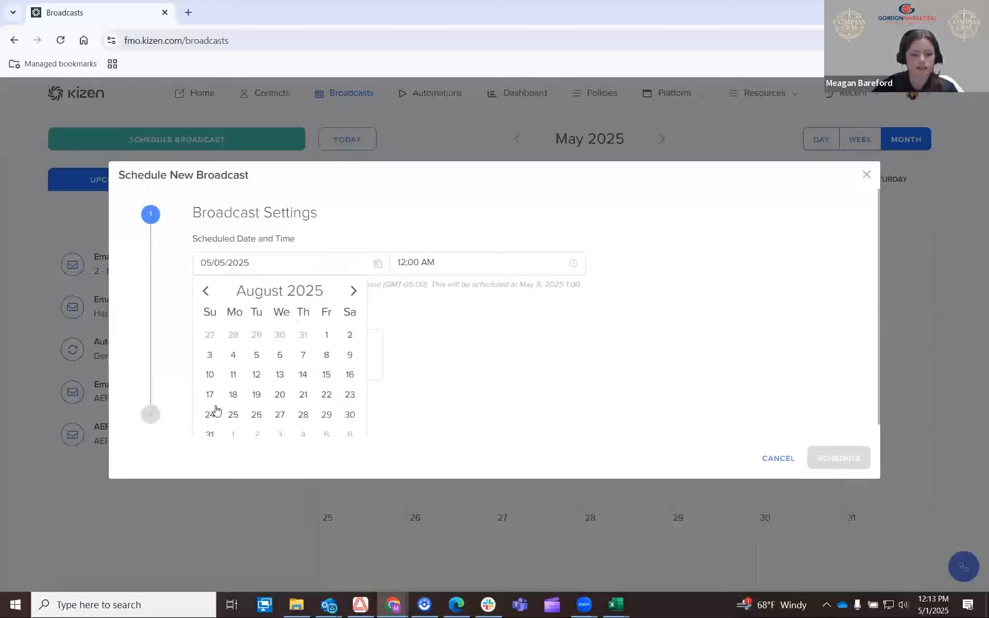
click(326, 415)
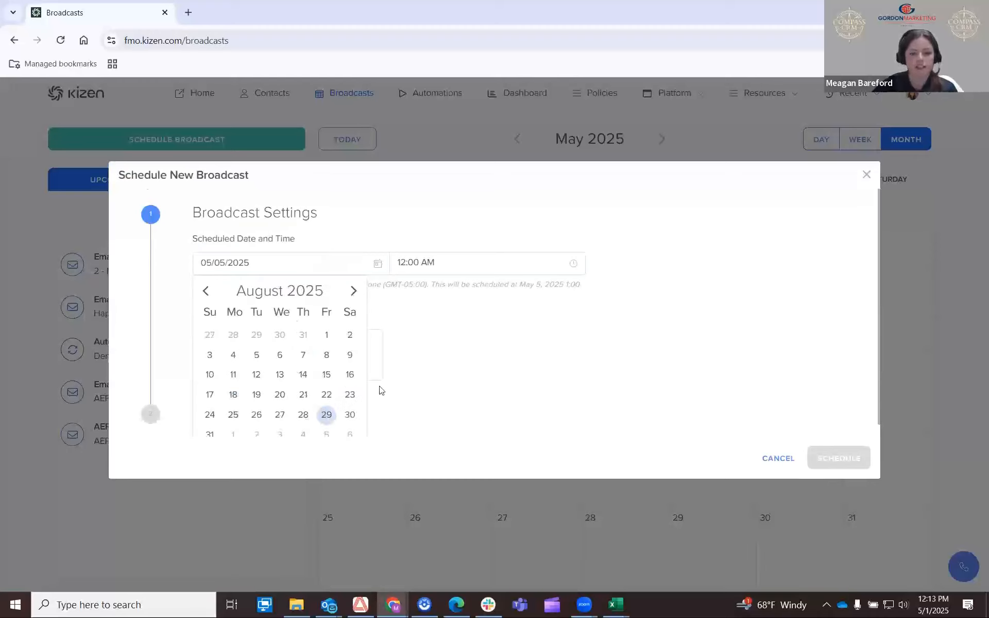
click(248, 356)
Choose the "2 - More Content Template" from the email library as the email to send in the broadcast.
scroll(436, 374, down, 2)
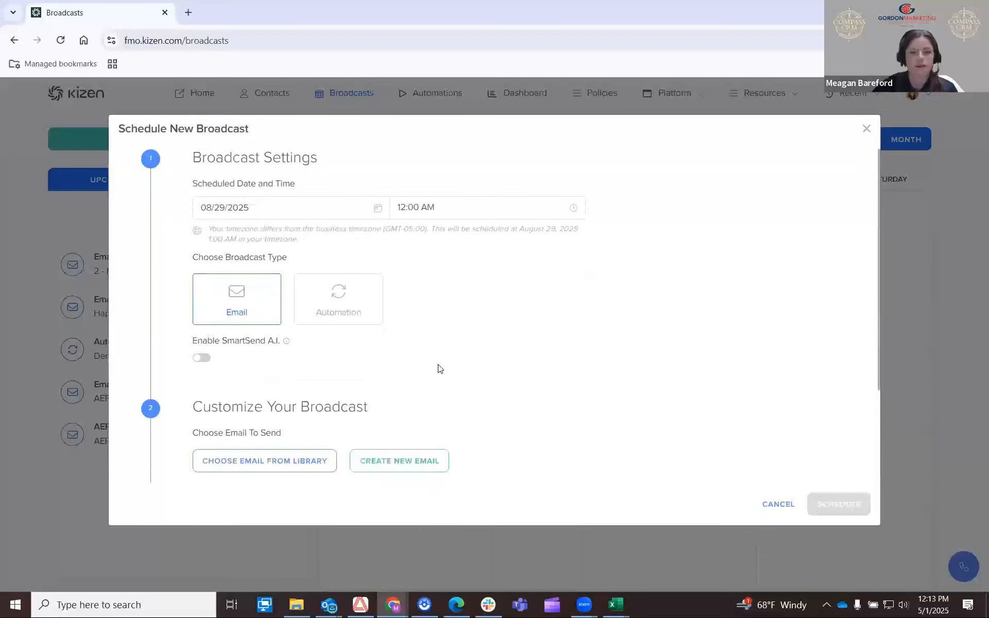
scroll(321, 402, down, 2)
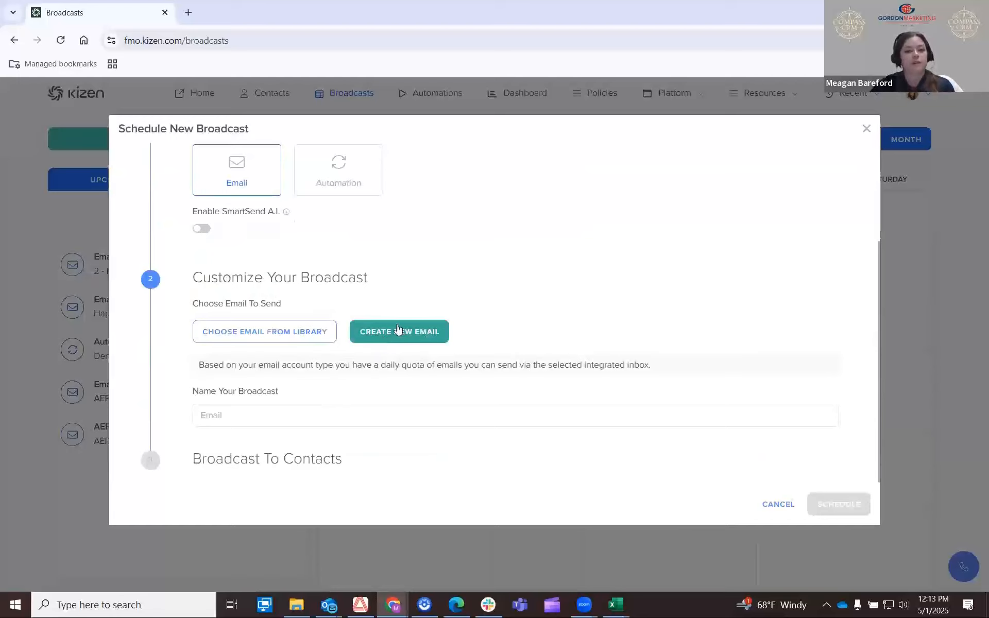
click(252, 340)
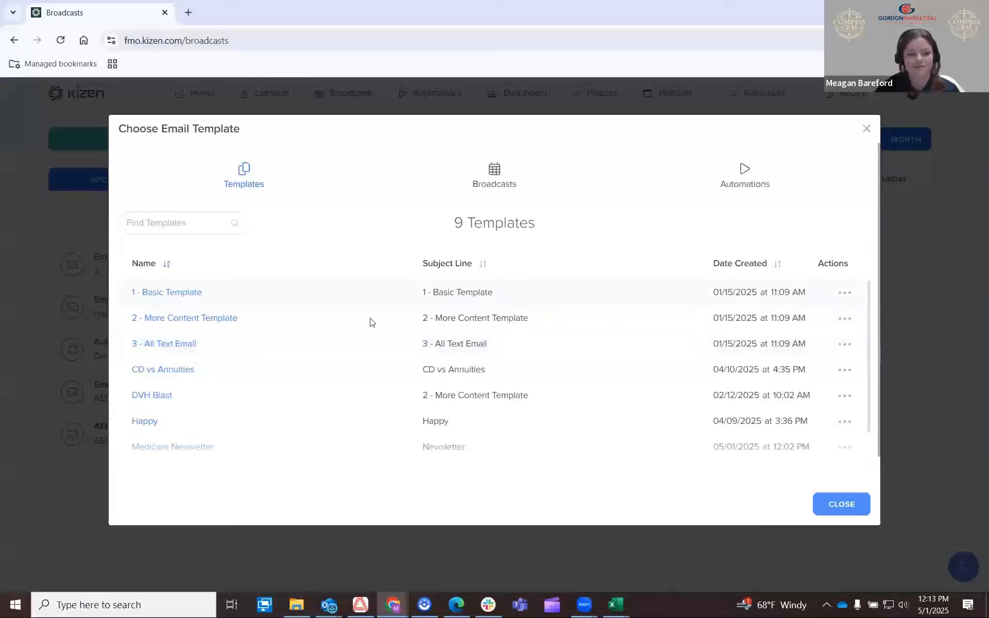
click(189, 319)
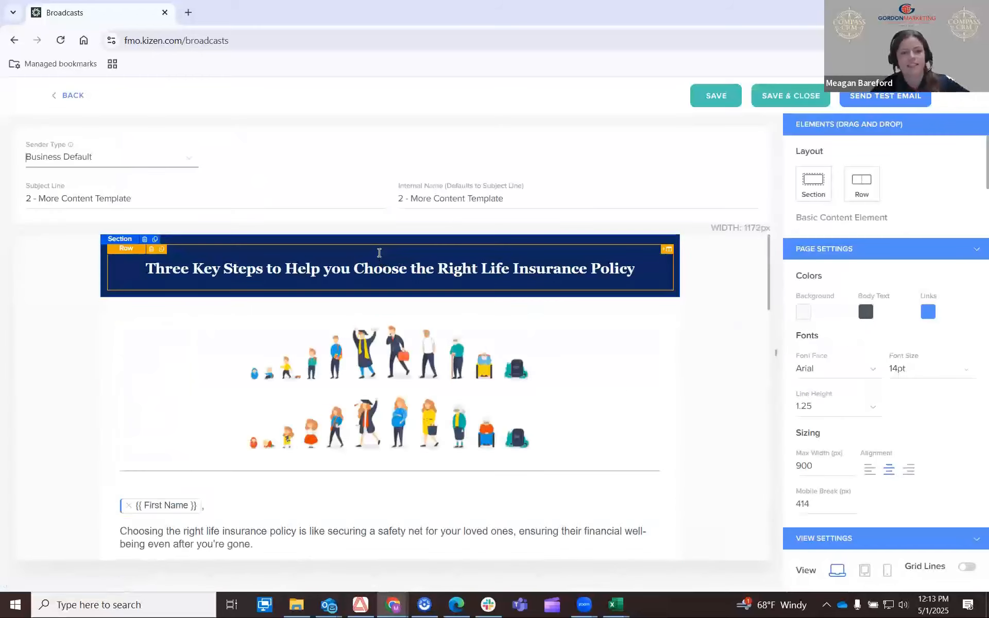
Replace the broadcast email's subject line with "AEP Reminder".
drag(210, 204, 0, 196)
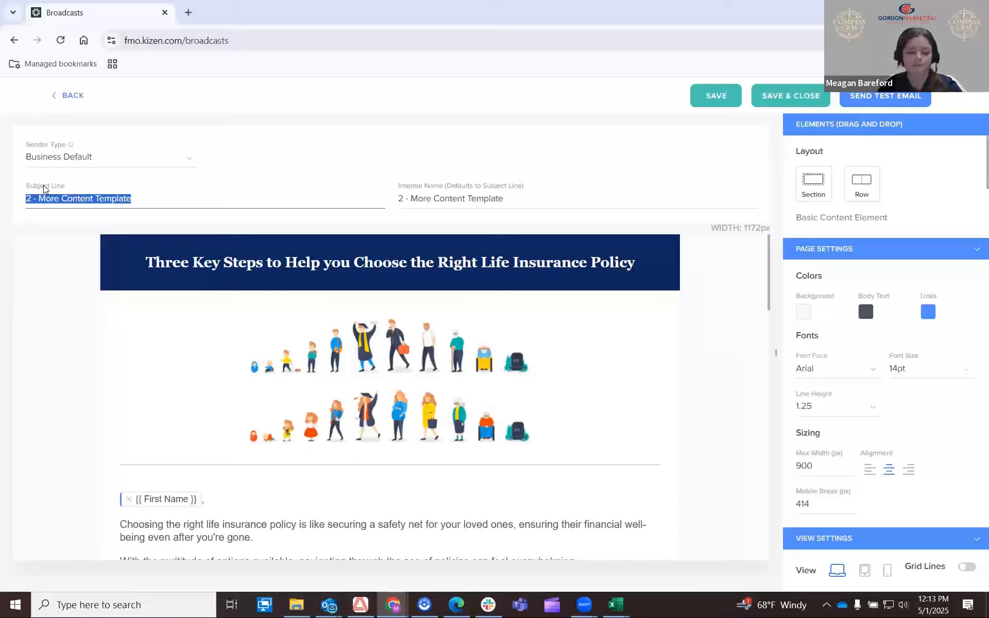
text(AEP)
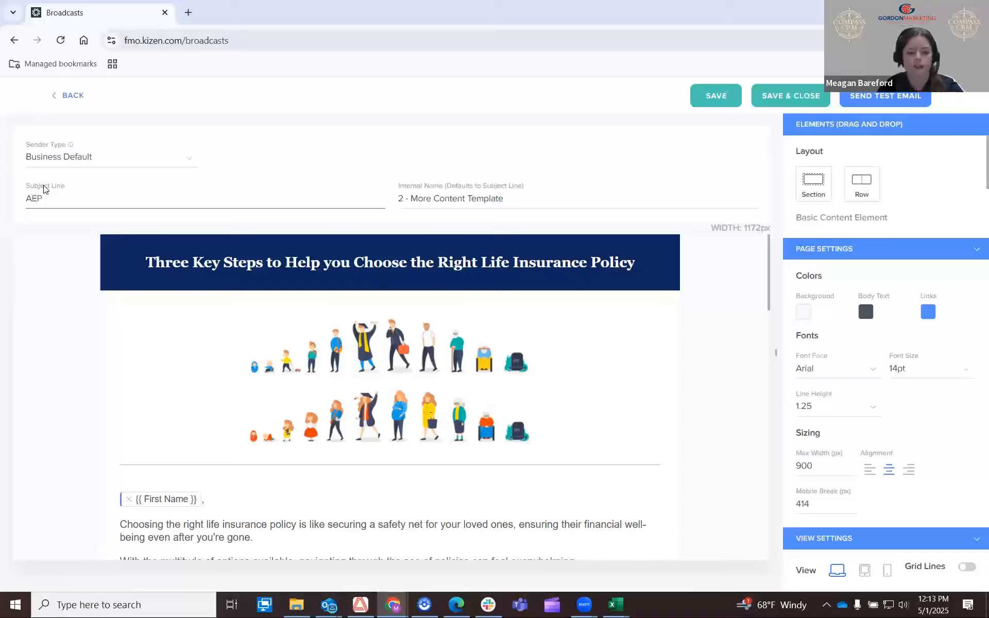
text( Reminder)
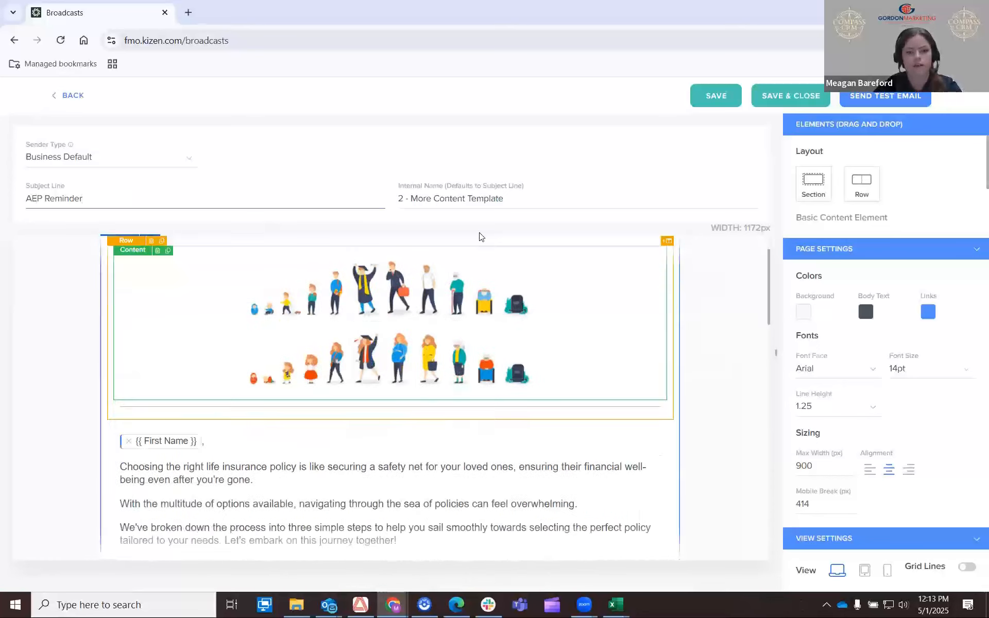
Replace the broadcast email's internal name with "AEP Reminder".
click(501, 201)
drag(500, 202, 392, 198)
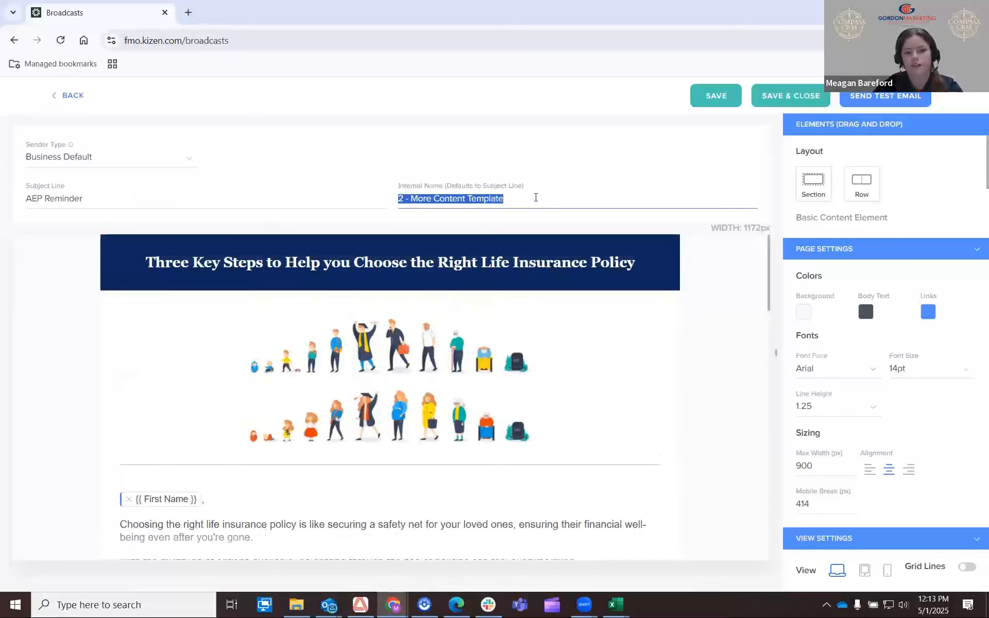
click(539, 201)
drag(521, 208, 390, 203)
text(AE)
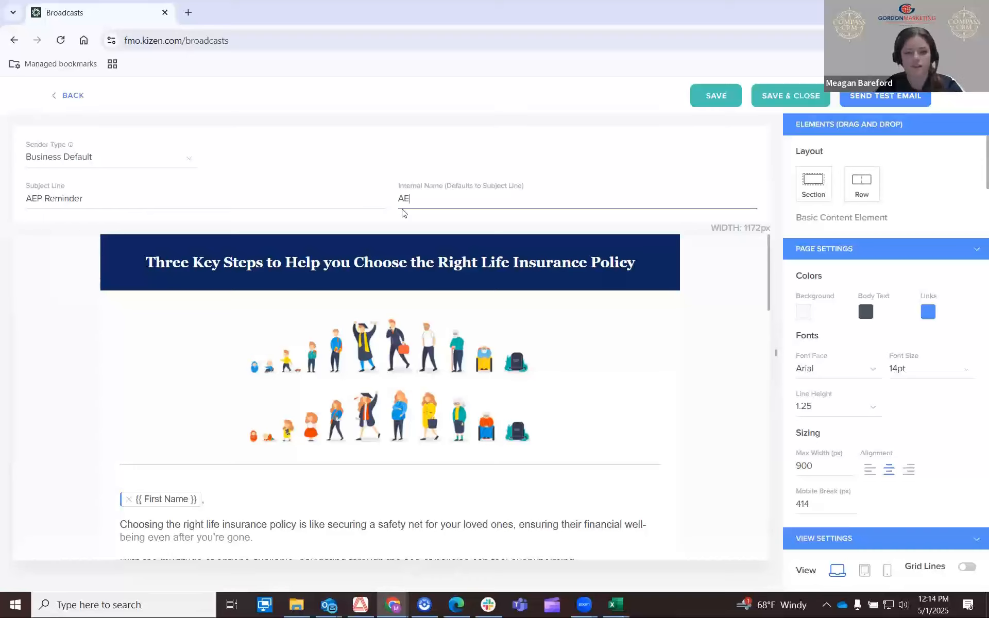
text(P Reminder)
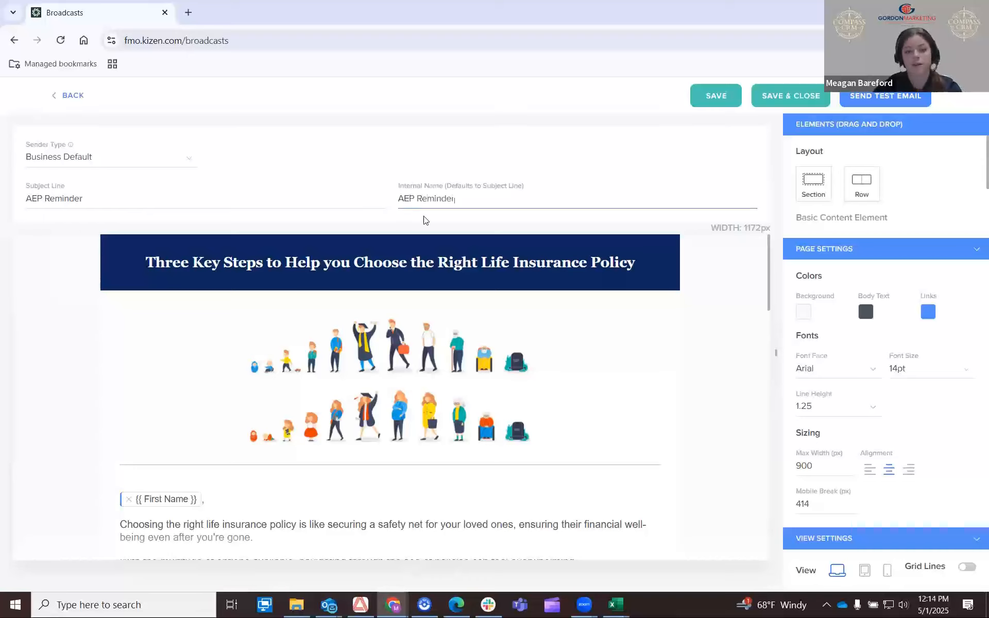
scroll(576, 298, down, 1)
scroll(575, 295, down, 2)
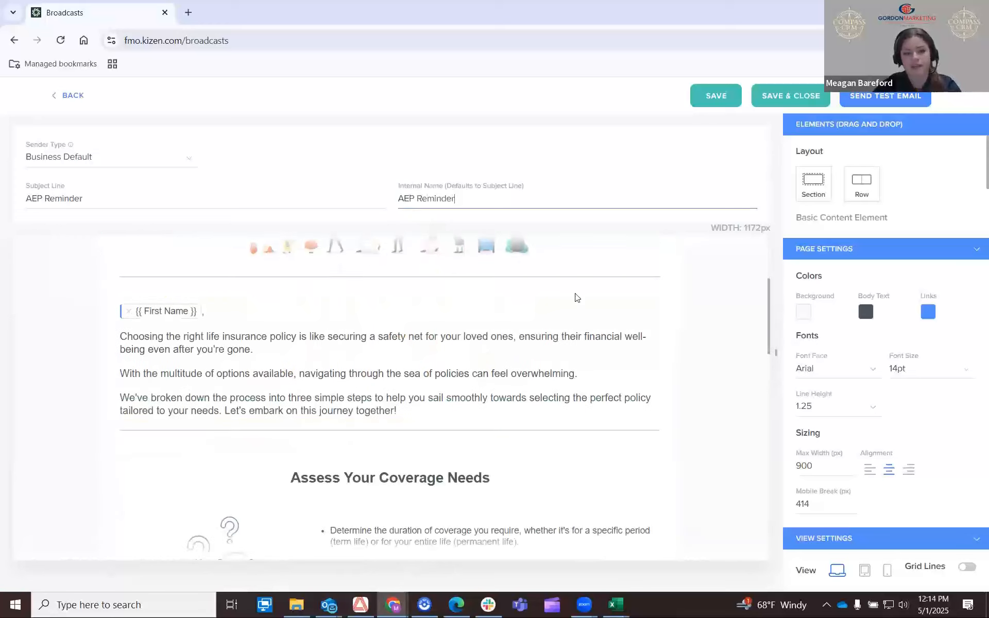
scroll(571, 335, up, 1)
scroll(570, 335, up, 1)
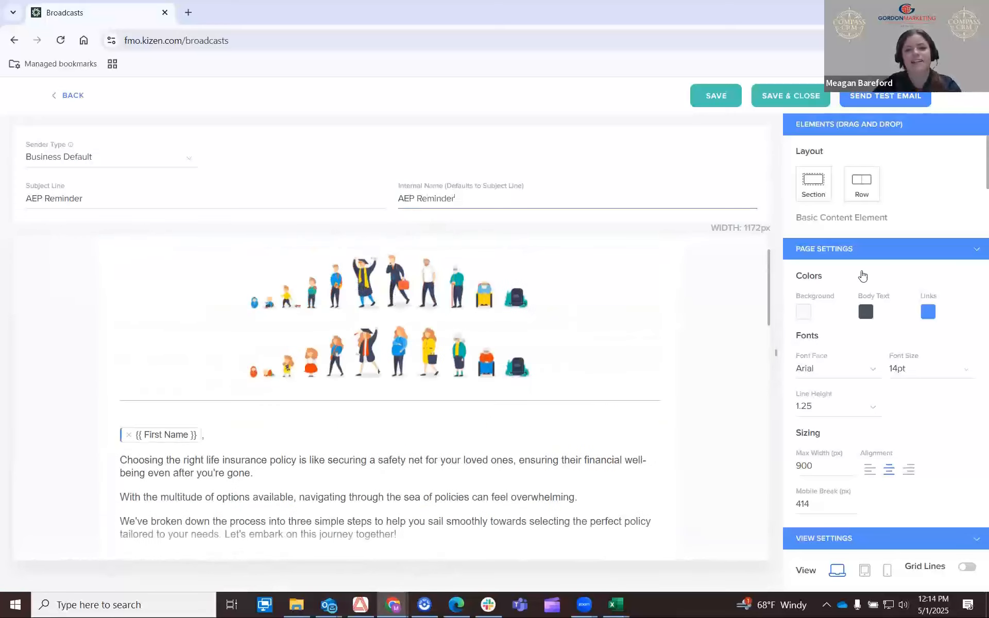
Set the broadcast email's sender type to Integrated Inbox, then save and close the email.
click(866, 256)
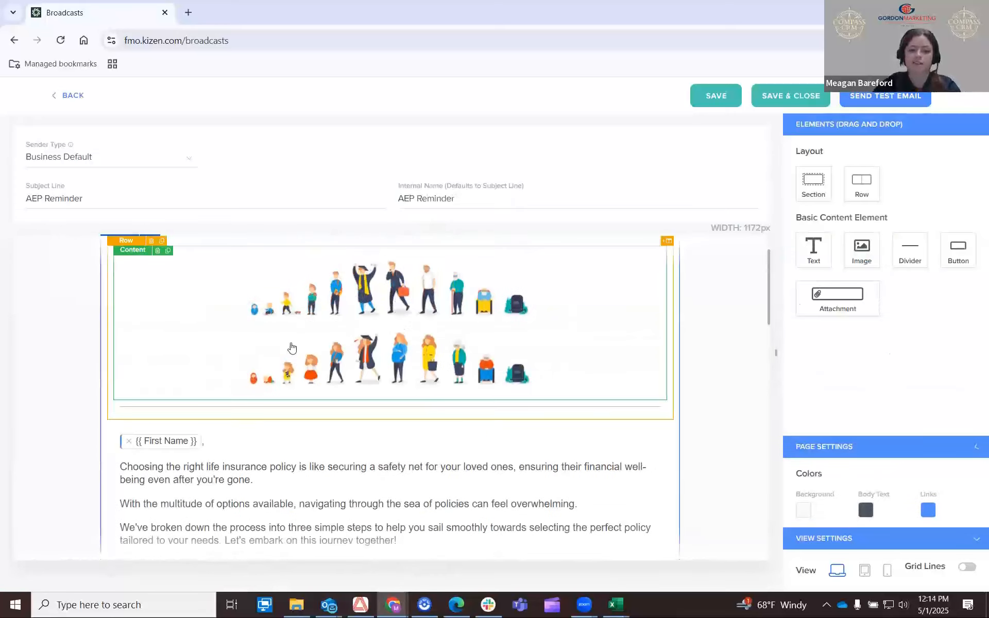
scroll(515, 411, down, 1)
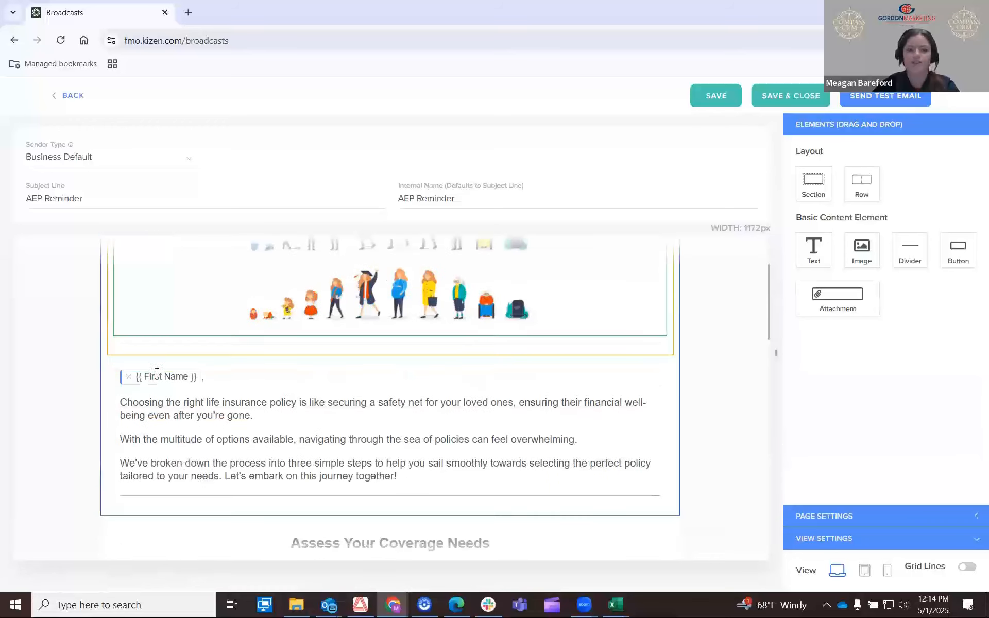
scroll(490, 401, down, 3)
scroll(478, 400, down, 4)
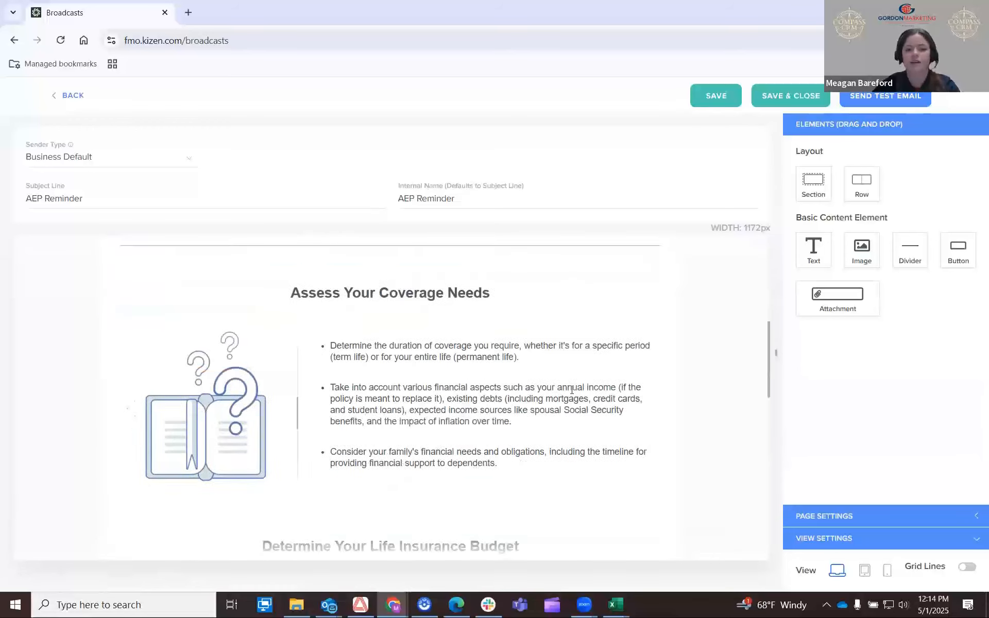
click(771, 105)
click(139, 165)
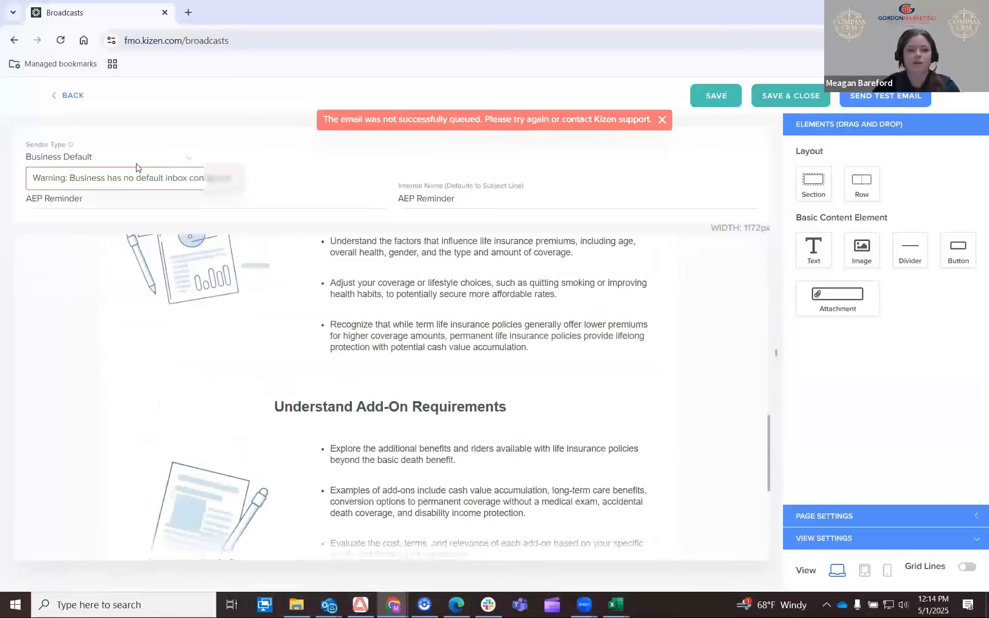
click(125, 198)
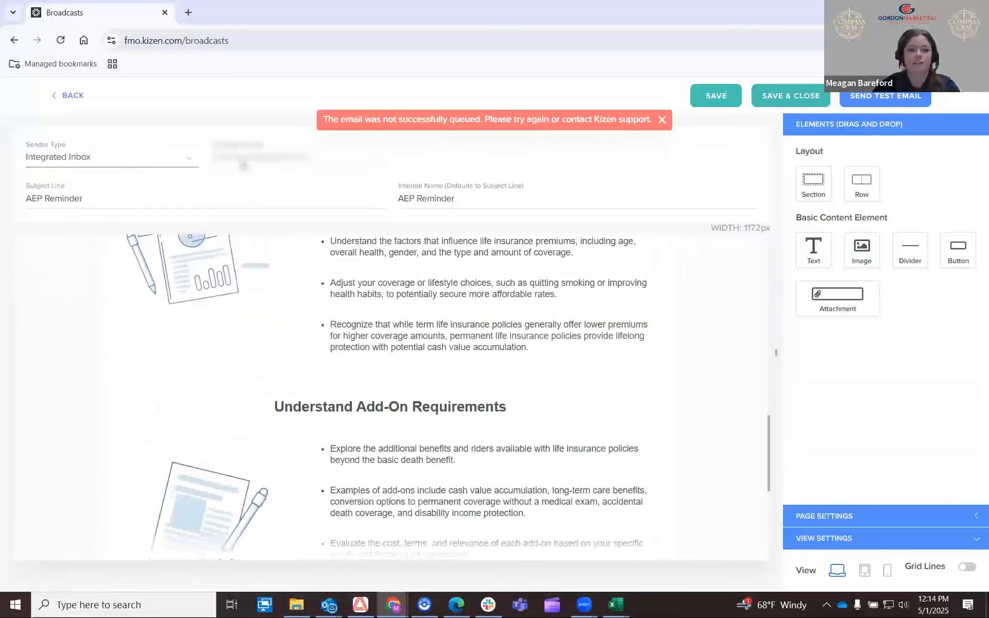
click(777, 98)
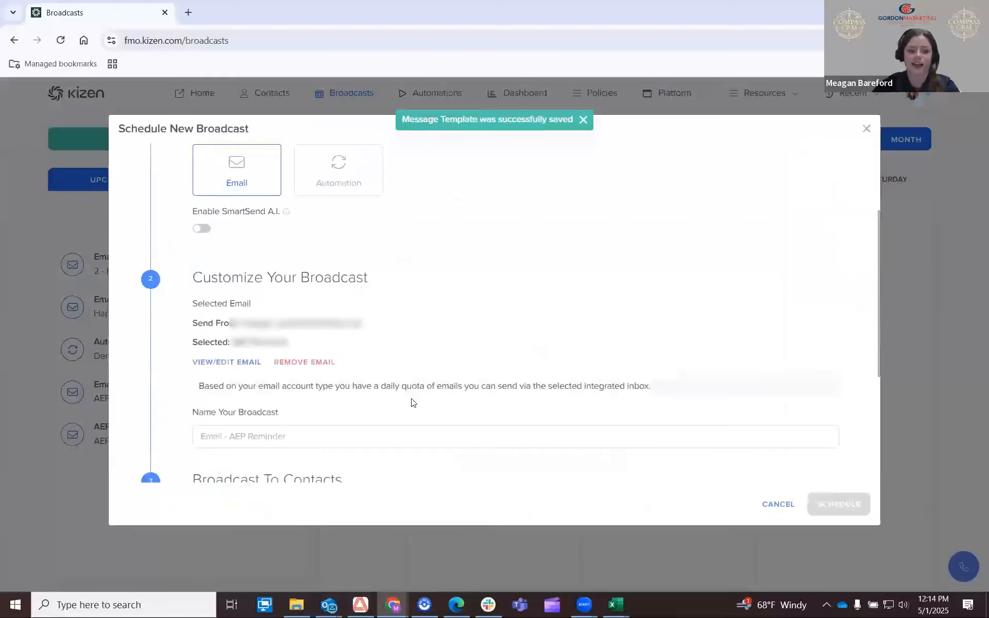
Target the broadcast at contacts in the Medicare Clients group and schedule it.
scroll(413, 237, down, 2)
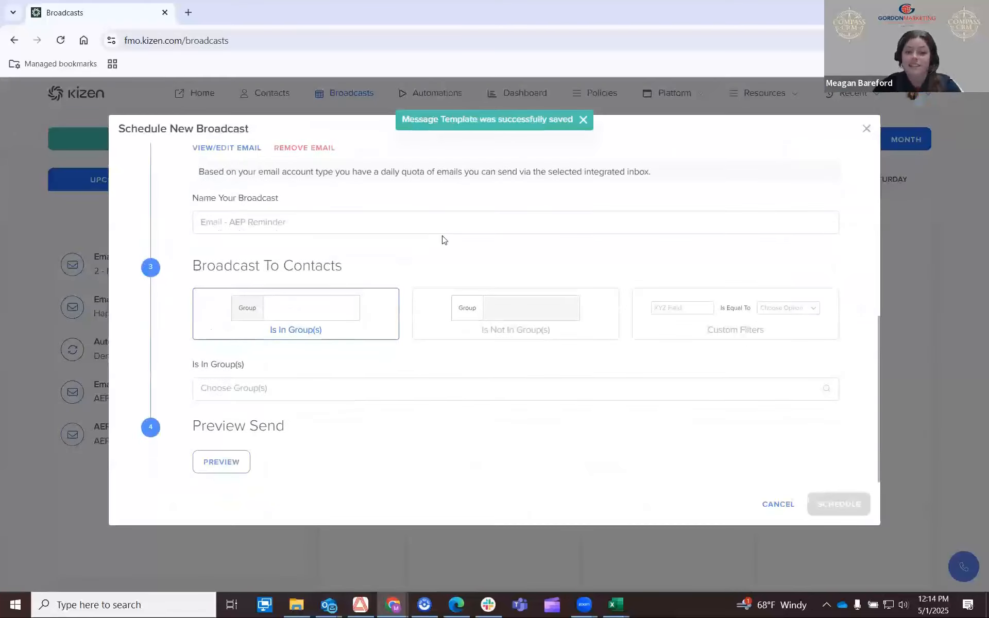
click(415, 393)
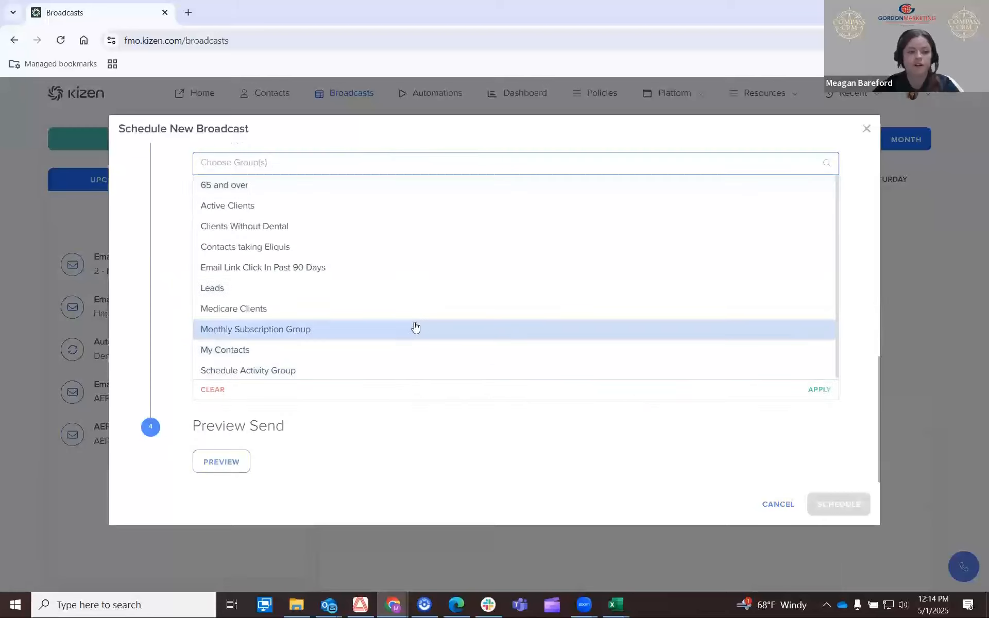
click(426, 318)
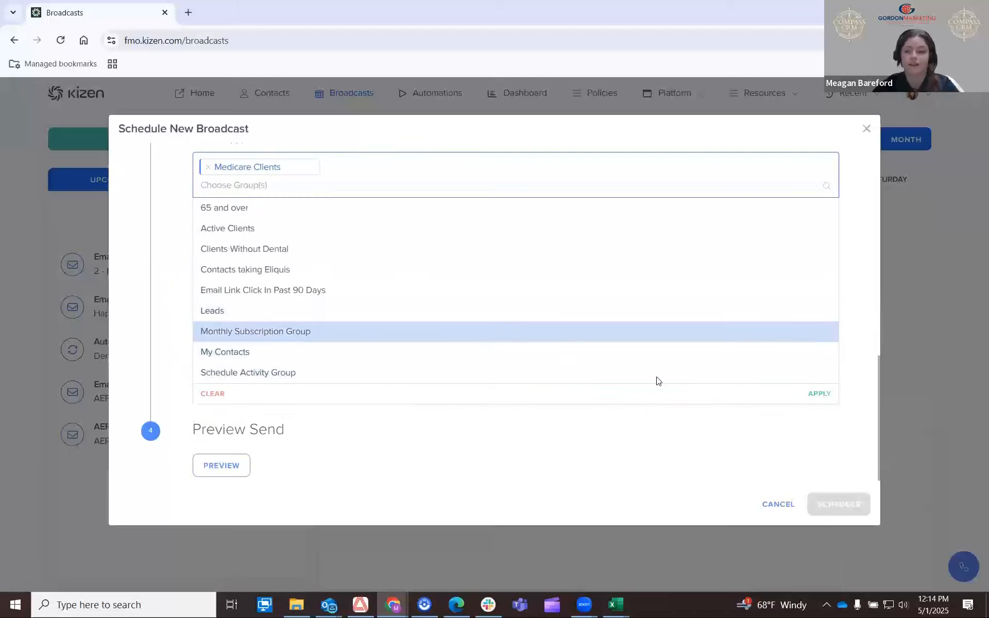
click(819, 392)
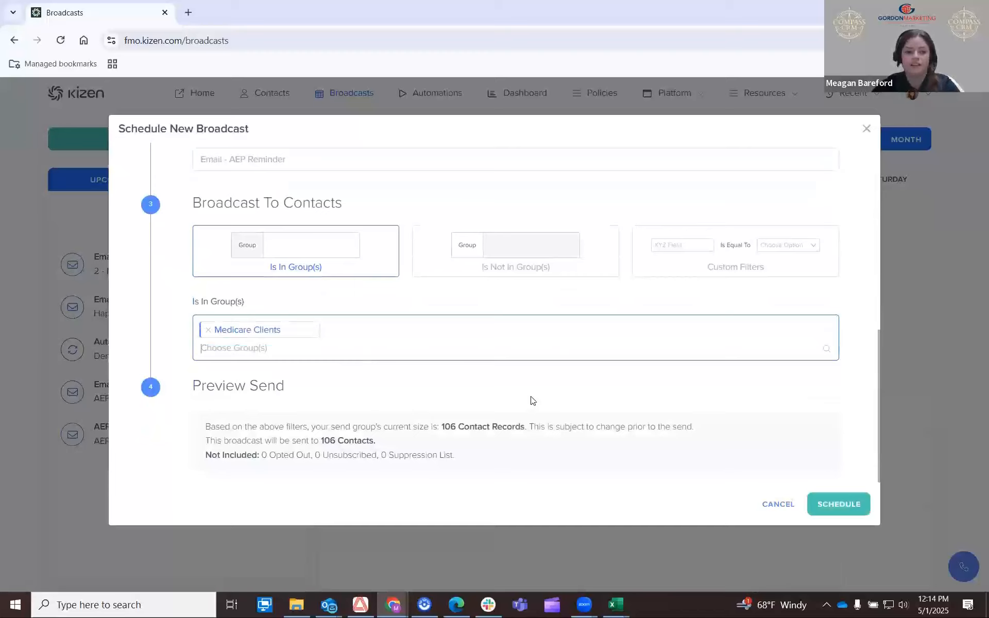
click(843, 503)
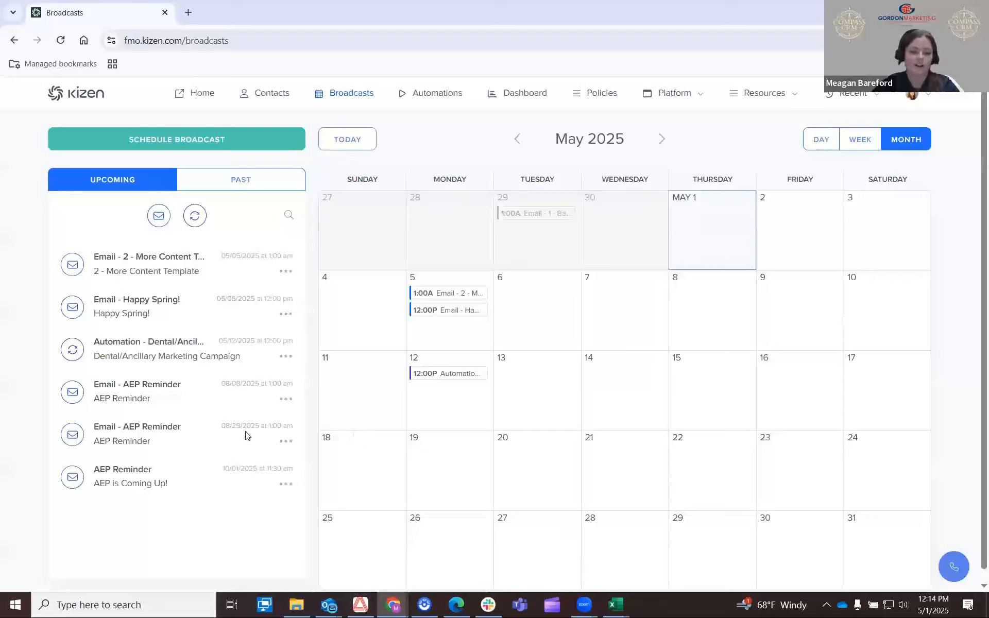
Open the 08/29/2025 AEP Reminder broadcast for editing, review its email content, and leave without saving changes.
click(285, 442)
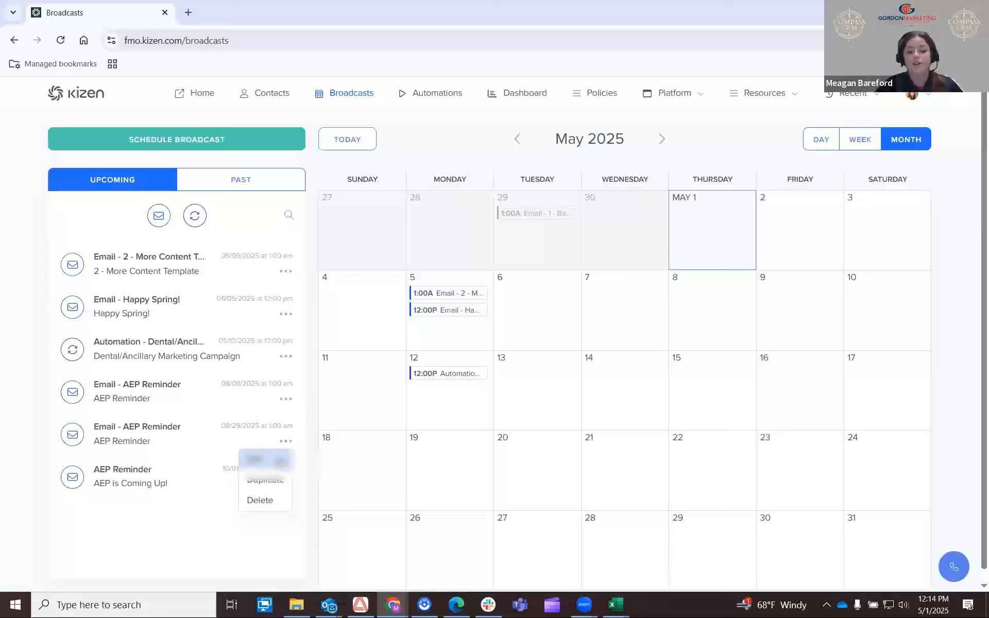
click(279, 460)
scroll(322, 318, down, 1)
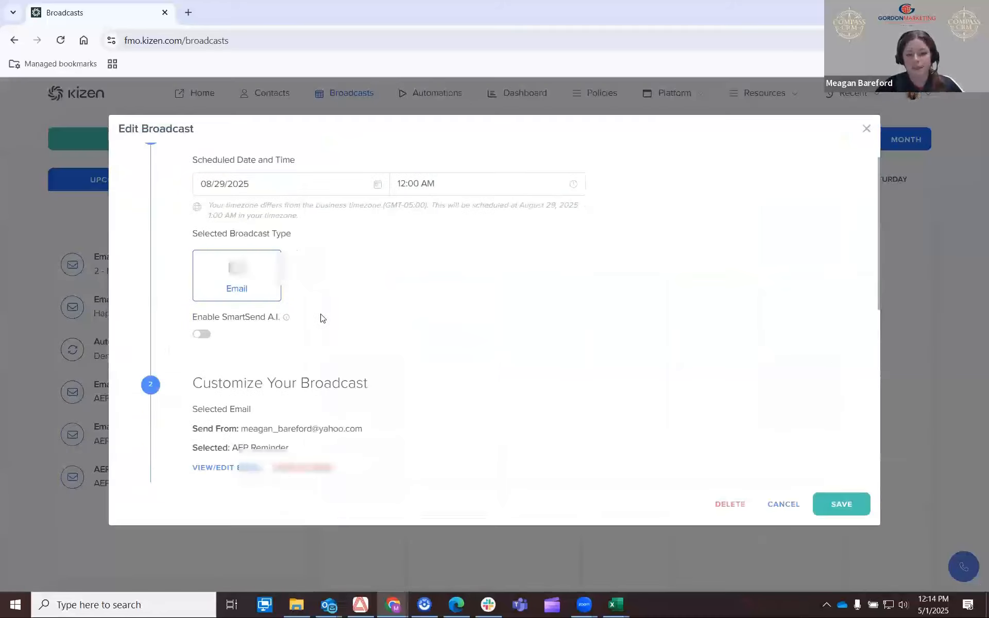
scroll(322, 318, down, 3)
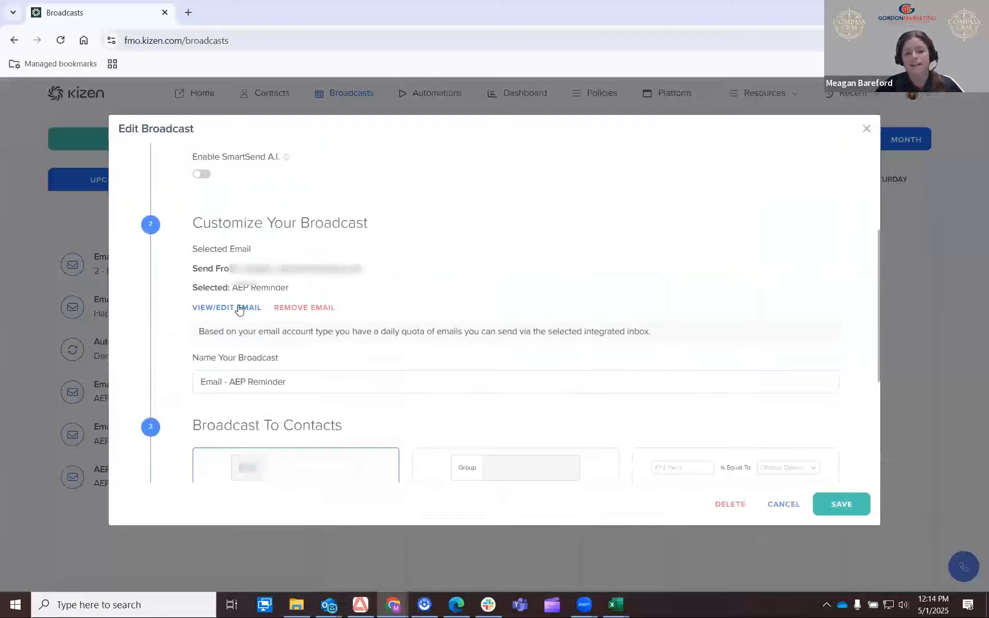
click(239, 308)
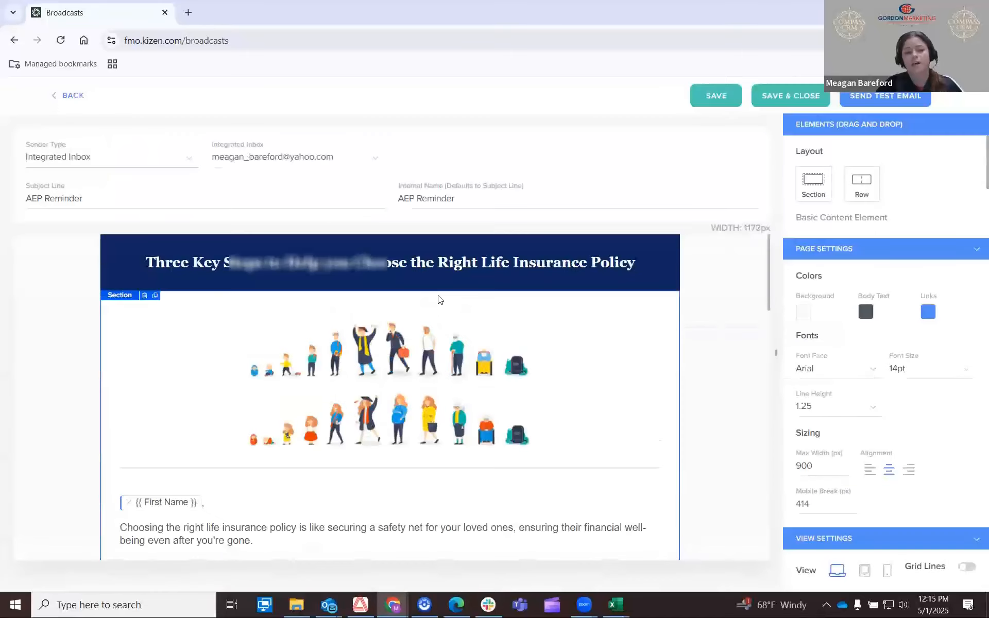
scroll(440, 299, down, 3)
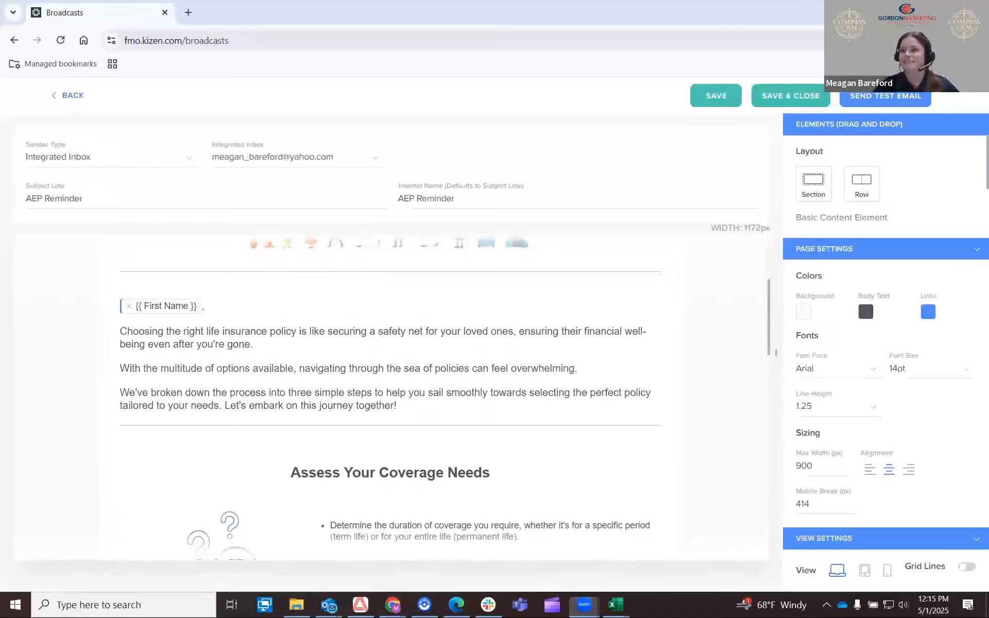
click(69, 96)
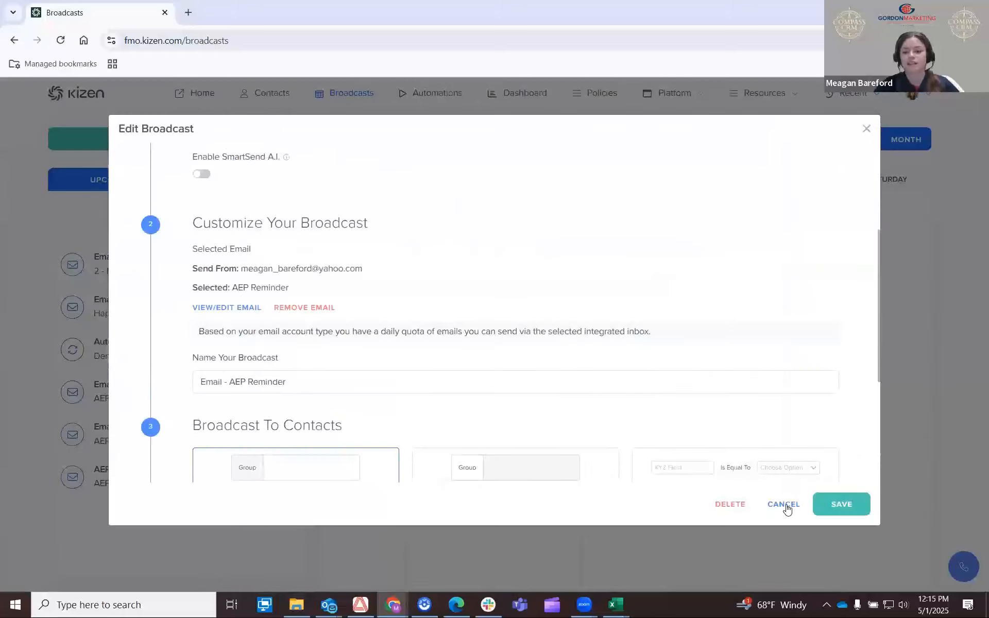
click(783, 504)
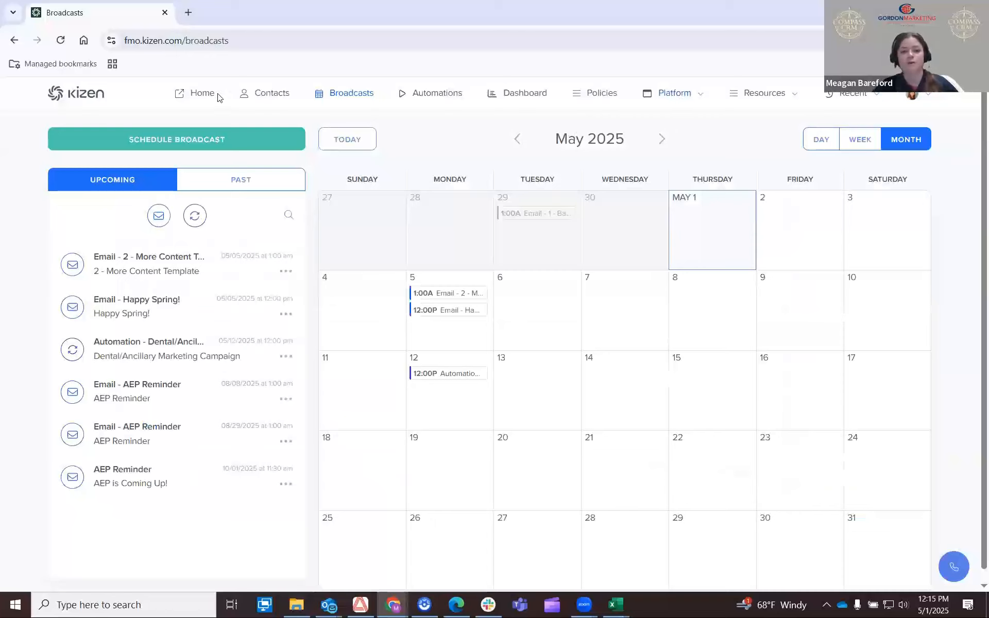
Go to the platform's forms list and open the settings of the Fact Finder Form.
click(662, 93)
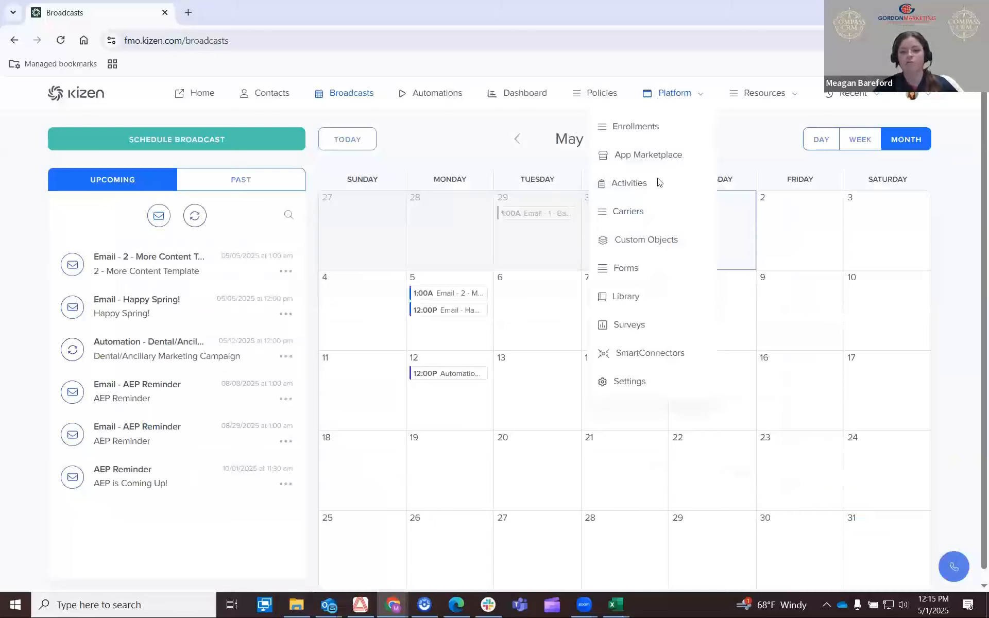
click(640, 269)
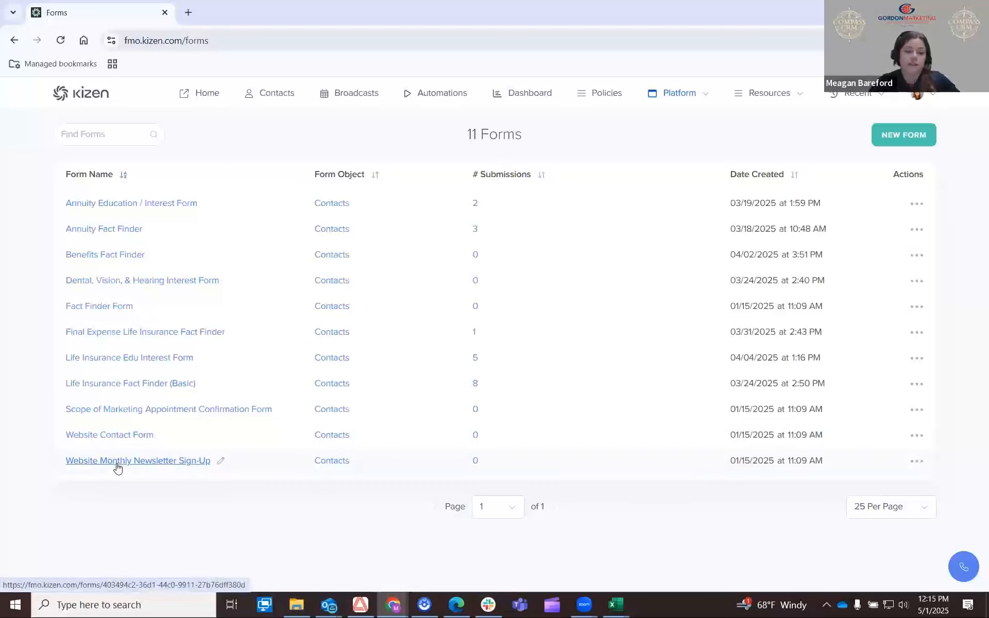
click(138, 436)
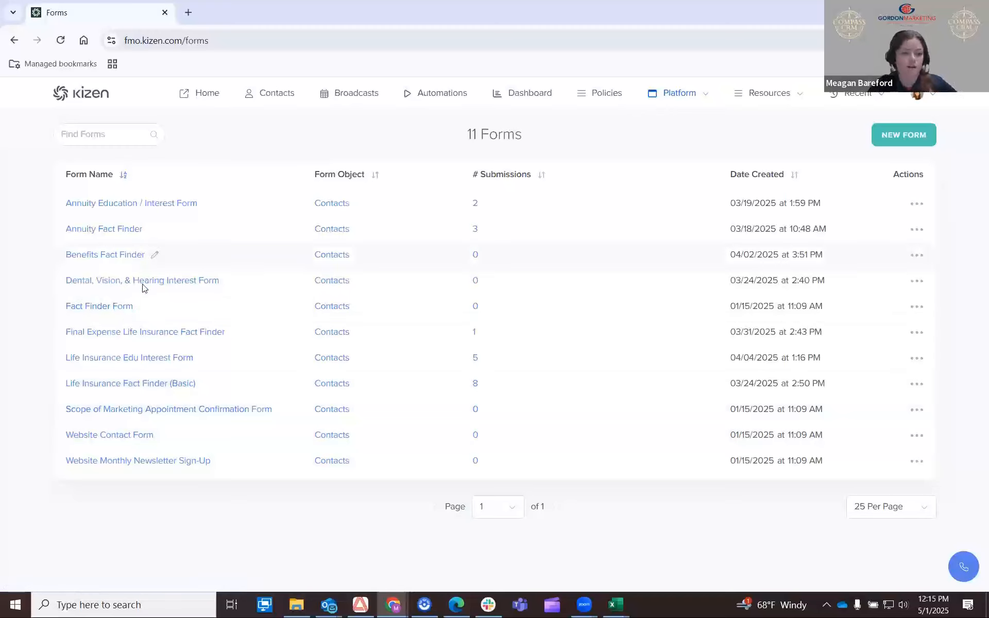
click(113, 313)
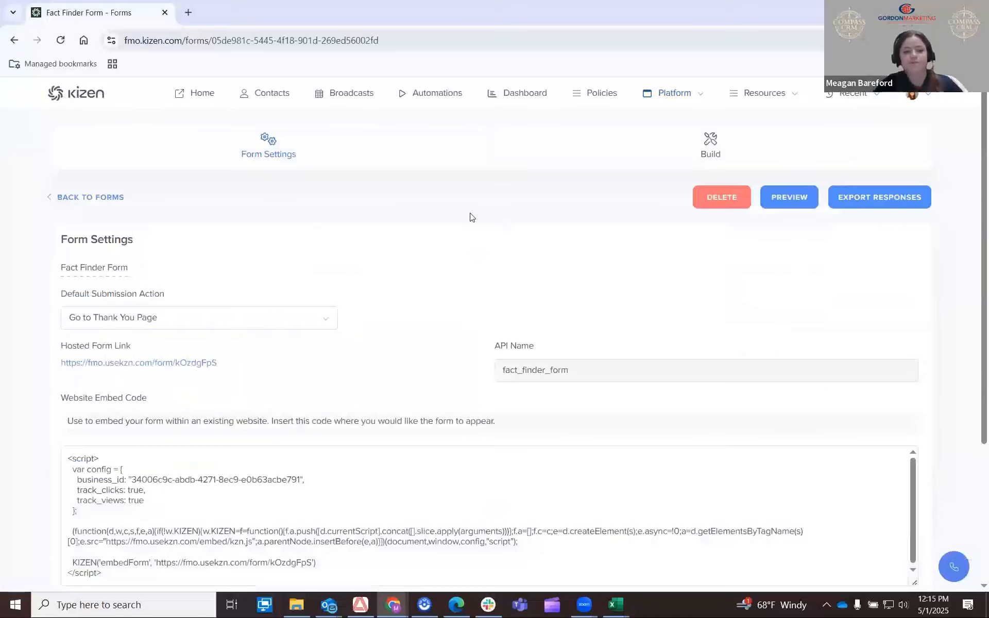
click(106, 197)
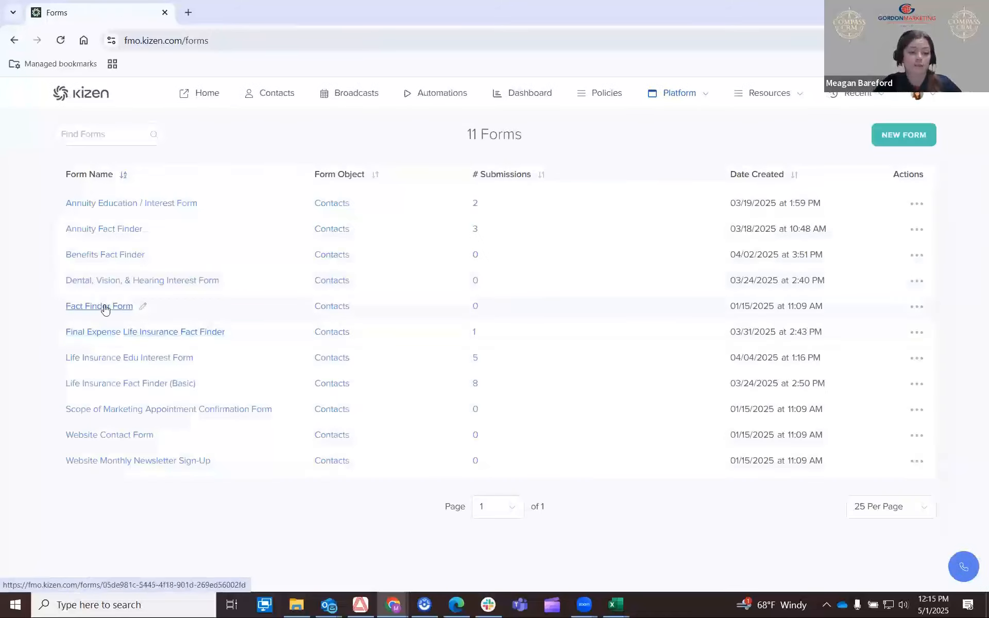
click(104, 308)
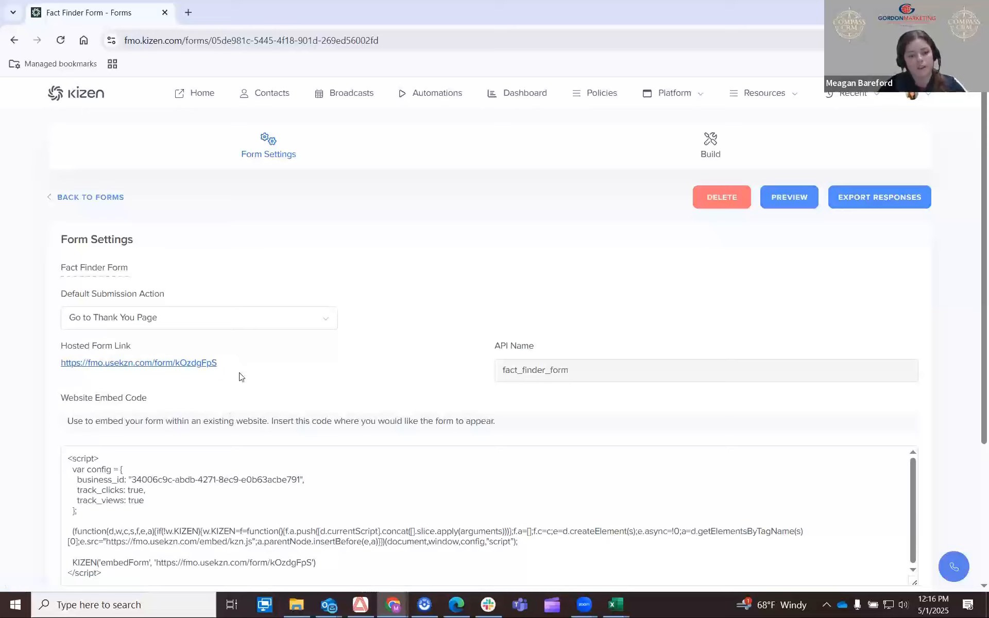
Open the Fact Finder Form's hosted link, copy its web address, and close the hosted form.
click(206, 364)
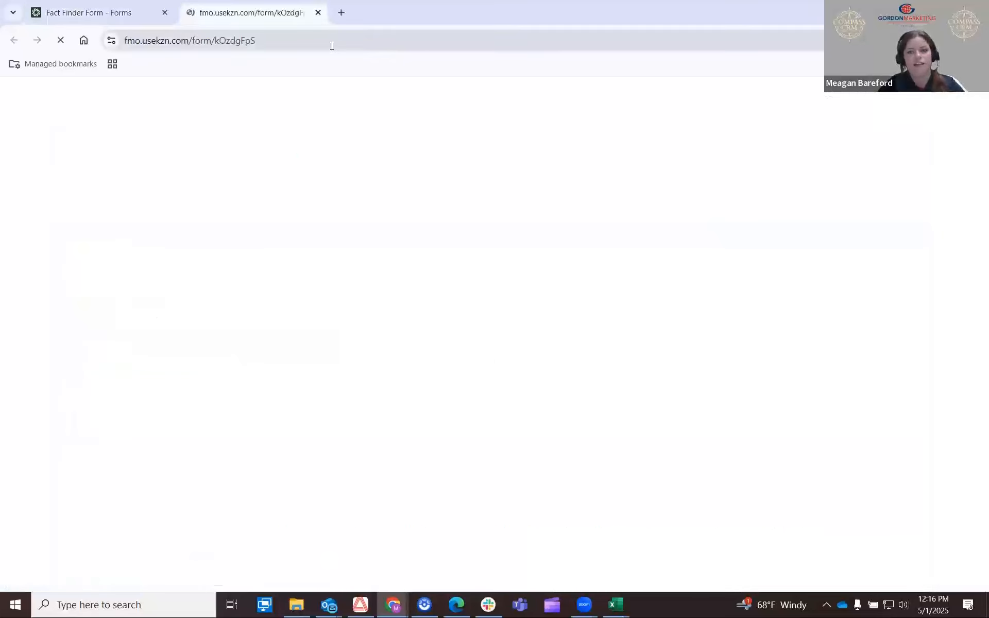
click(230, 44)
right_click(231, 44)
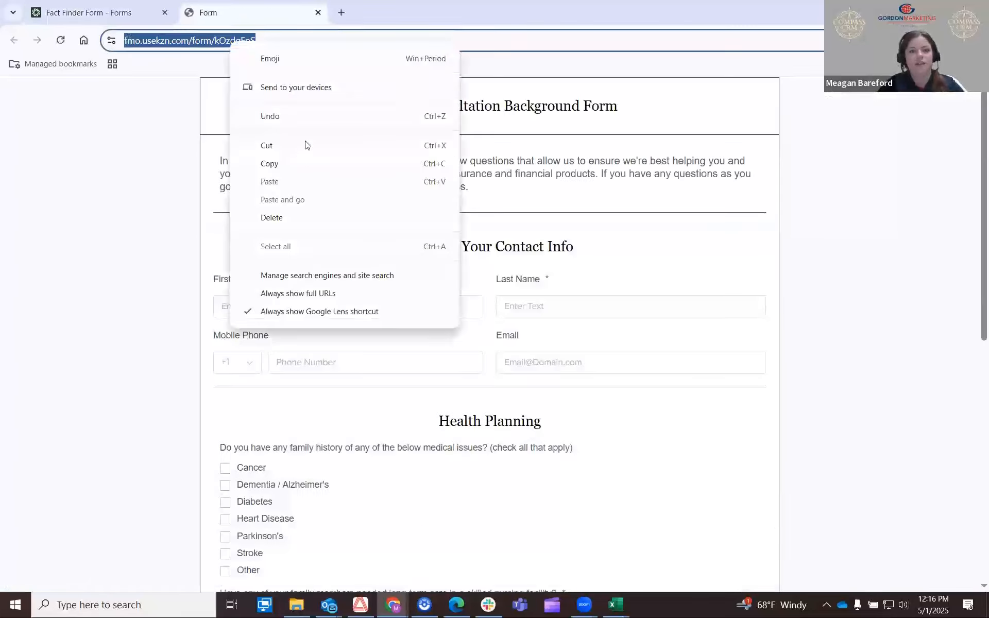
click(300, 161)
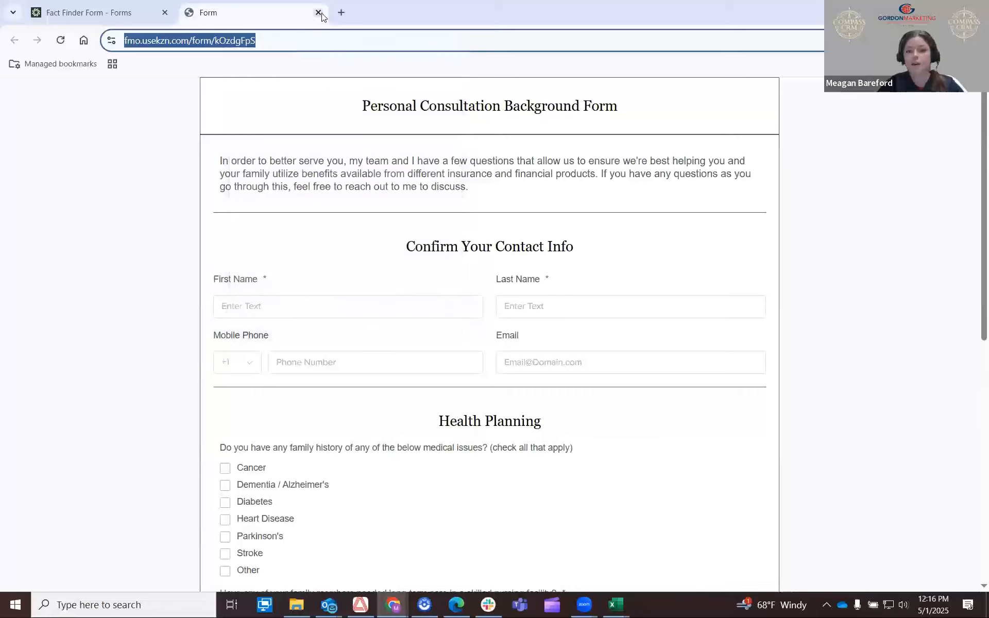
click(318, 13)
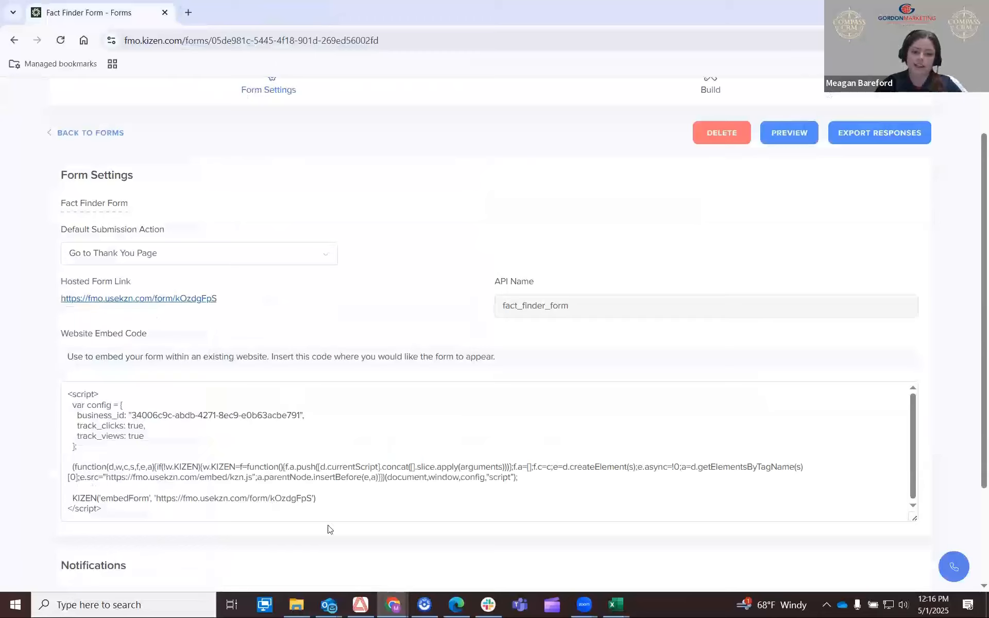
Examine the form's website embed code and the options for notifying team members via email and text.
scroll(158, 493, down, 1)
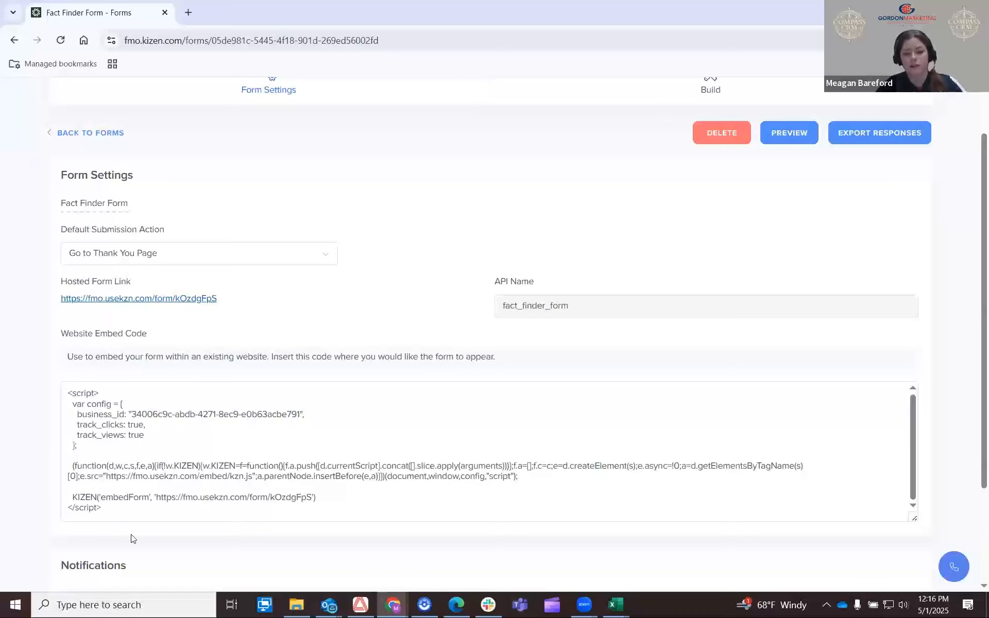
scroll(713, 541, down, 3)
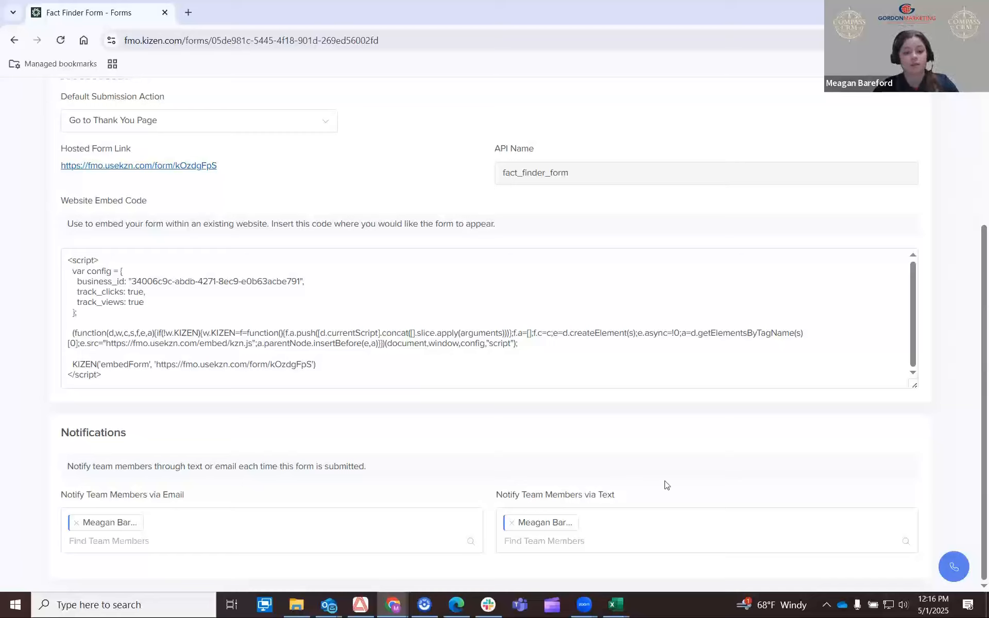
click(165, 533)
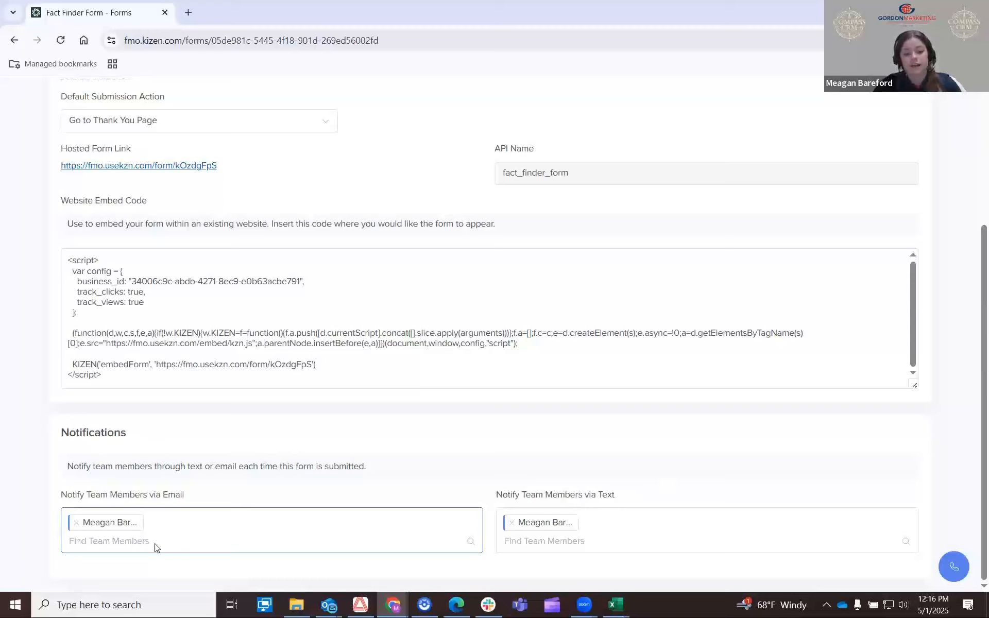
click(124, 545)
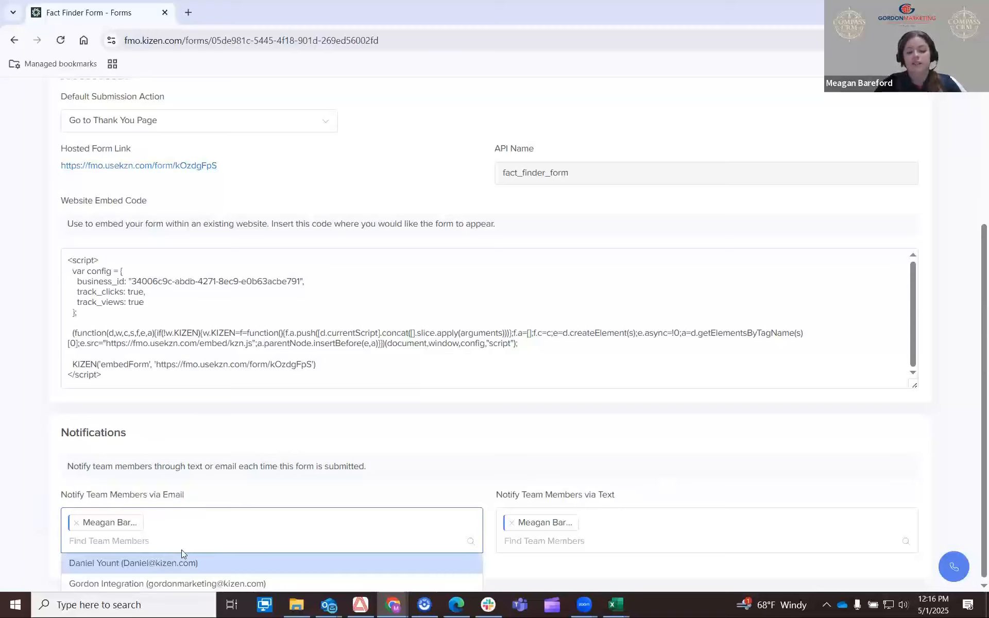
click(584, 550)
click(608, 485)
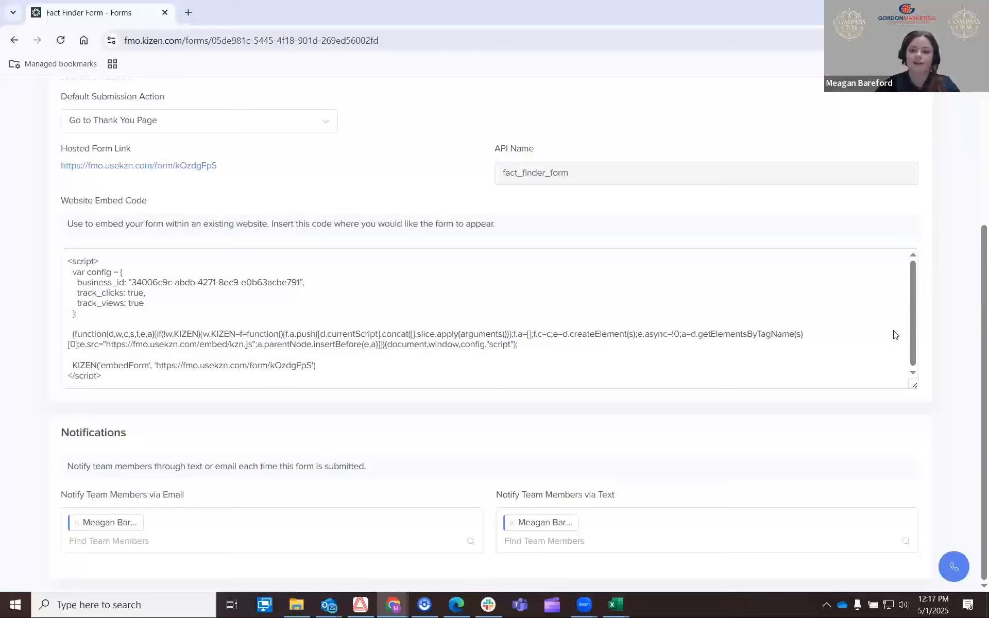
Open the Fact Finder Form's page layout in the form builder.
scroll(894, 335, up, 3)
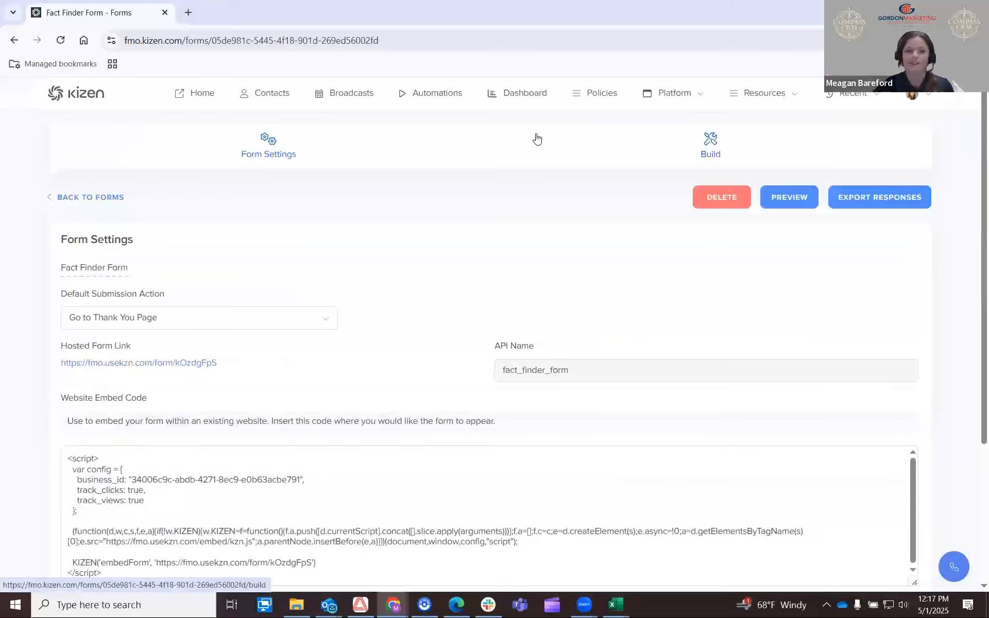
click(559, 156)
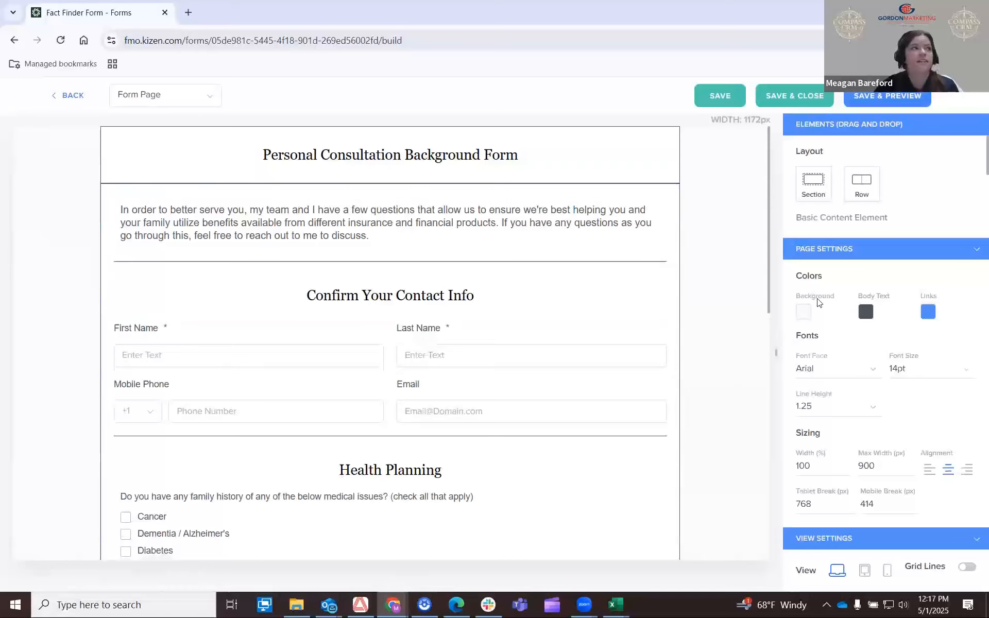
Reveal the form's content elements, open the custom field chooser for a new element, and close it without choosing a field.
click(912, 251)
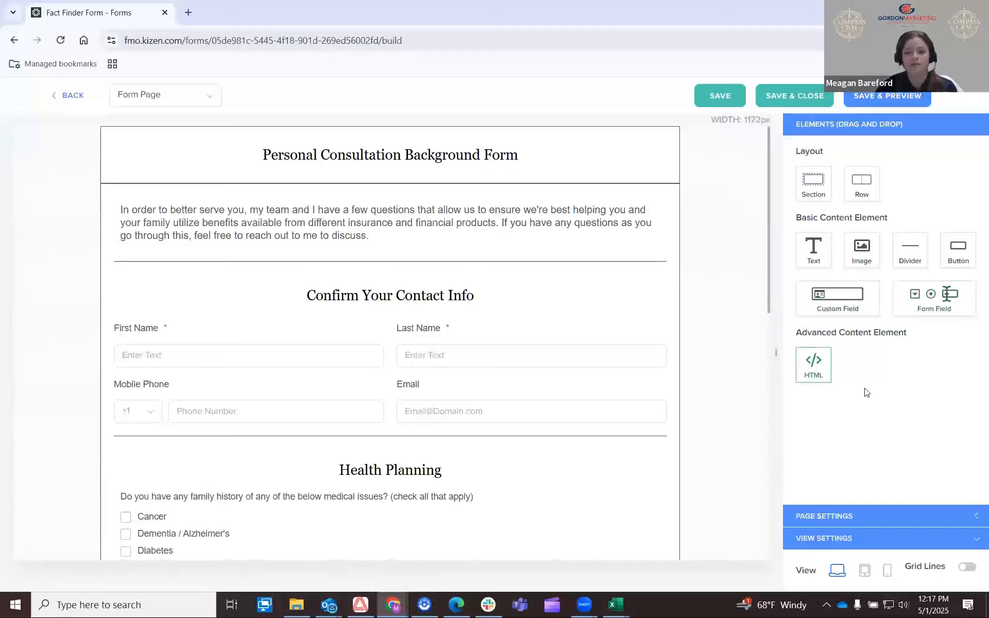
scroll(608, 317, down, 2)
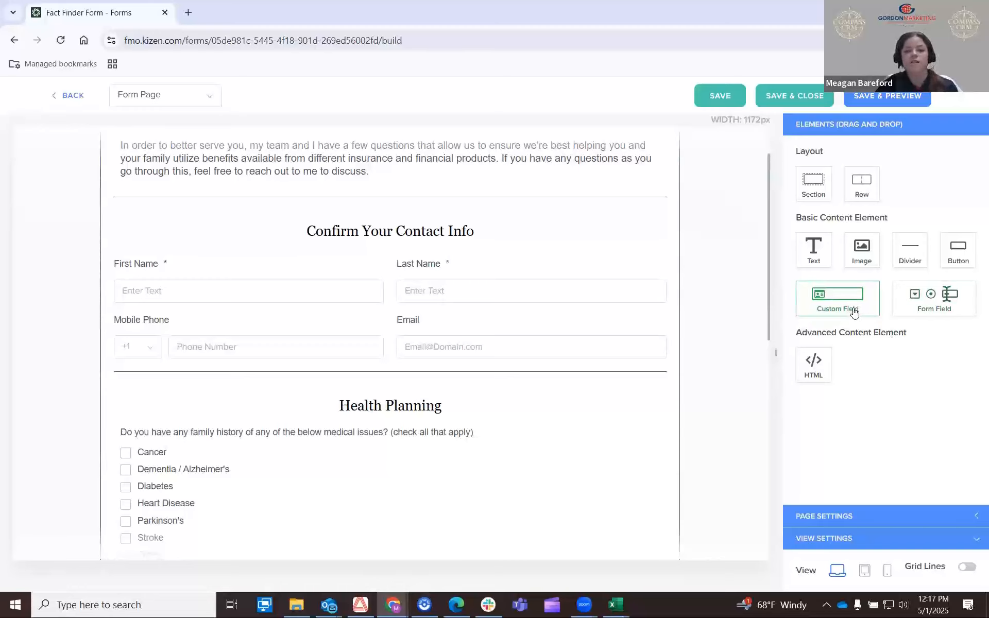
drag(854, 312, 834, 290)
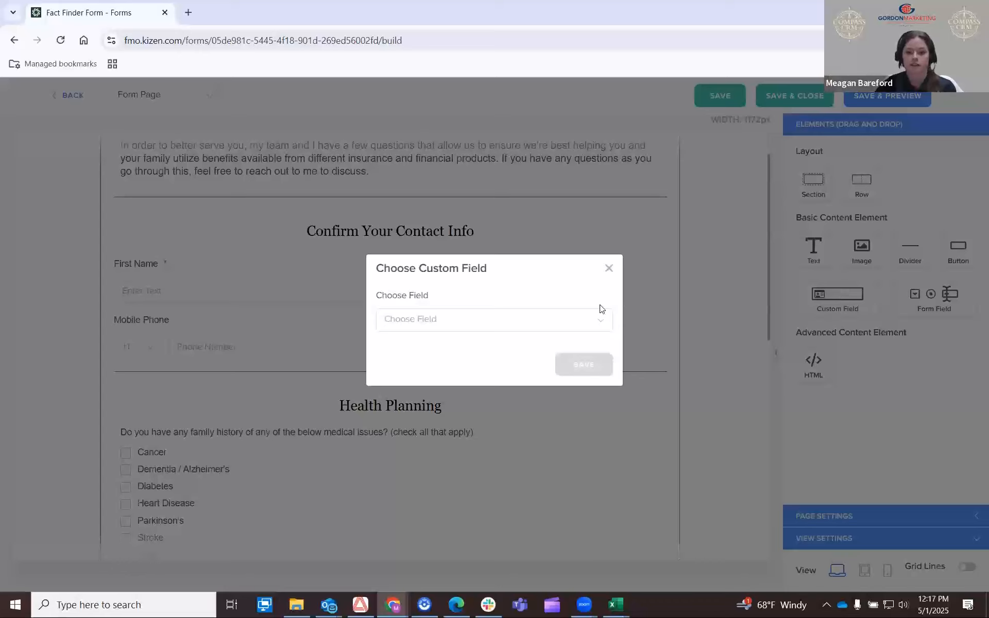
click(609, 268)
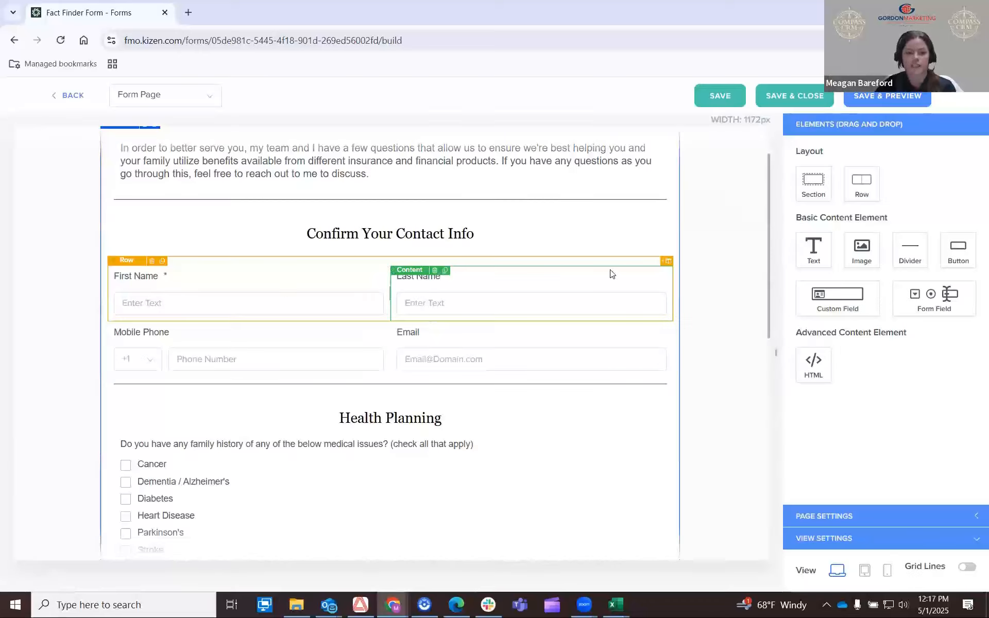
Inspect the settings of the First Name field and return to the list of form elements.
click(198, 309)
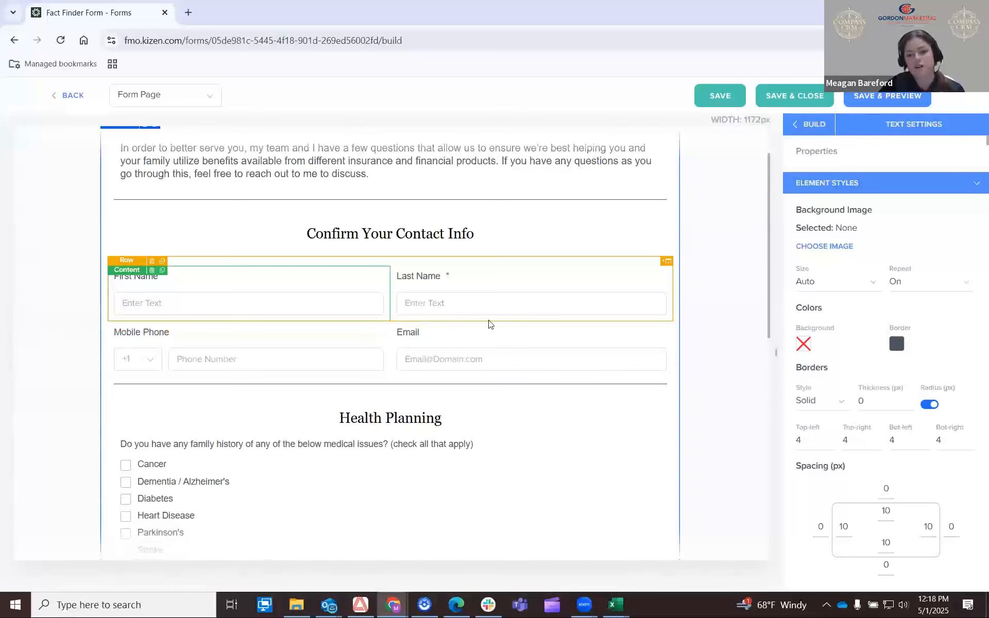
click(845, 155)
click(812, 124)
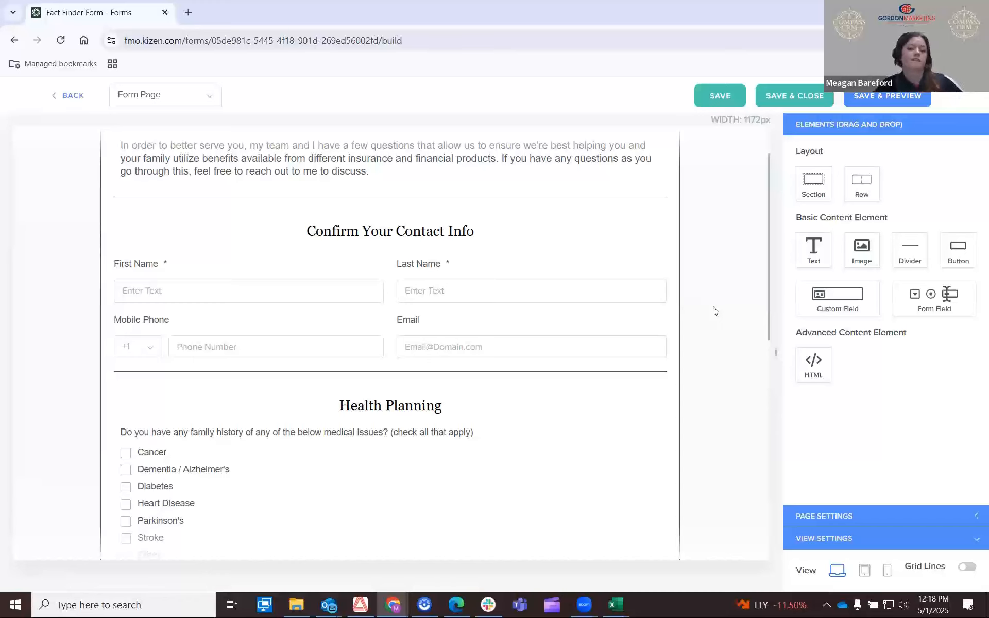
Examine the field options behind the comprehensive financial plan dropdown question, then cancel the field editor and close the contact settings.
scroll(515, 314, down, 3)
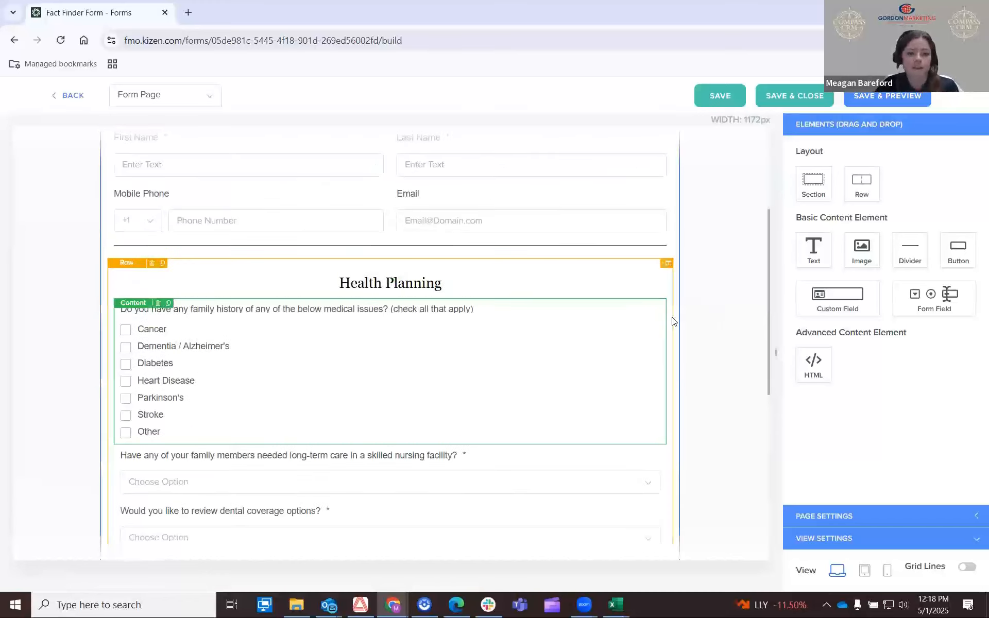
scroll(676, 322, down, 1)
scroll(680, 319, up, 5)
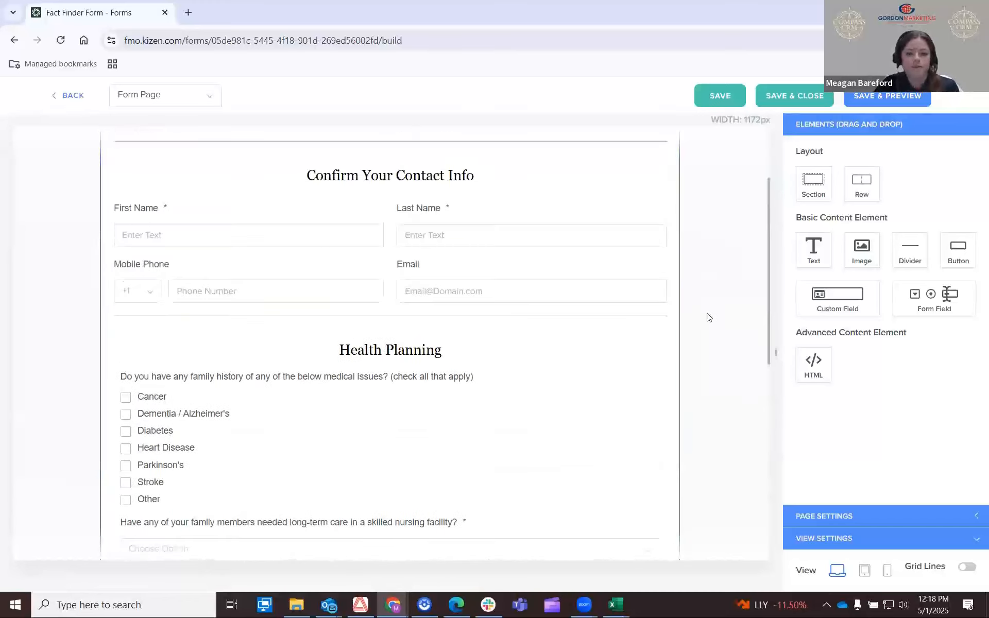
scroll(696, 330, down, 3)
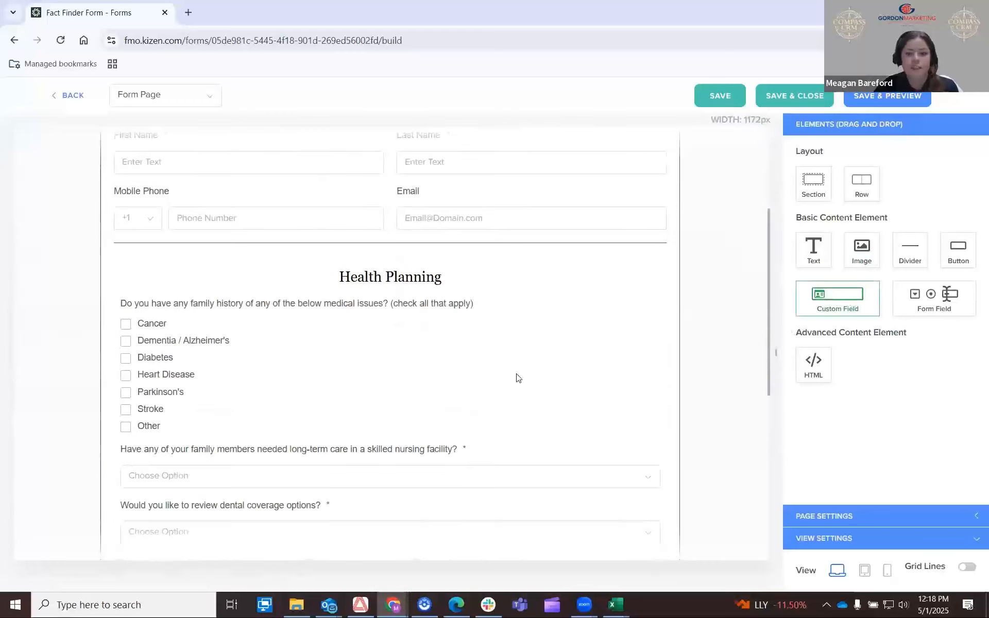
scroll(580, 371, down, 7)
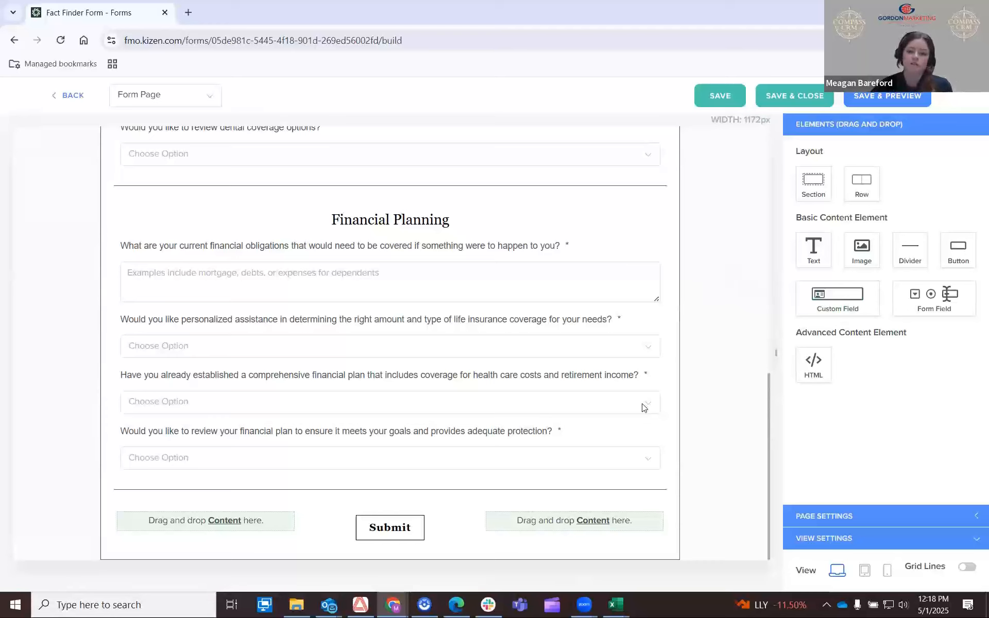
click(643, 417)
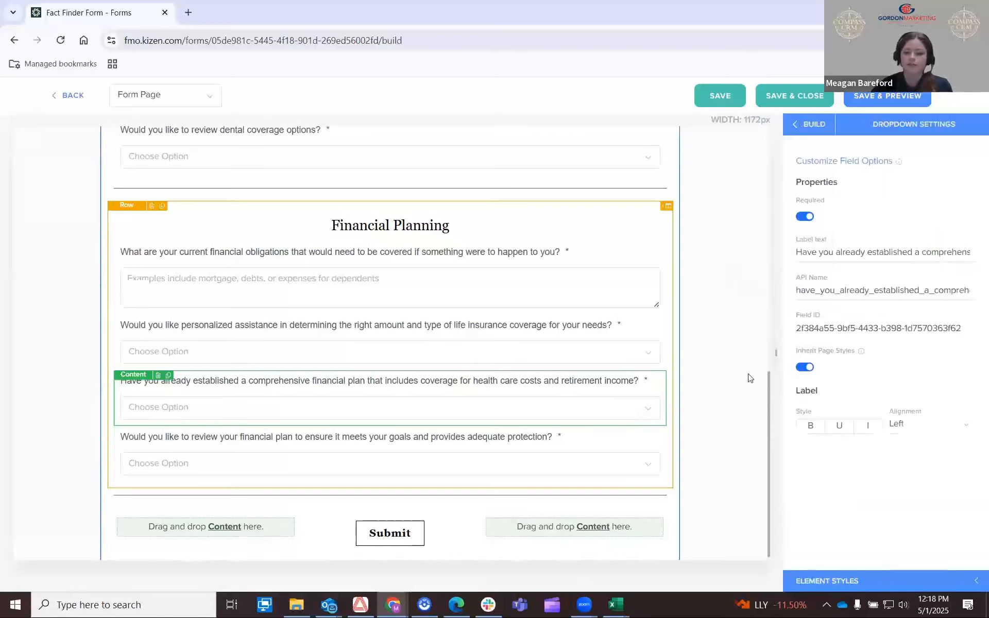
click(867, 163)
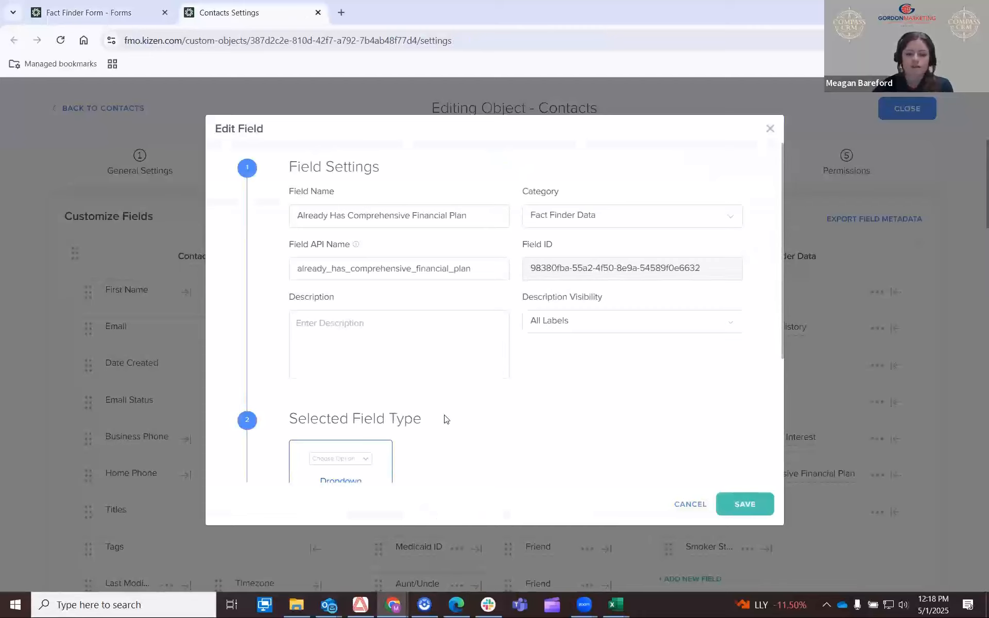
scroll(444, 418, down, 3)
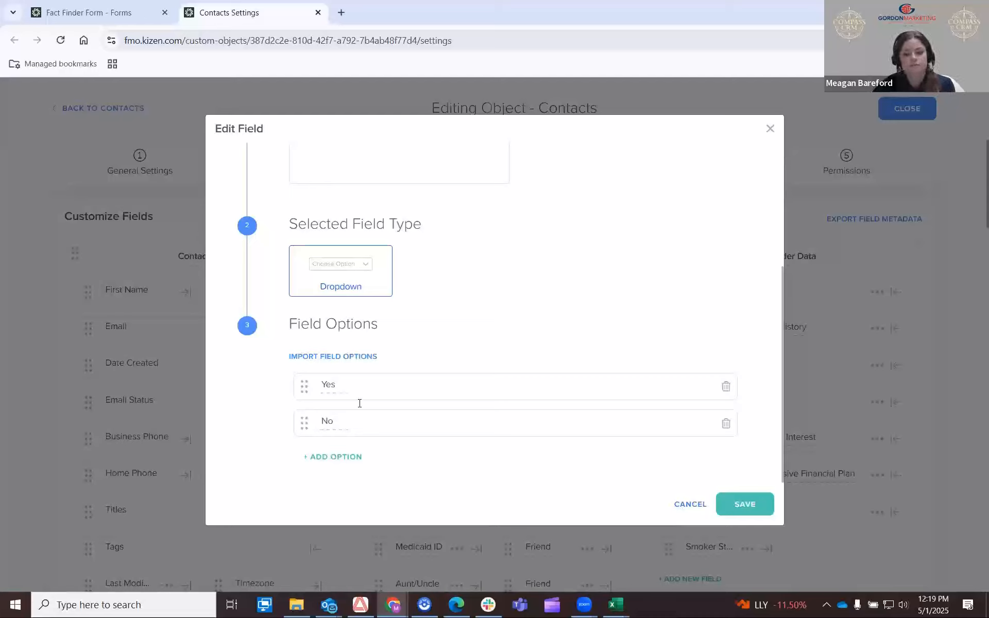
click(688, 504)
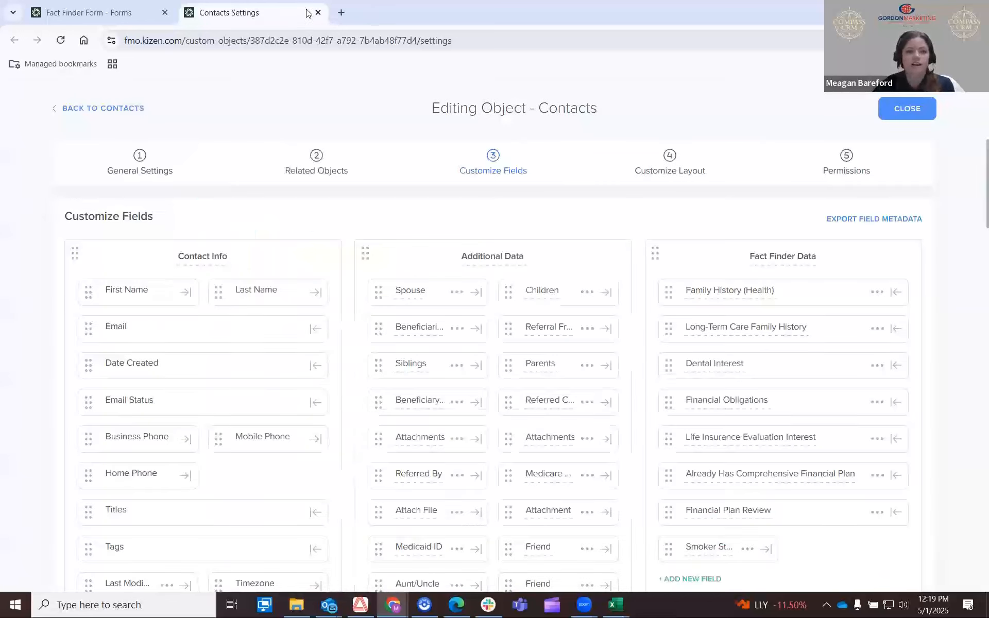
click(318, 14)
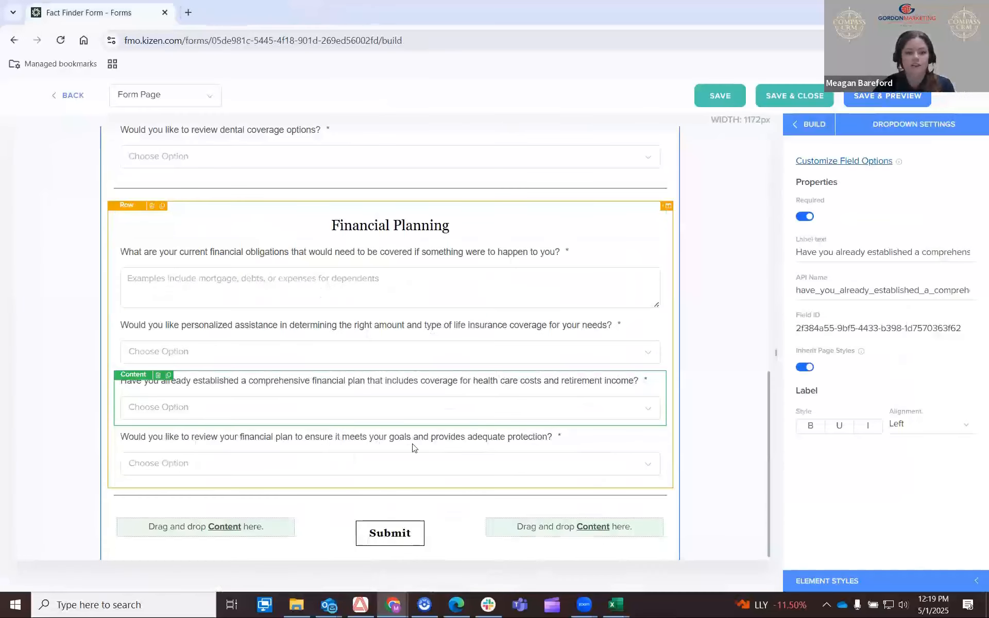
Add an optional Long Text form field named Goals below the last Financial Planning question.
click(807, 126)
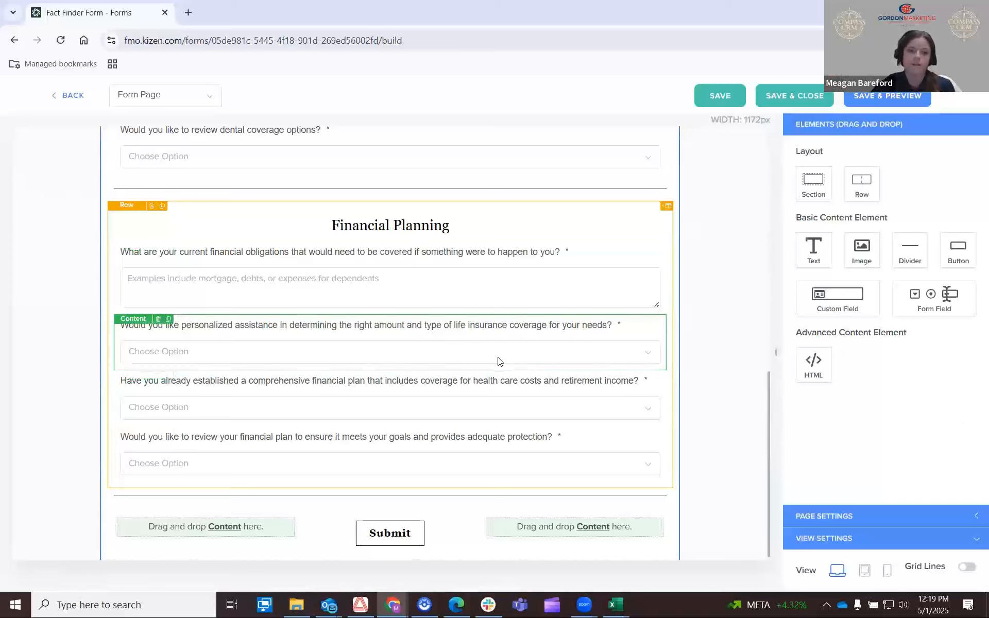
scroll(497, 380, up, 2)
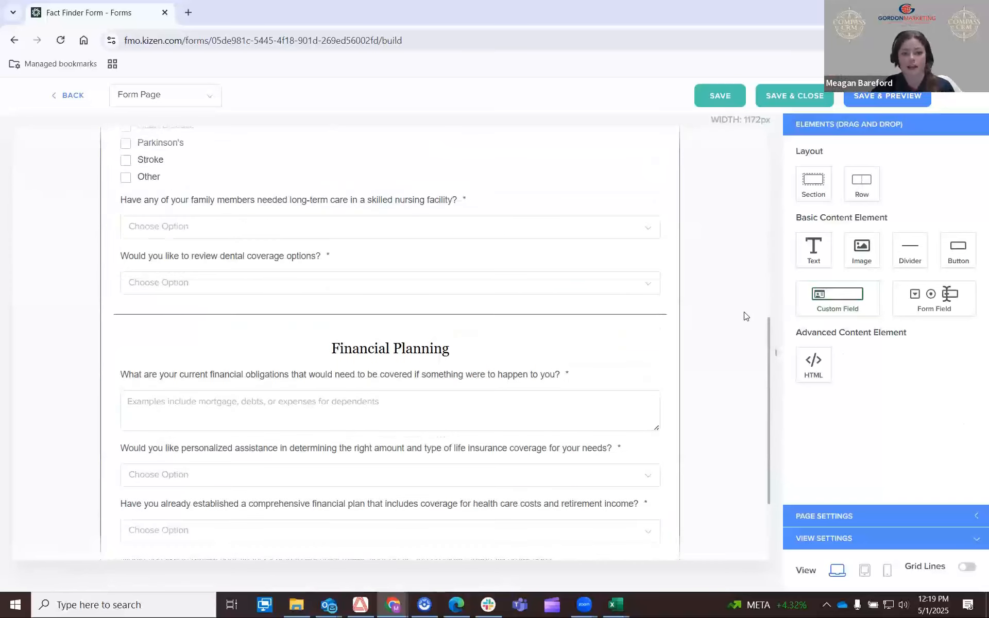
scroll(720, 307, down, 3)
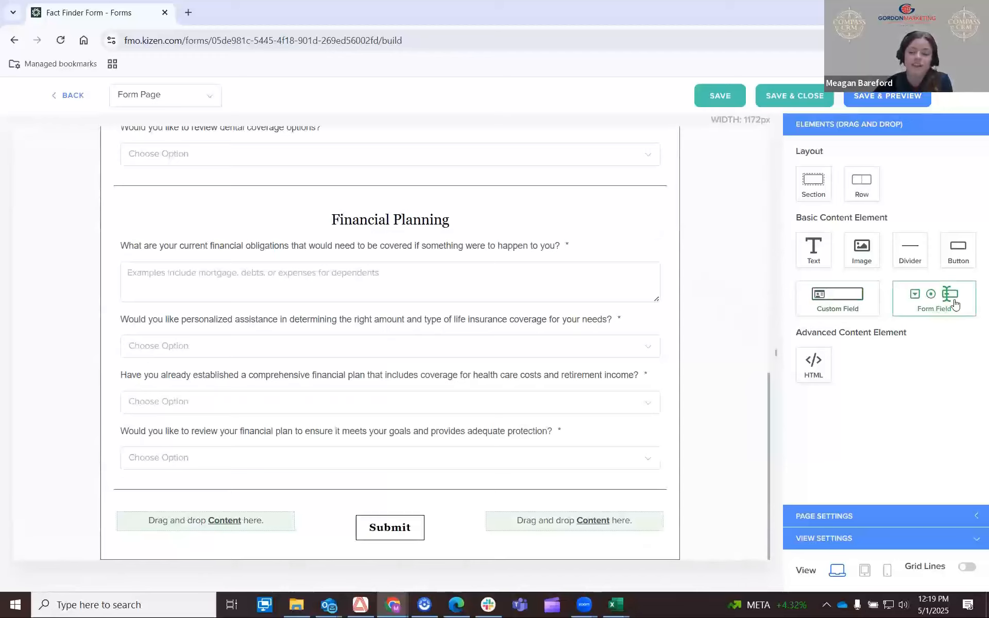
drag(956, 304, 391, 477)
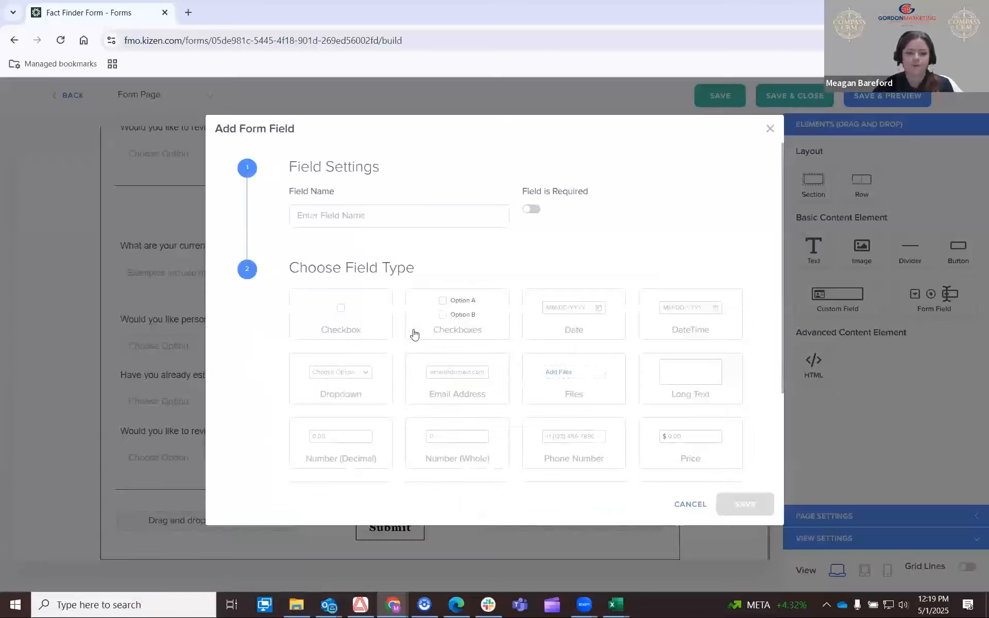
click(415, 216)
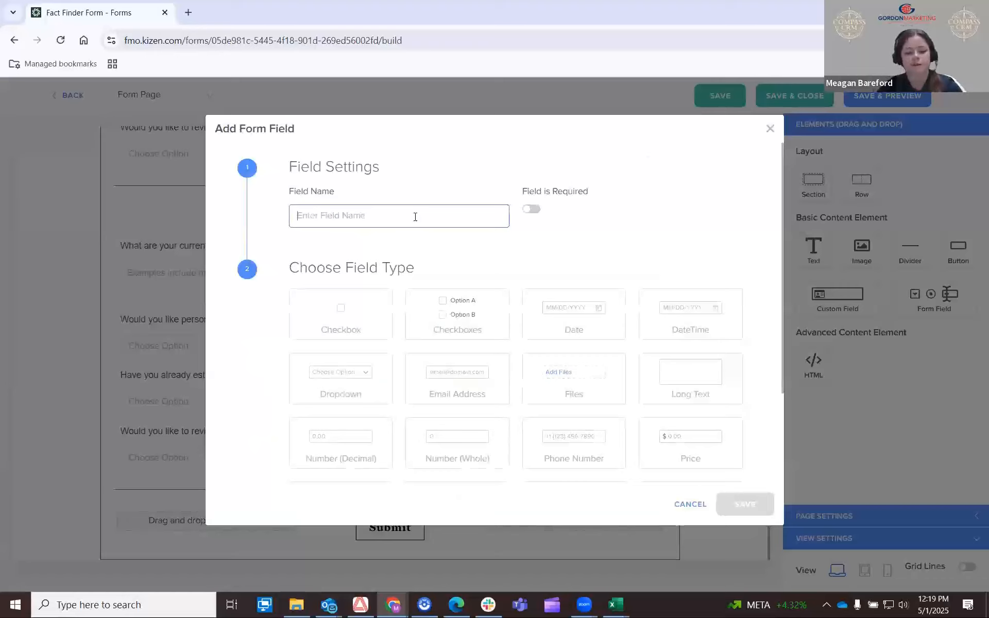
text(Goals)
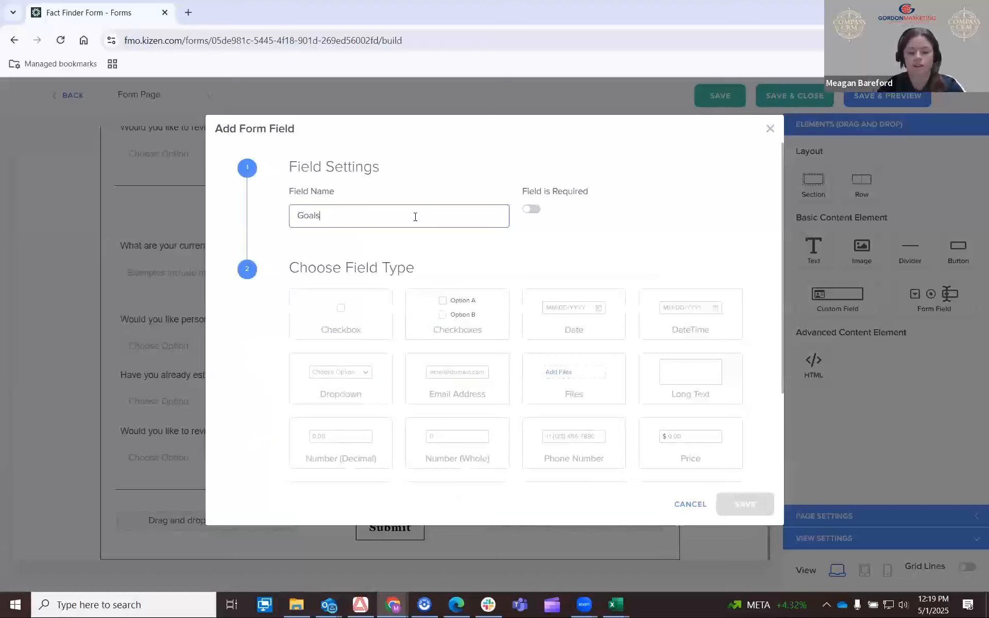
scroll(548, 291, down, 3)
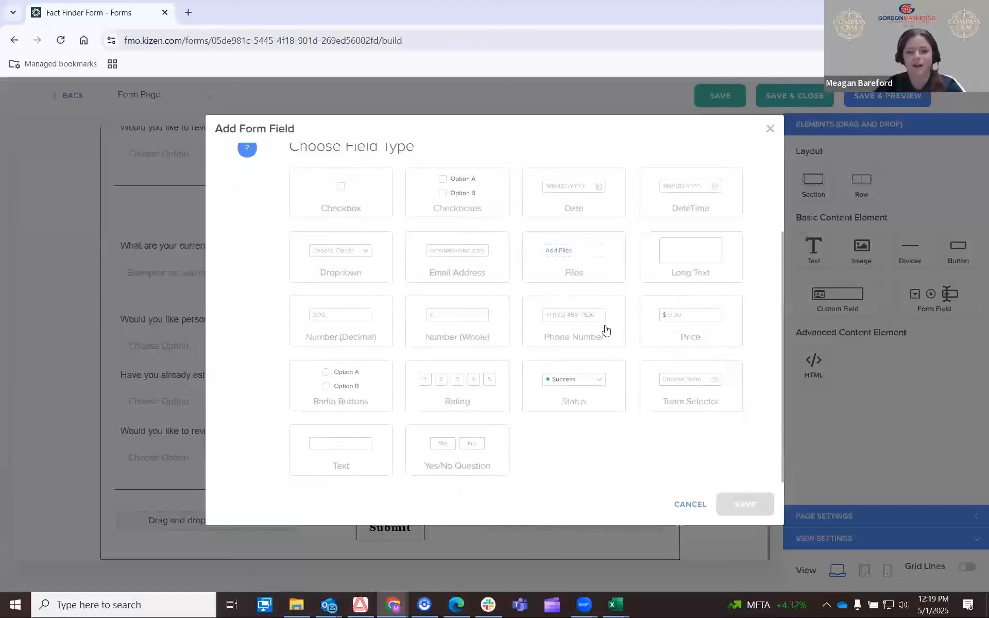
scroll(605, 329, up, 3)
click(696, 380)
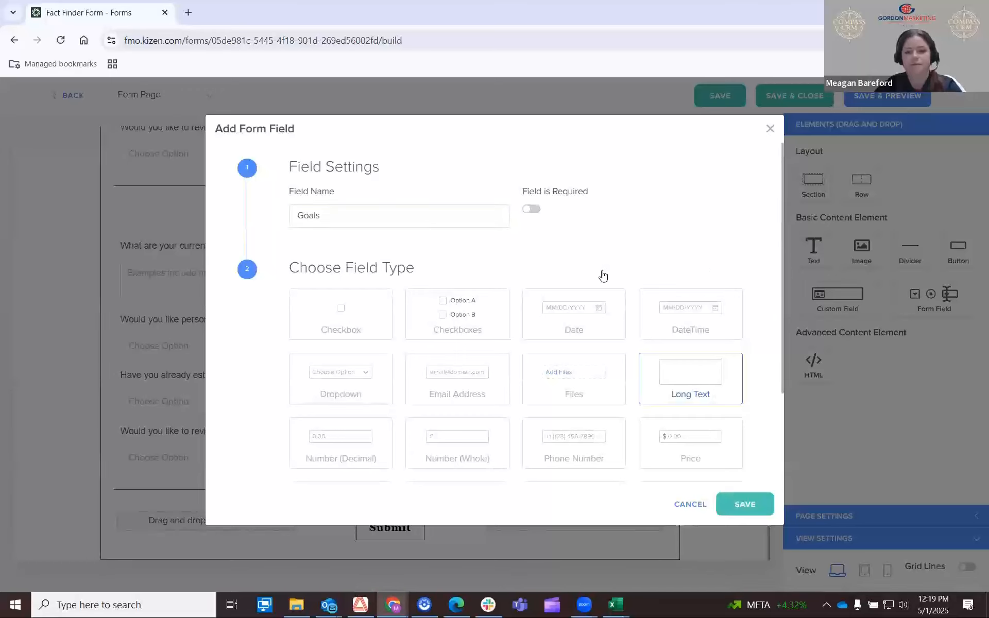
scroll(601, 276, down, 3)
click(759, 514)
scroll(195, 463, down, 1)
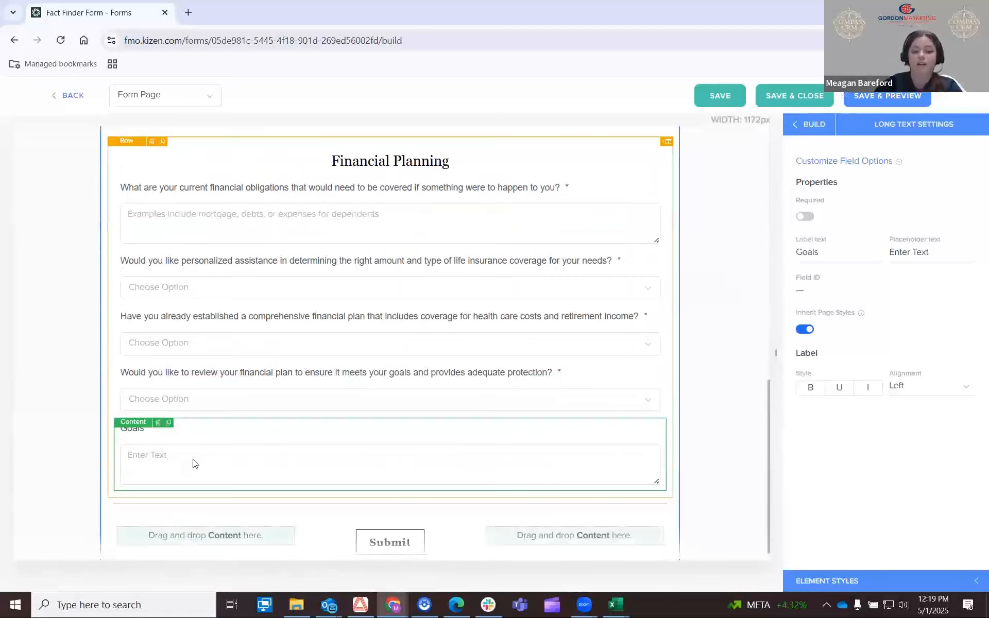
Delete the Goals field from the Financial Planning section.
click(220, 460)
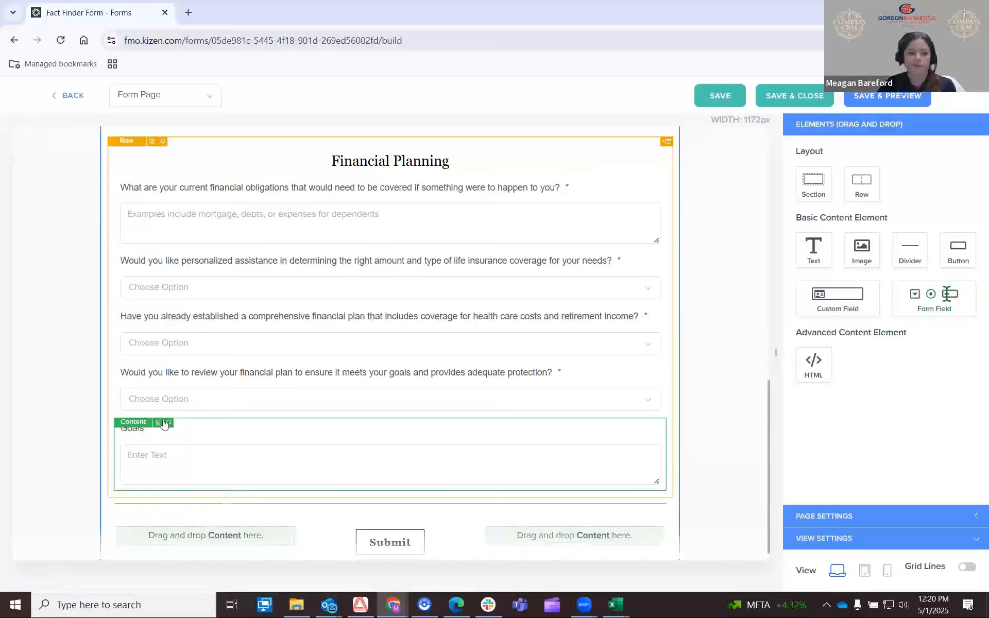
click(159, 428)
click(566, 362)
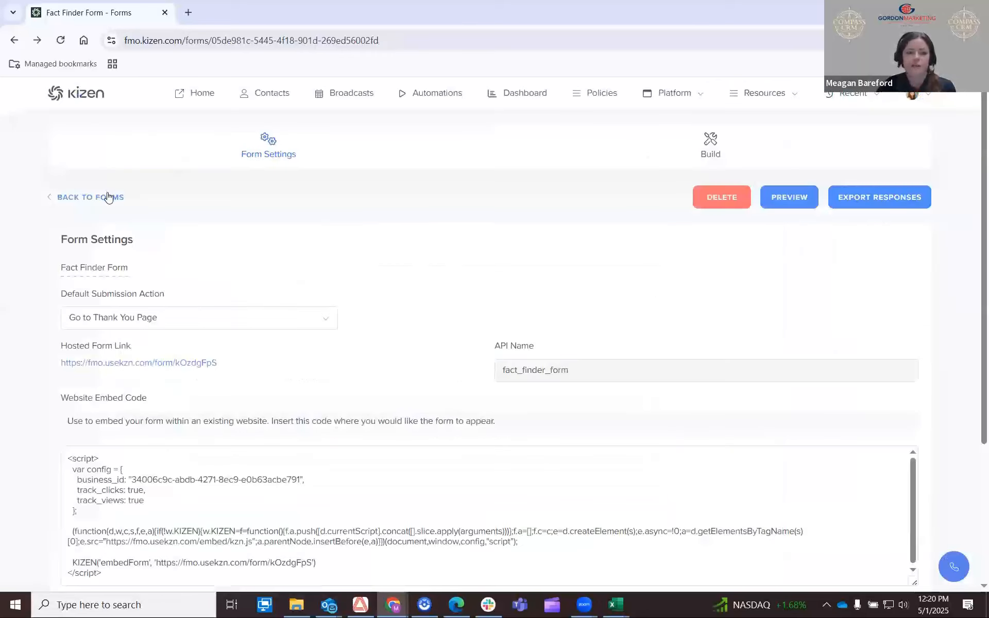
Return to the forms list and open the Life Insurance Edu Interest Form in the form builder.
click(107, 196)
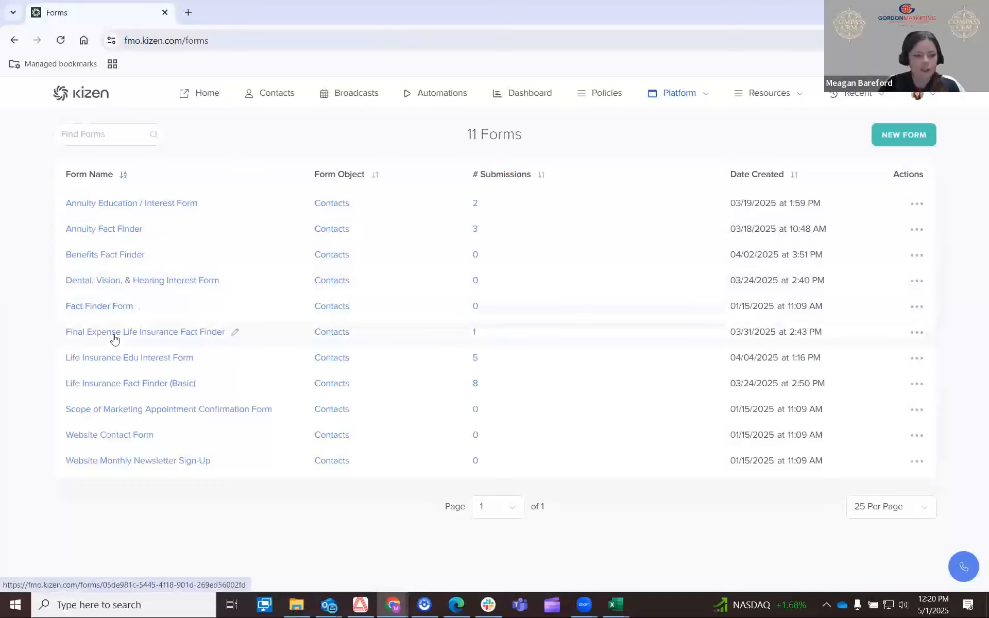
click(121, 363)
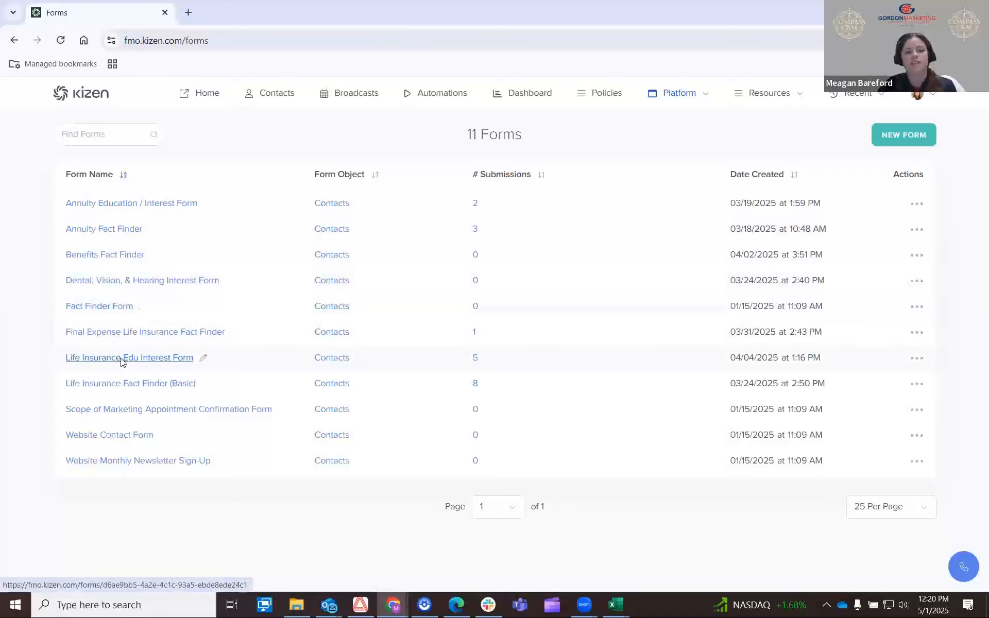
click(602, 155)
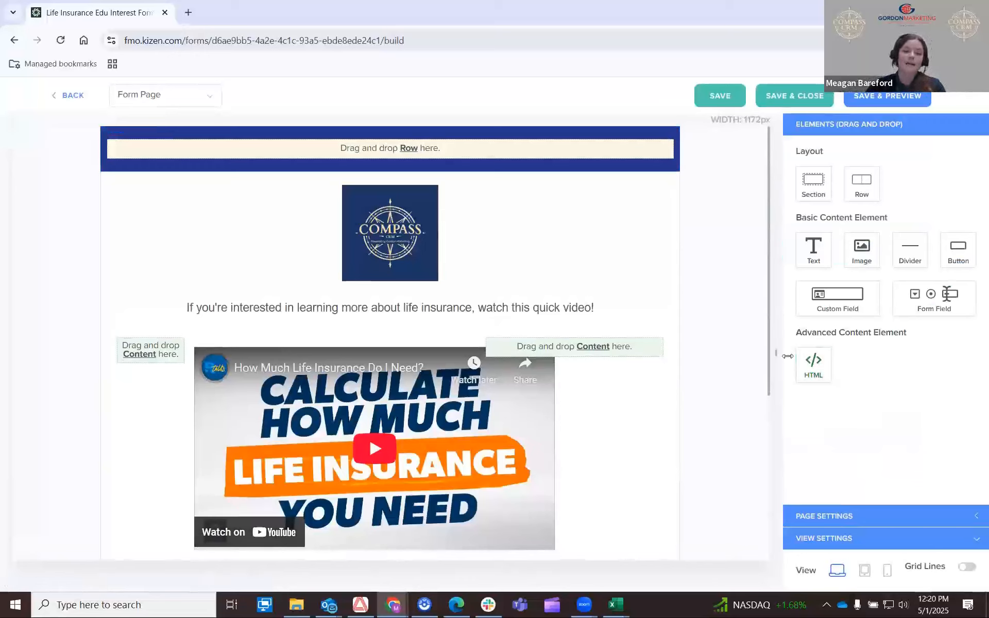
Review the form's video and contact fields, and insert a 3 Columns (gutters) row between the introductory text and the video.
scroll(603, 347, down, 3)
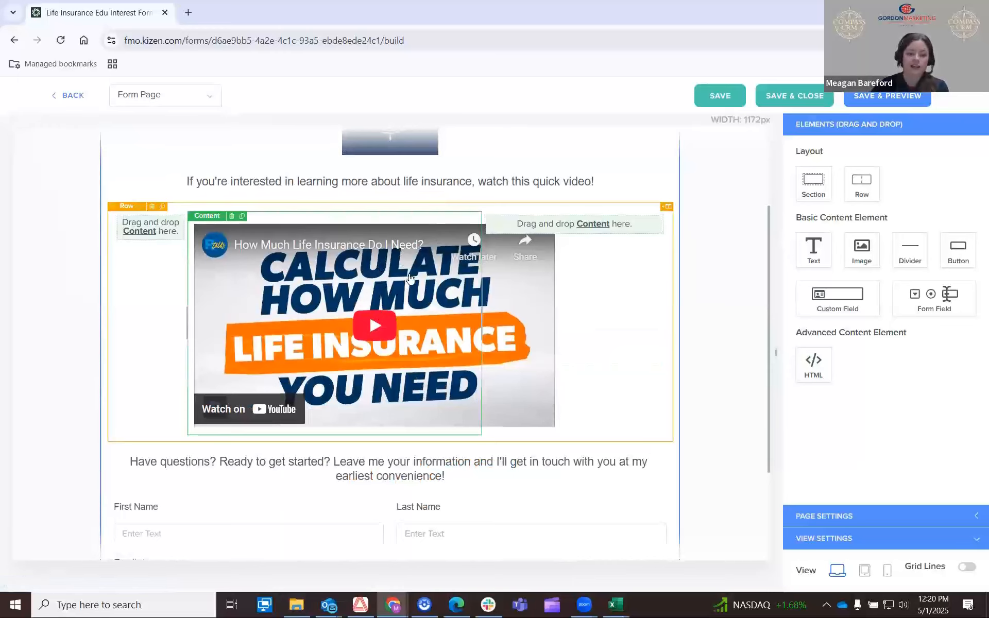
scroll(412, 309, down, 3)
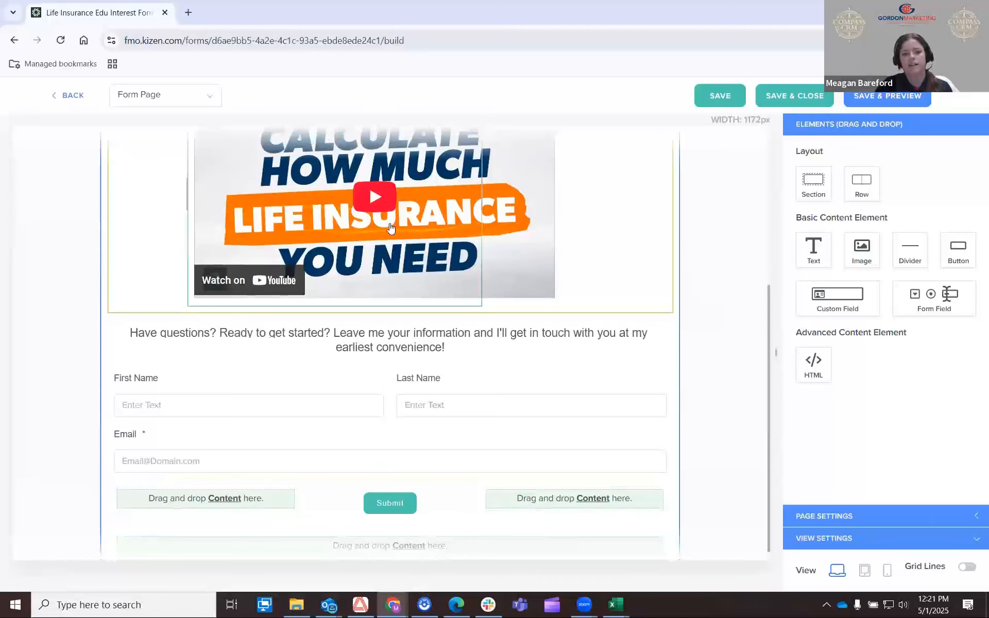
scroll(682, 258, up, 1)
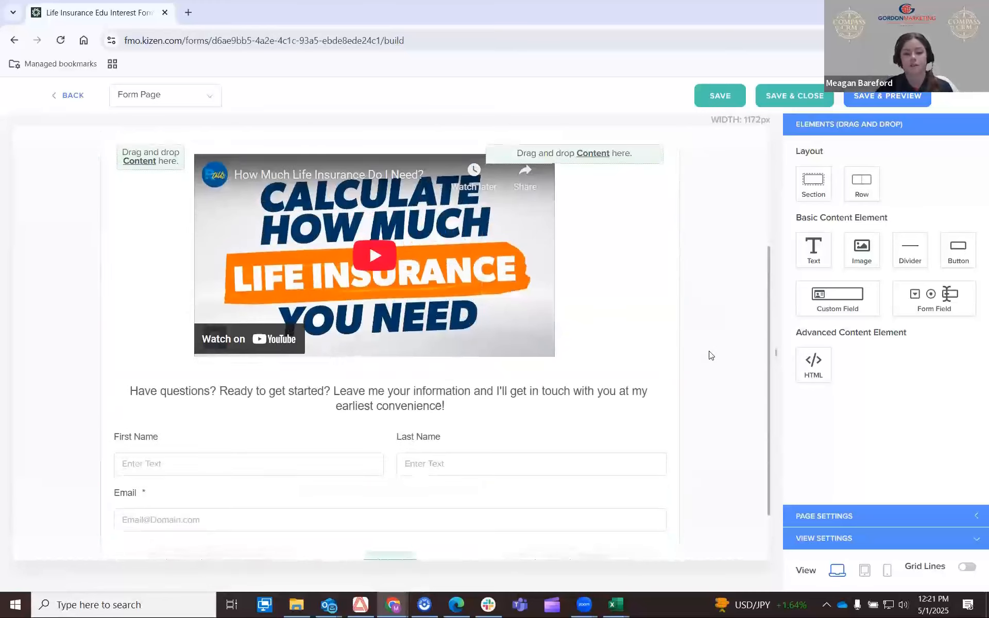
scroll(716, 381, up, 2)
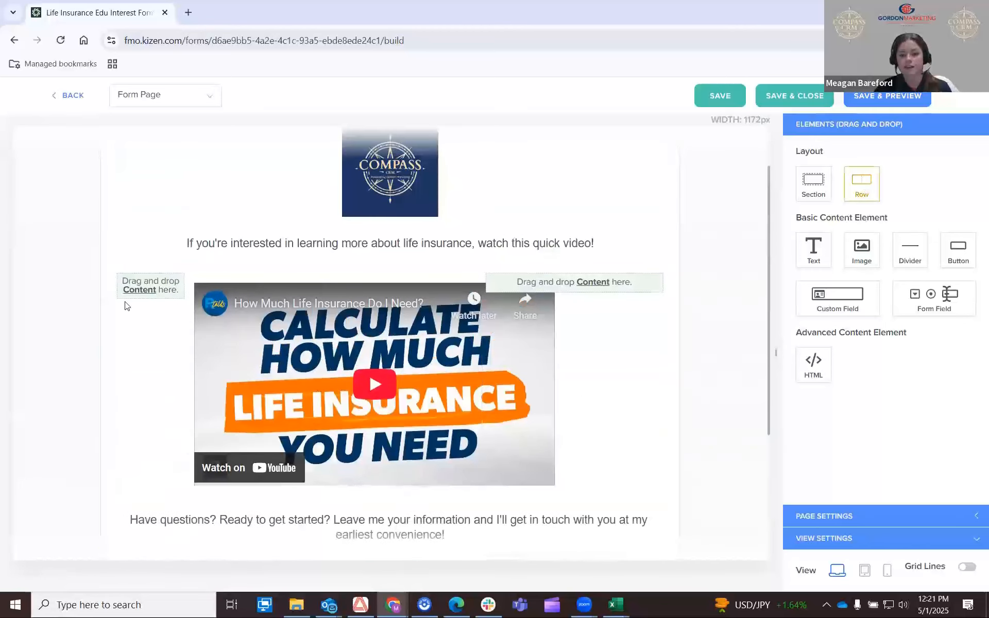
drag(869, 193, 403, 265)
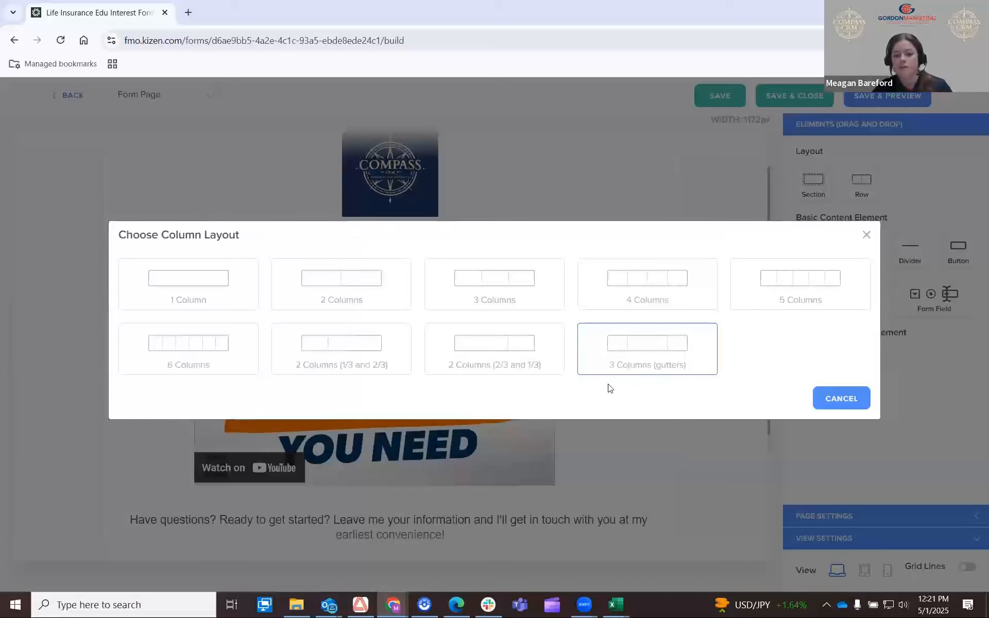
click(641, 366)
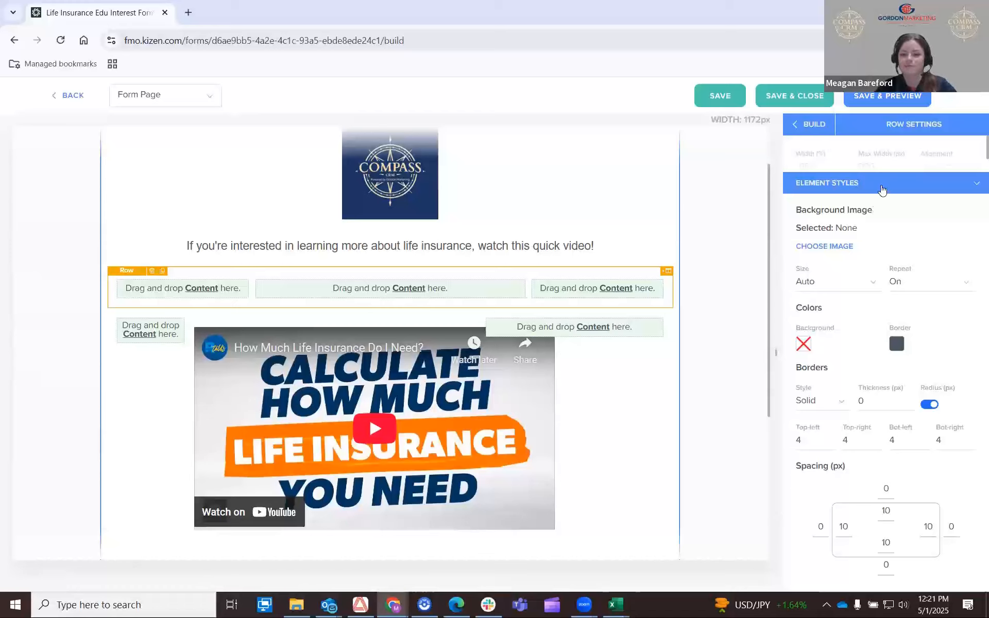
Add an HTML block to the middle column of the new row above the life insurance video.
click(807, 131)
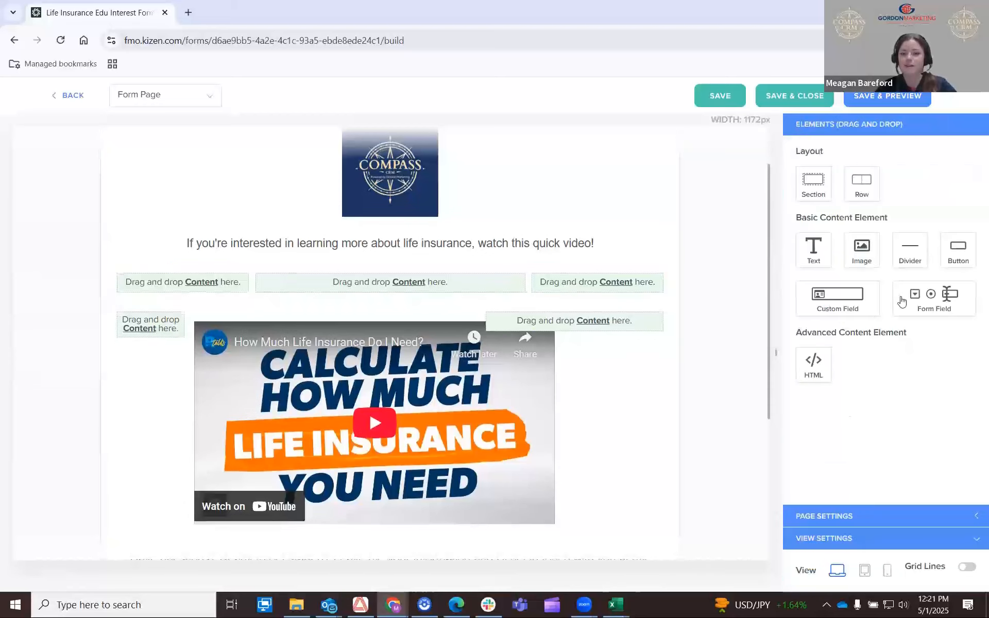
drag(829, 371, 394, 280)
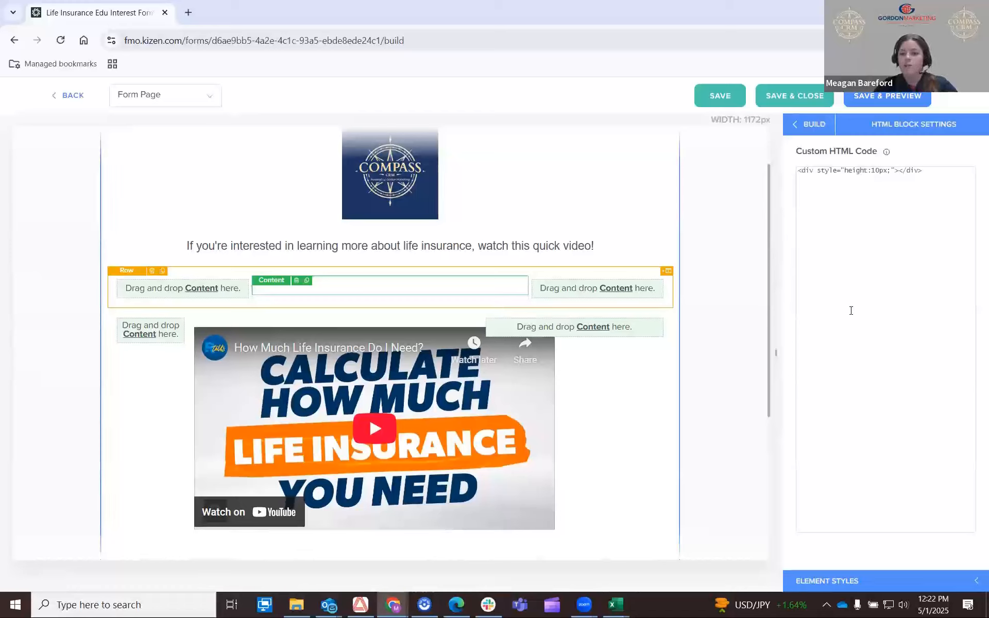
click(189, 14)
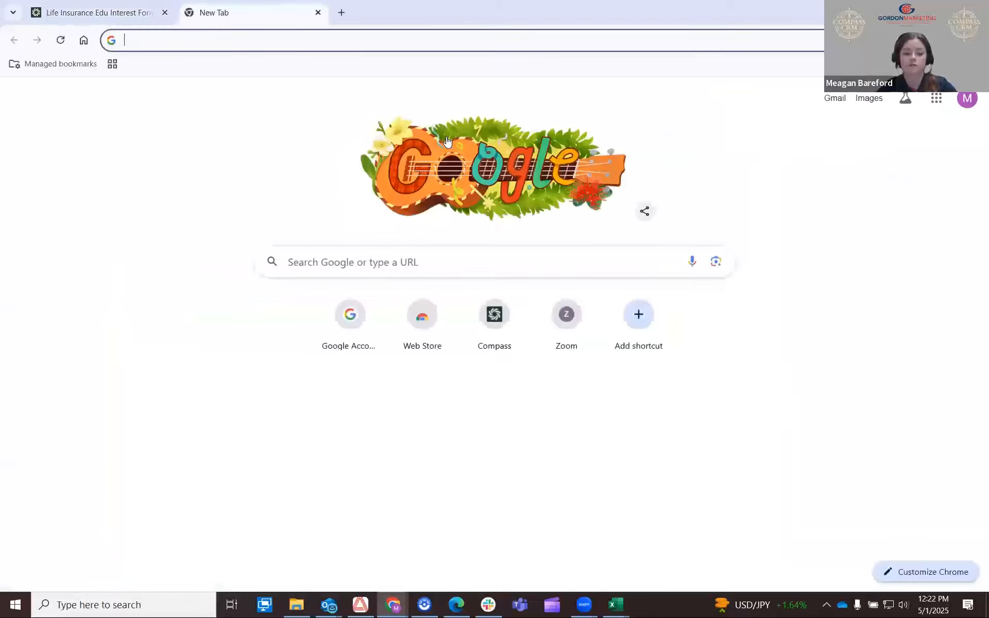
text(youtube)
key(Return)
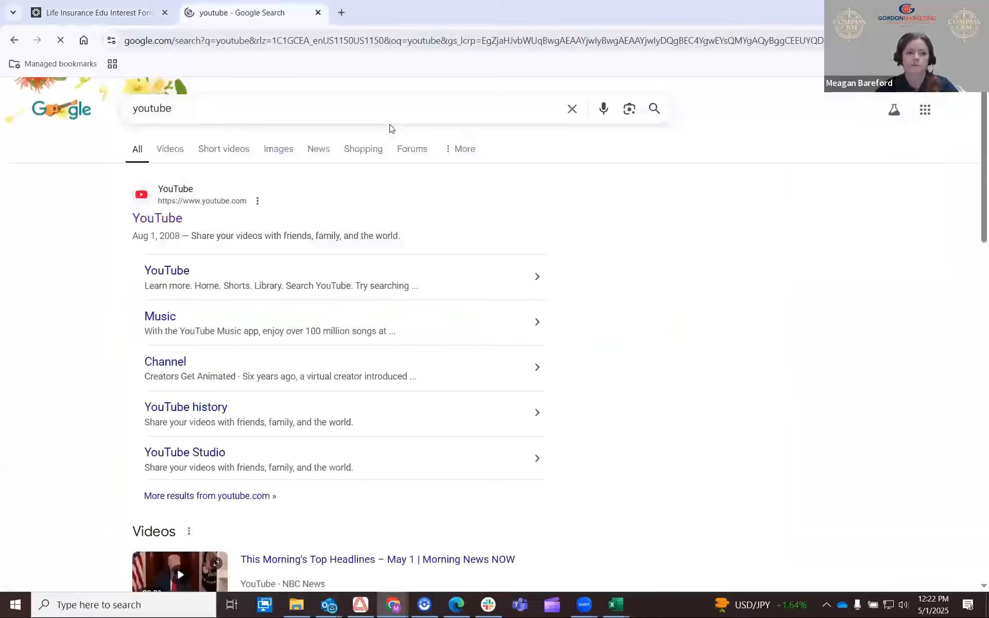
click(155, 219)
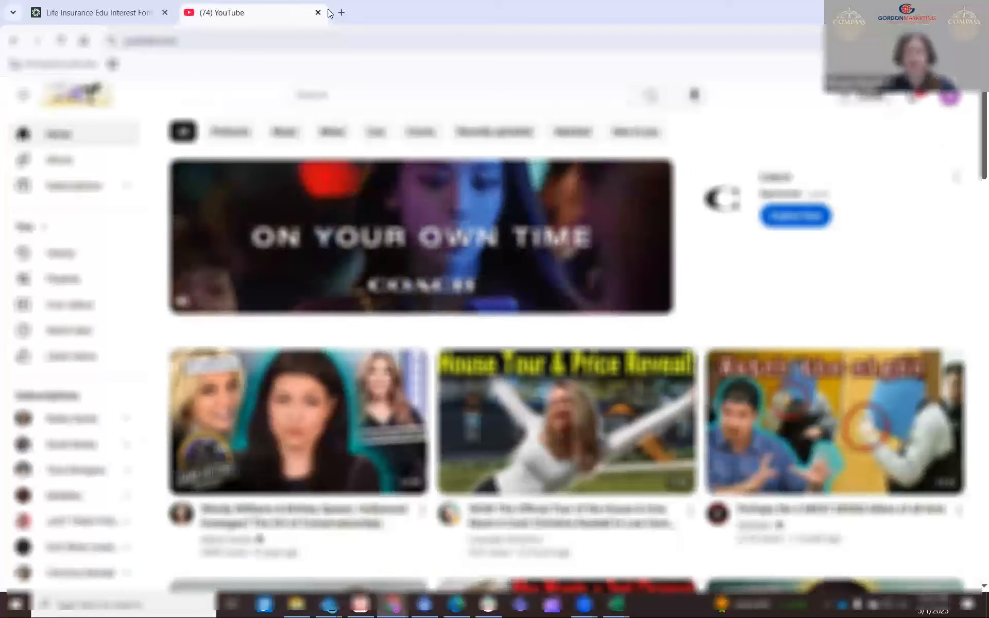
click(318, 12)
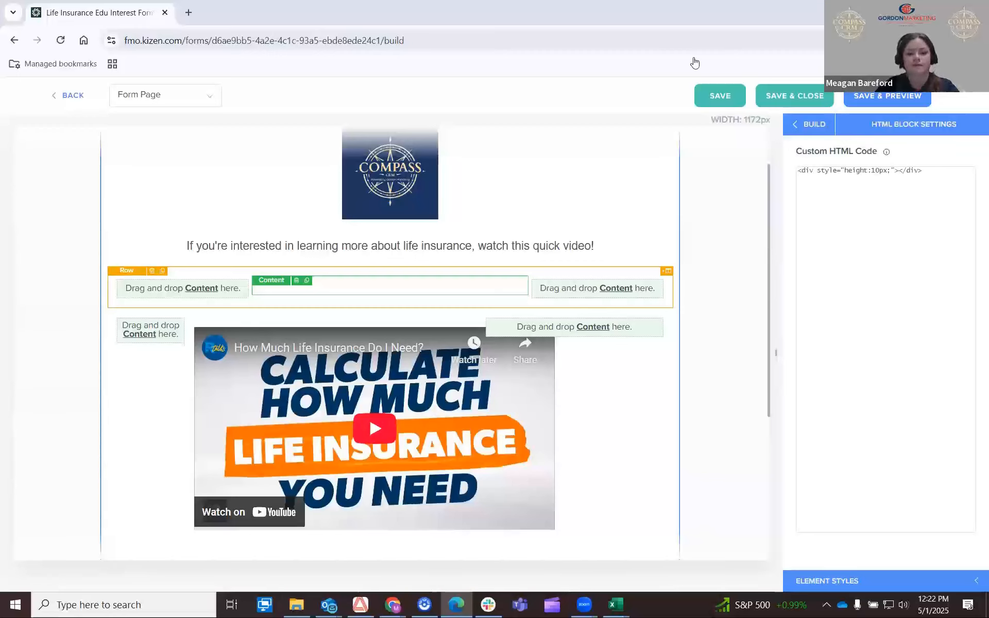
Switch to the YouTube page in the Edge browser and copy the embed code of the "Medicare Advantage 2026: Higher Payments Ahead!" video.
key(alt+Tab)
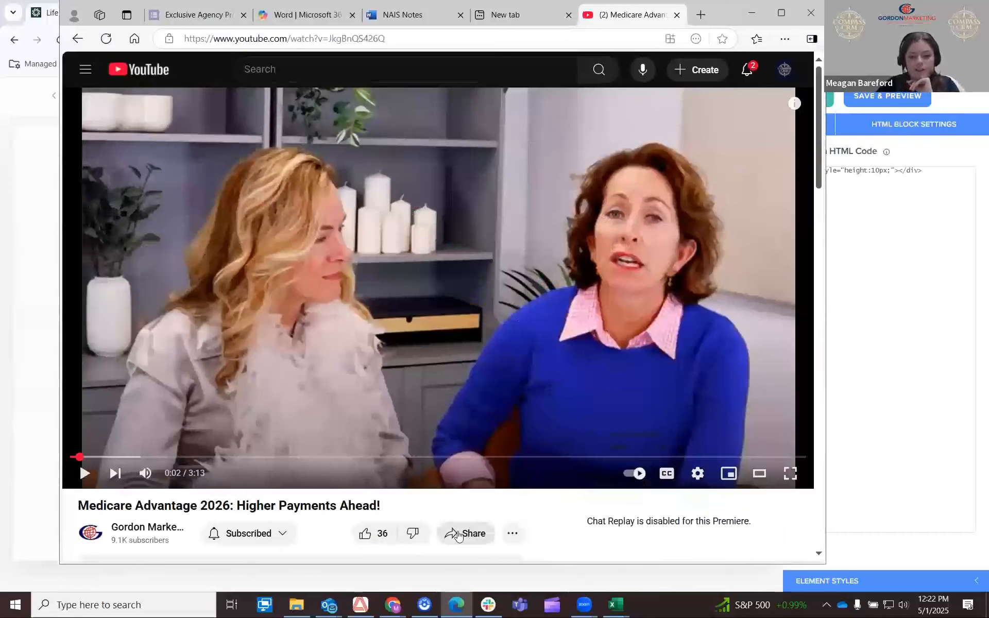
click(466, 534)
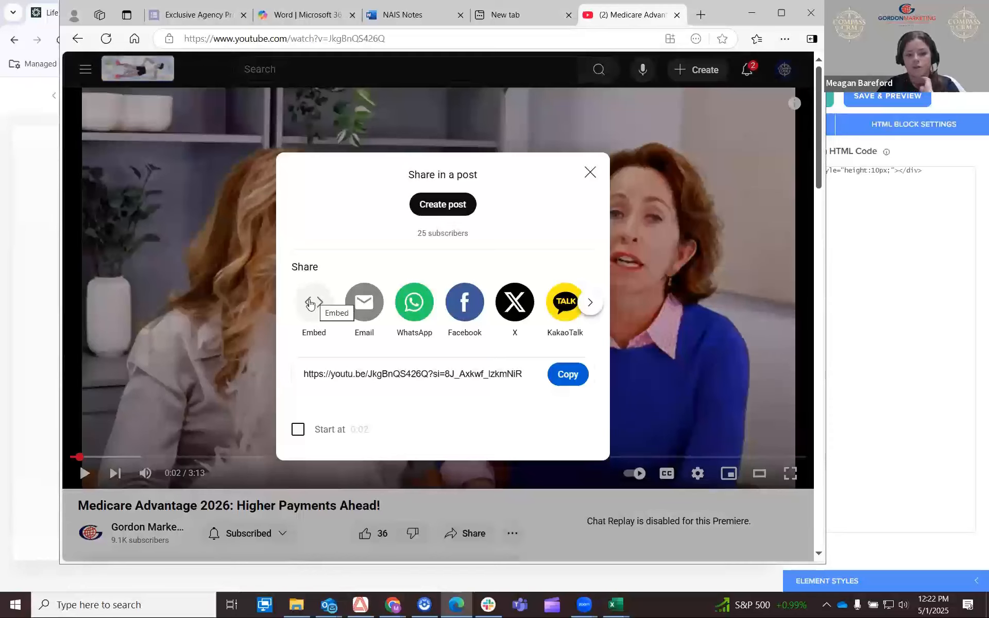
click(310, 304)
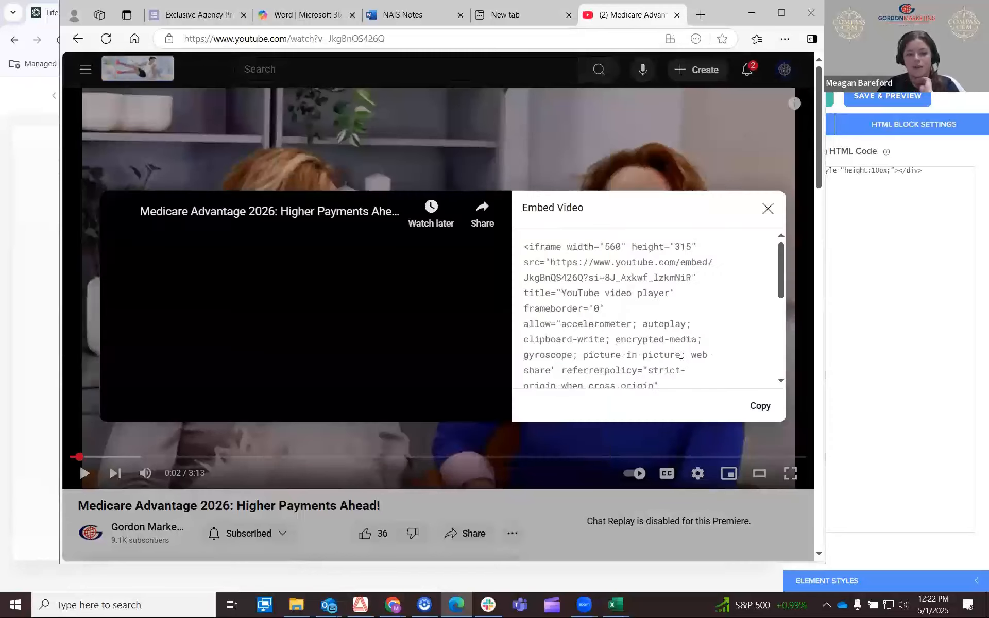
click(760, 407)
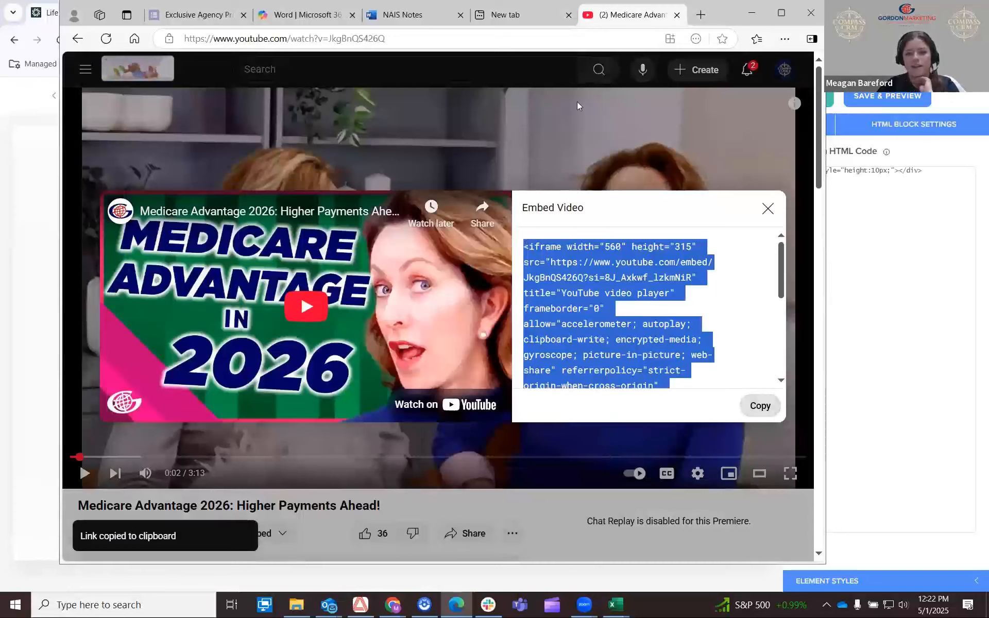
Paste the copied embed code after the existing div in the form's HTML block and widen the middle column leftward to centre the video.
click(902, 294)
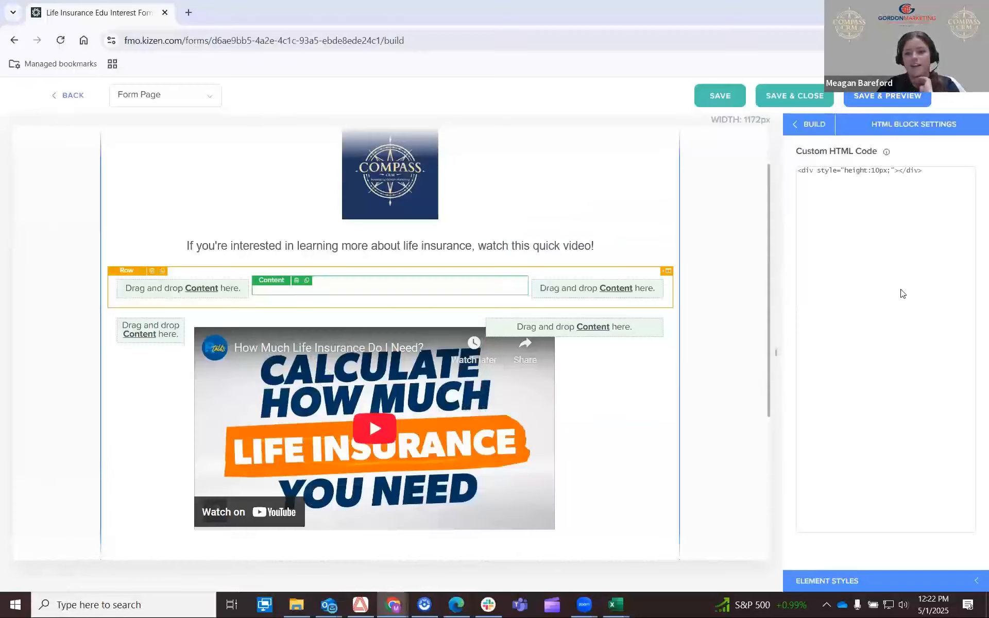
click(882, 196)
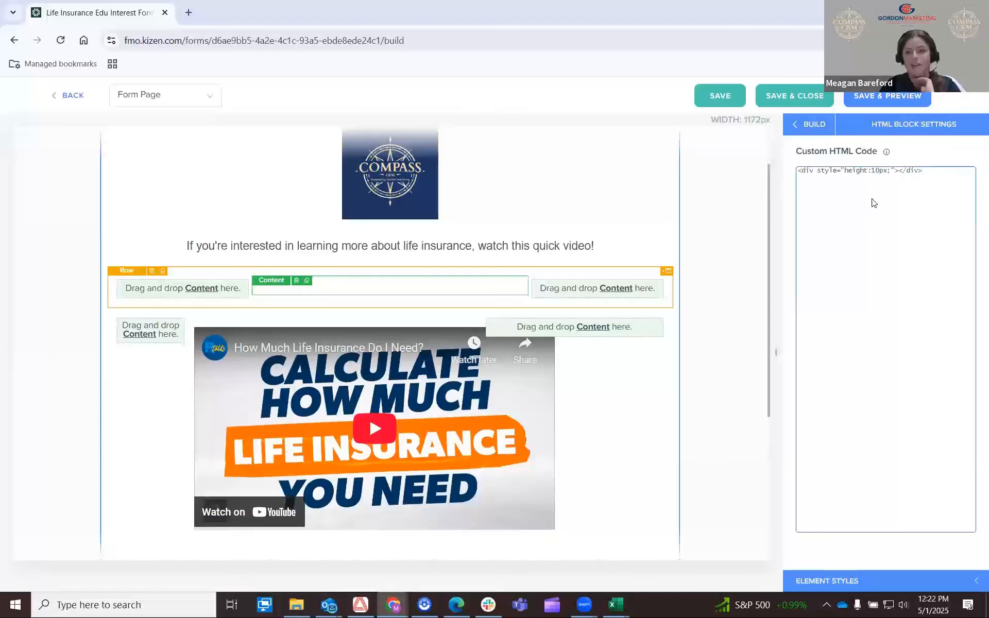
key(ctrl+v)
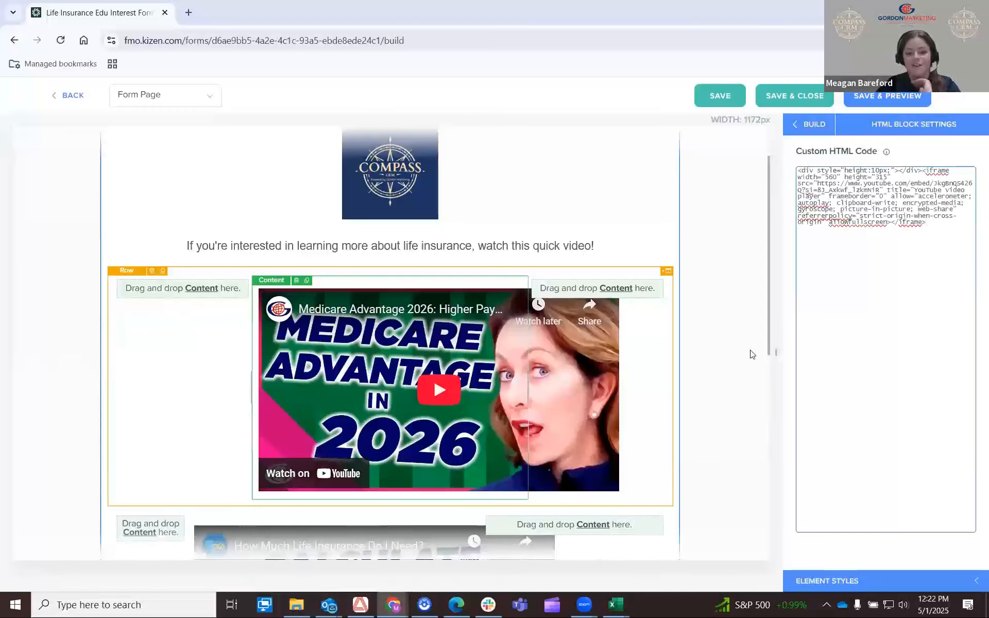
scroll(752, 354, down, 1)
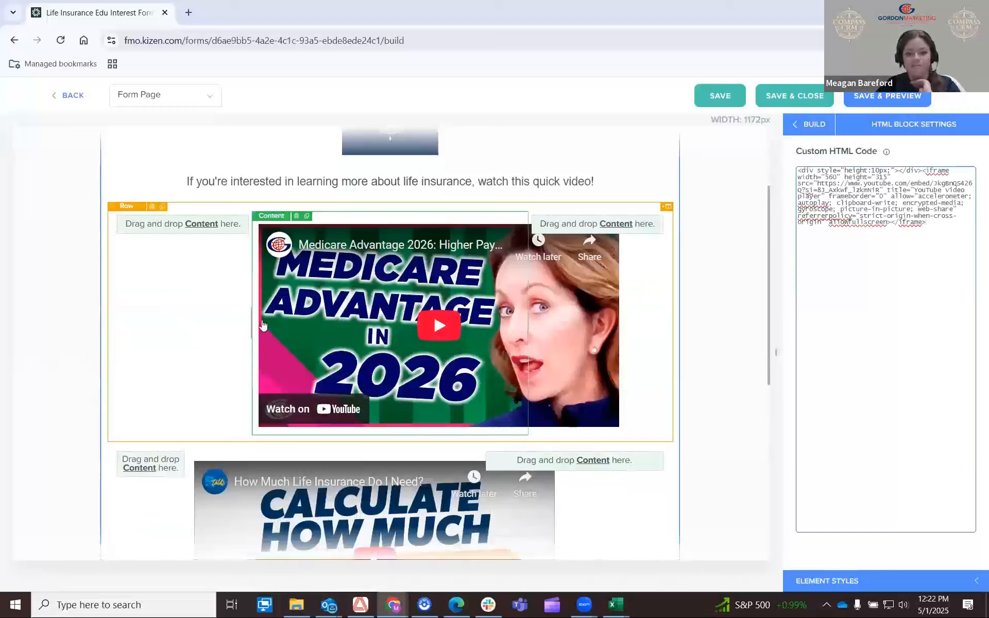
drag(251, 328, 215, 328)
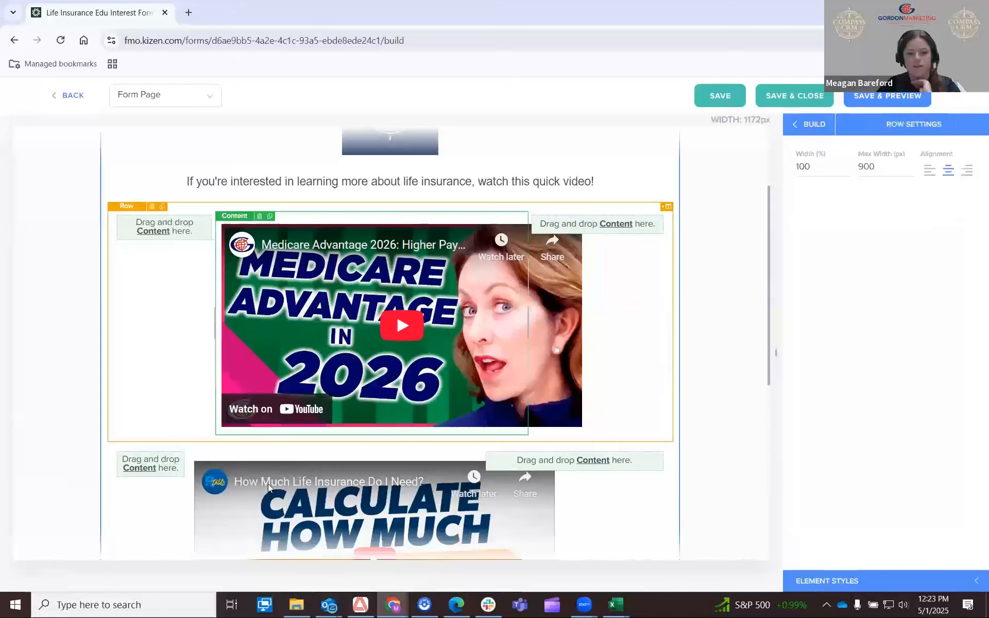
Save and close the form, preview it to check how the two videos line up, and go back to the builder.
click(799, 98)
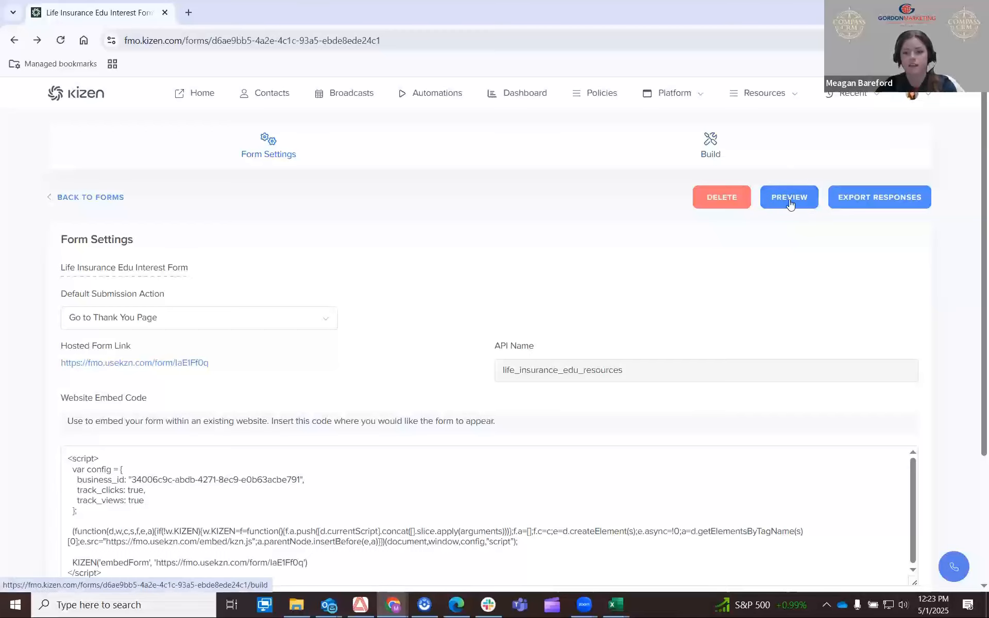
click(790, 200)
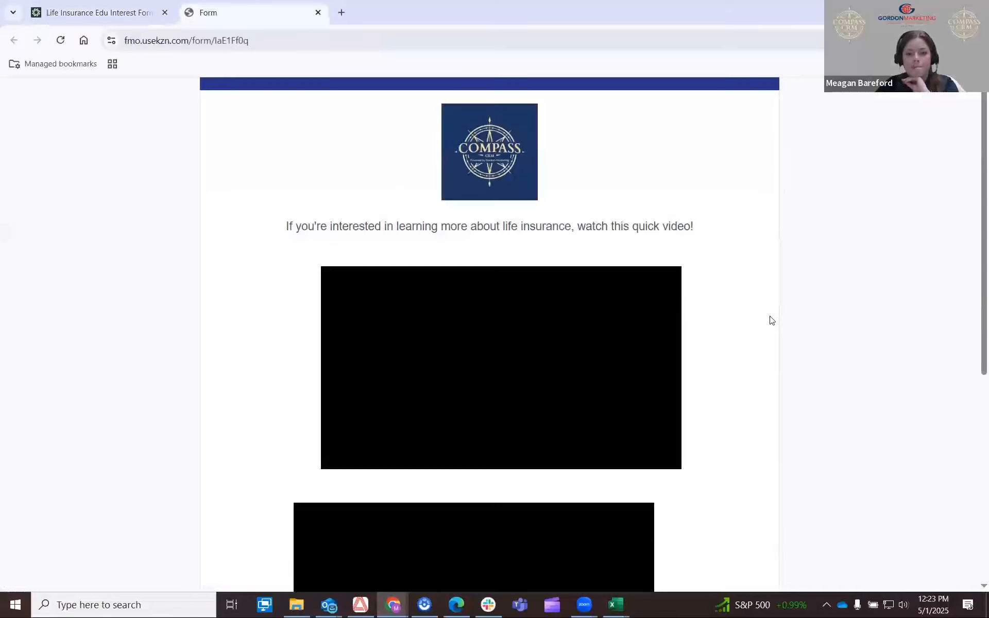
scroll(768, 322, down, 6)
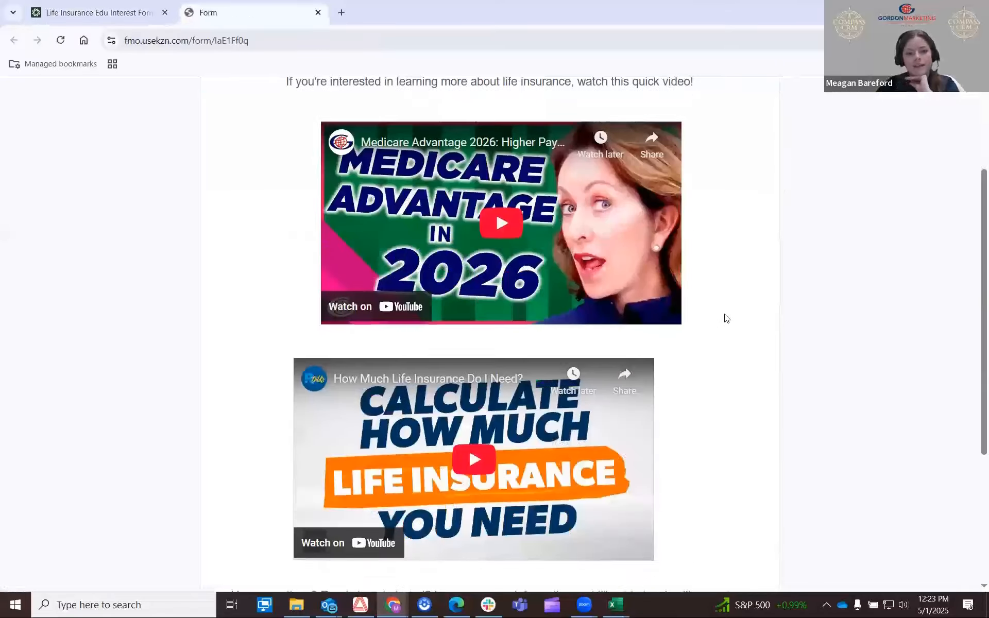
scroll(788, 328, up, 7)
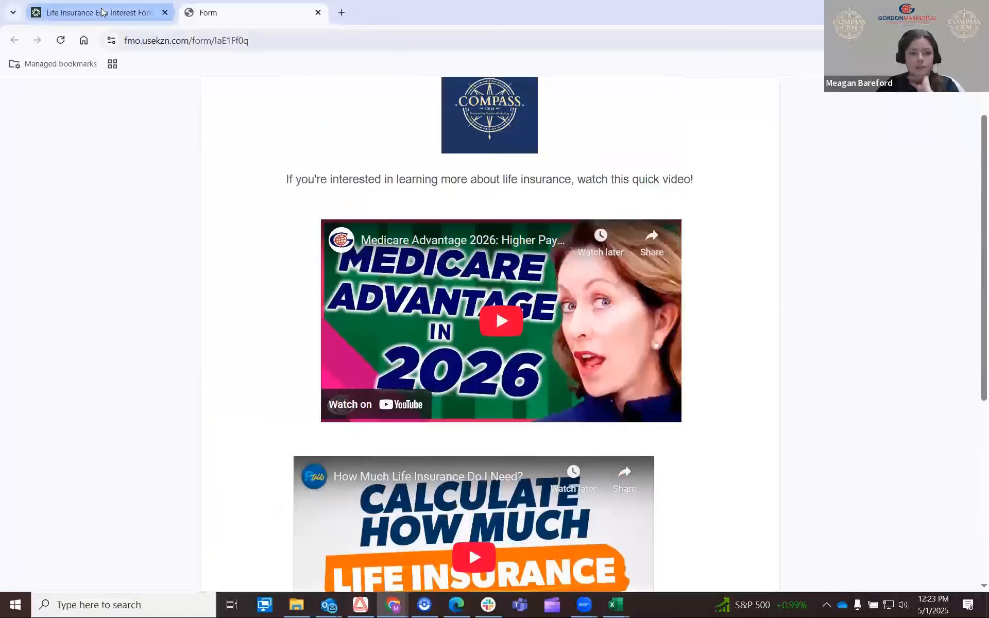
click(318, 12)
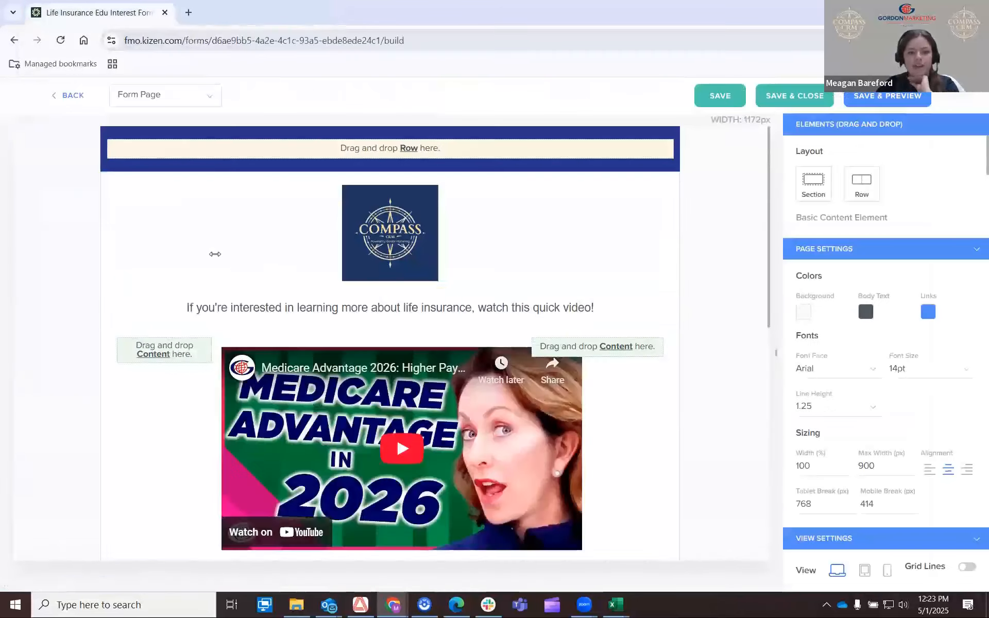
Adjust the left column widths of both video rows so the Medicare Advantage and life insurance videos line up and are centred.
scroll(215, 254, down, 3)
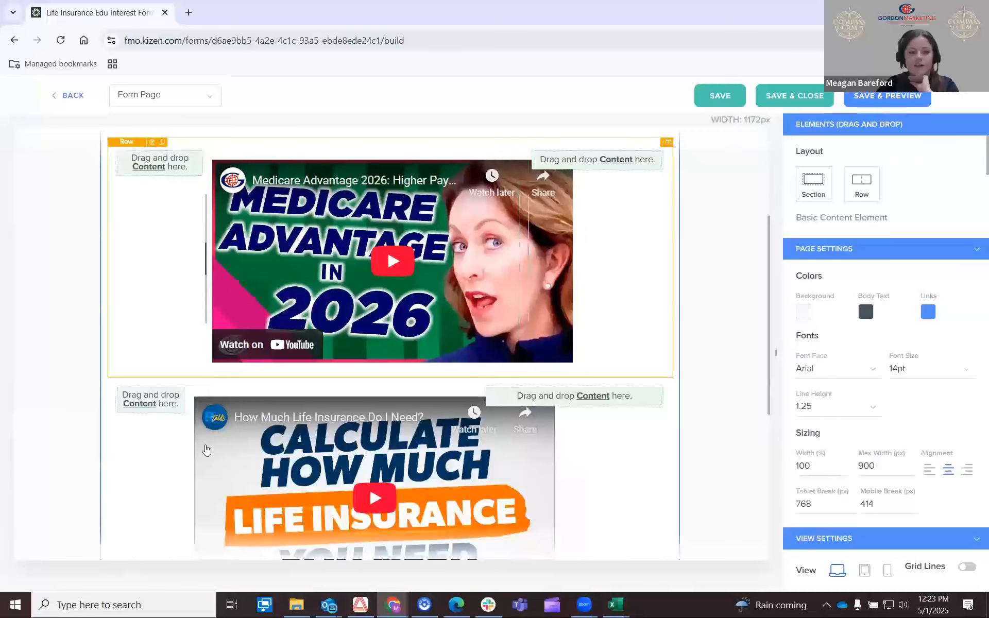
click(206, 448)
scroll(186, 391, down, 2)
mouse_move(188, 370)
mouse_down()
mouse_move(218, 364)
mouse_move(192, 365)
mouse_up()
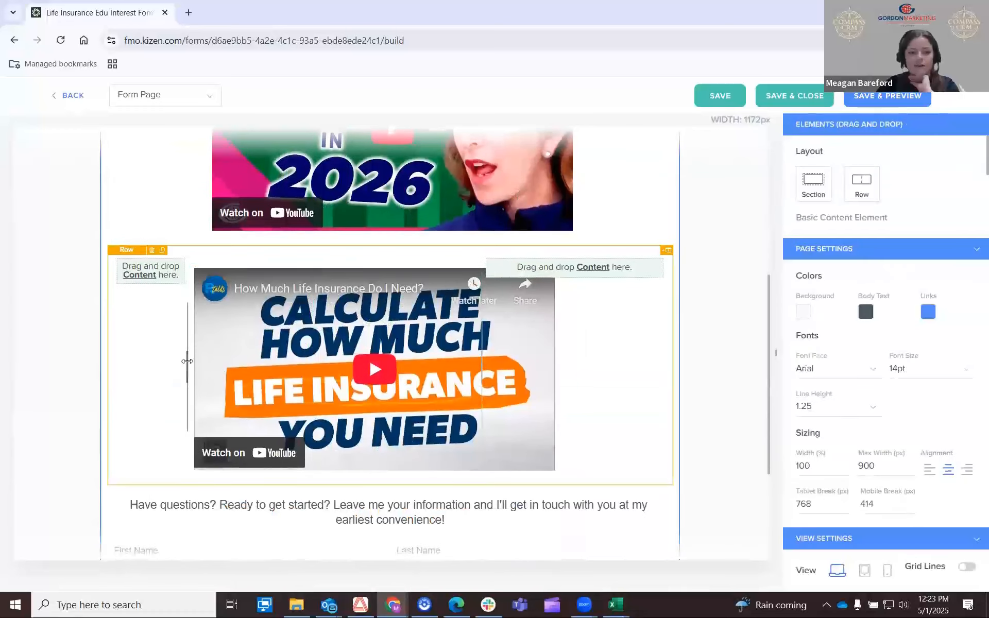
click(206, 365)
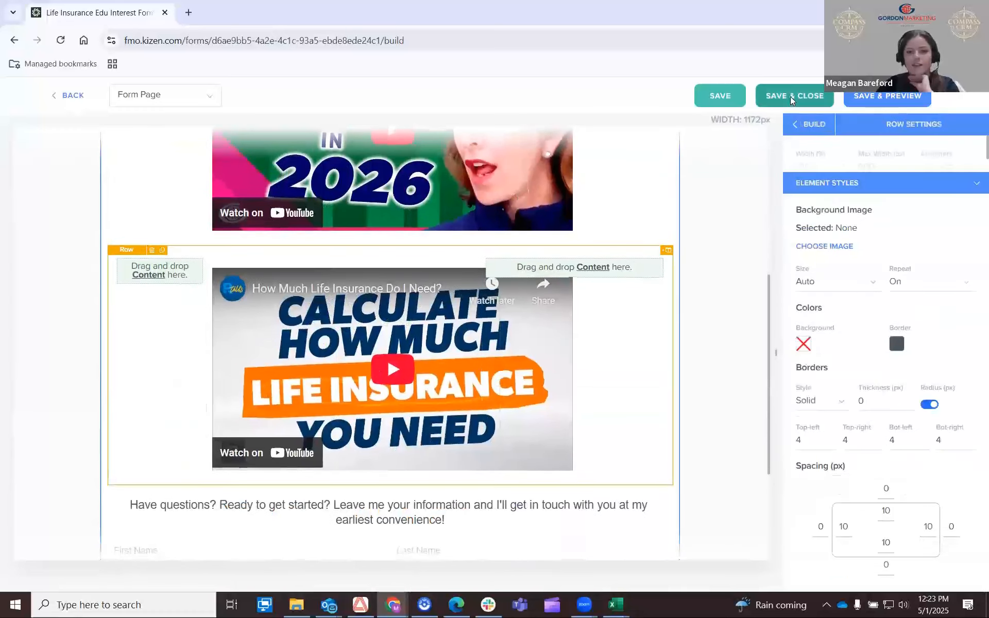
Save and close the form, preview it, and briefly test playback of the Medicare Advantage 2026 video.
click(790, 97)
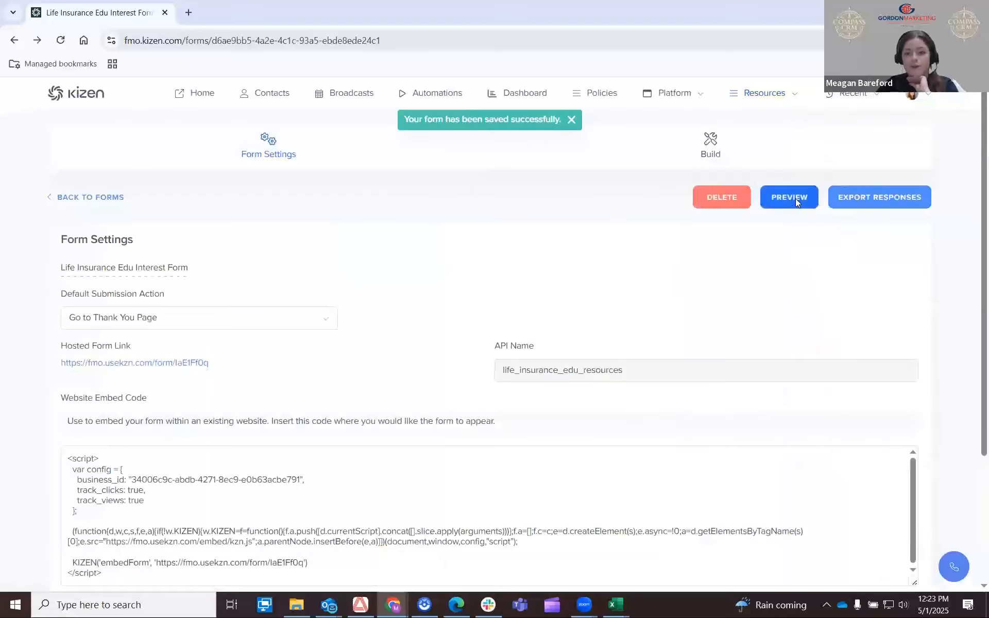
click(796, 199)
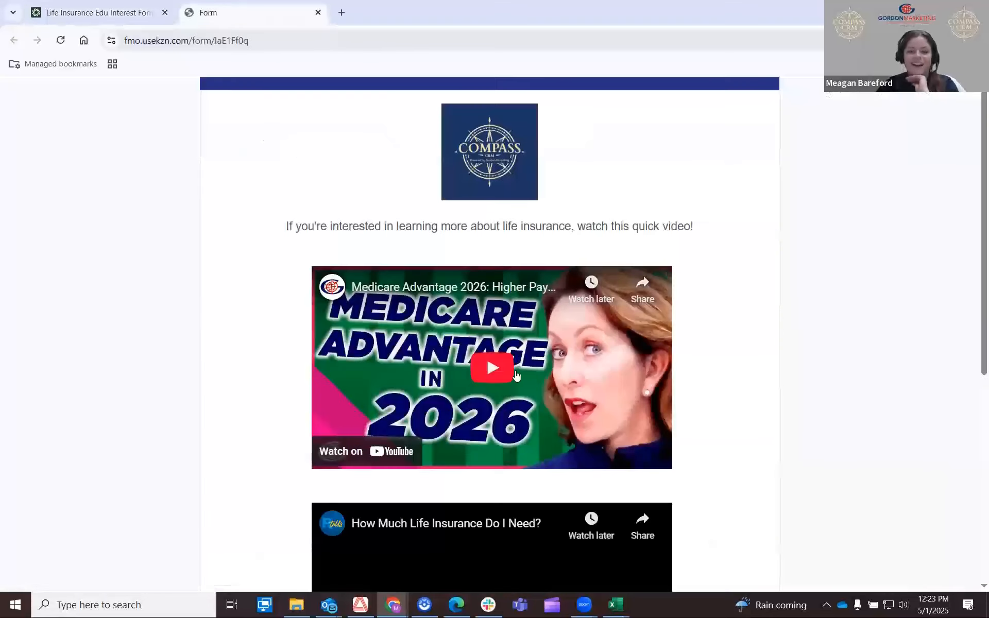
scroll(492, 370, down, 4)
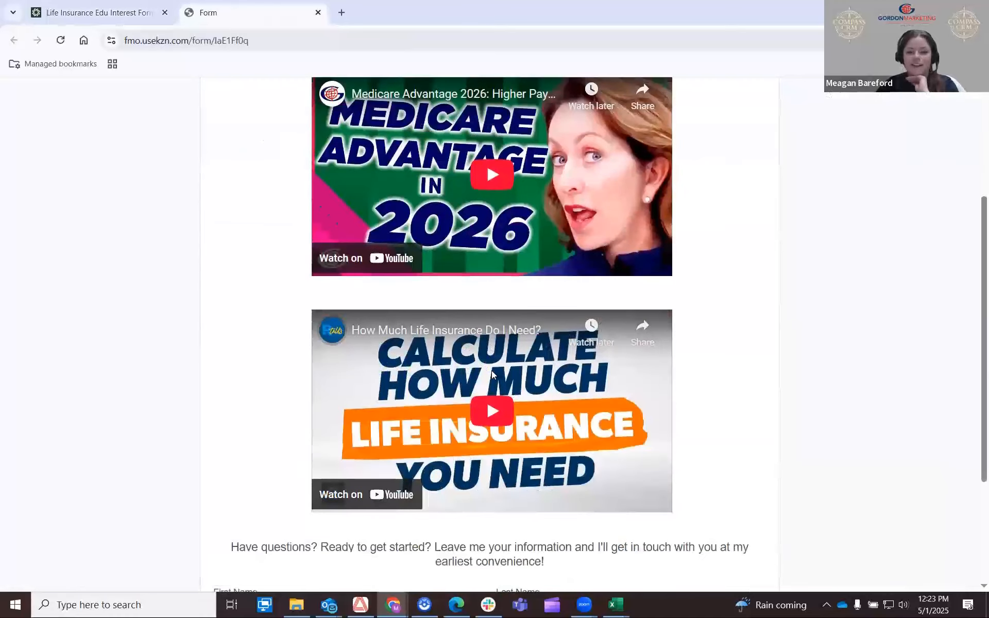
scroll(503, 307, up, 2)
click(503, 307)
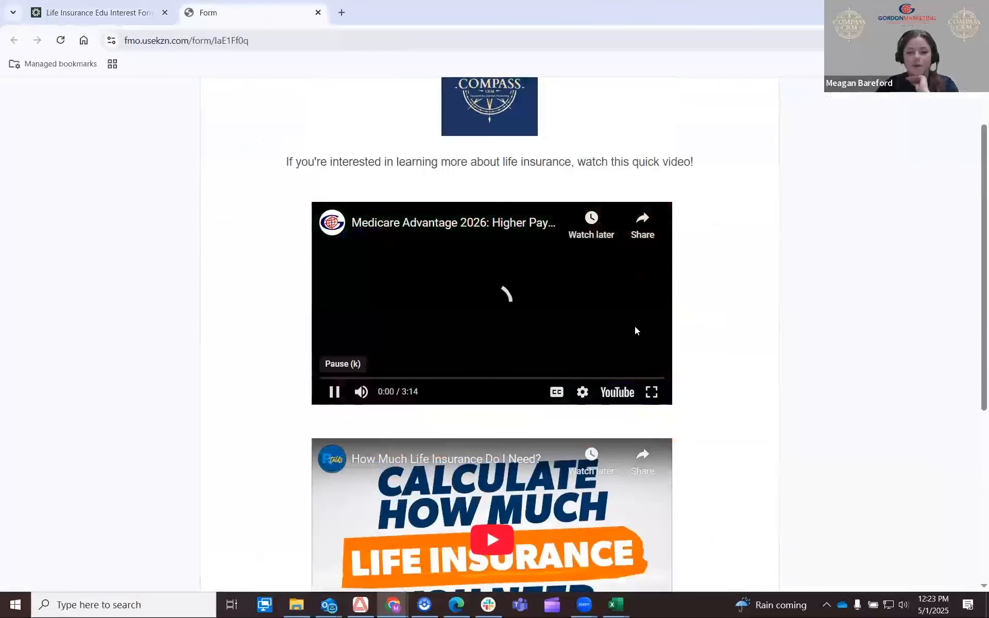
click(337, 391)
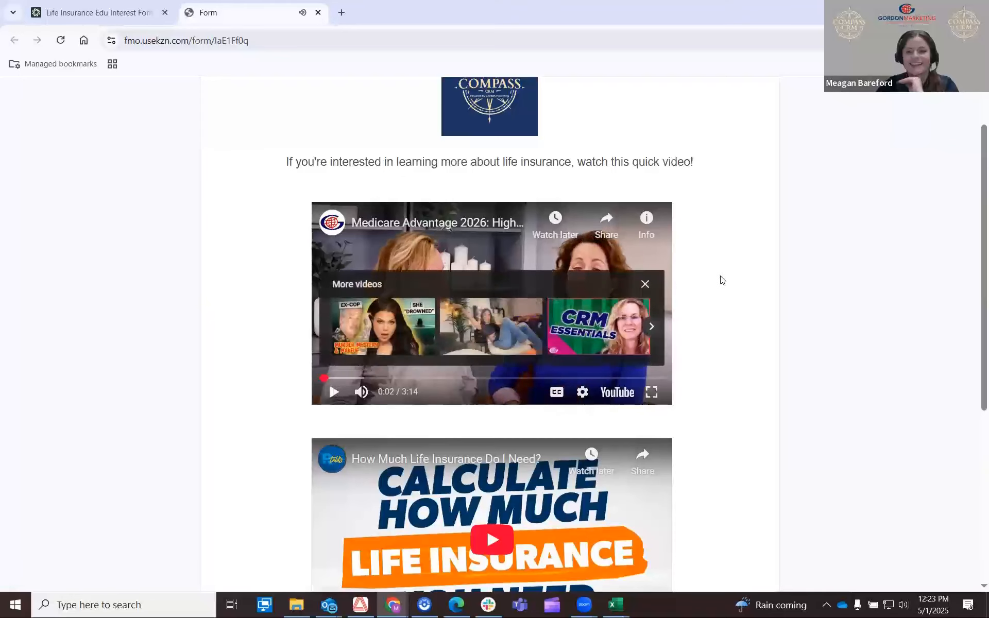
Examine the name and email fields and the submit option at the end of the previewed form, and close the preview.
scroll(744, 289, down, 5)
scroll(748, 294, down, 1)
click(353, 451)
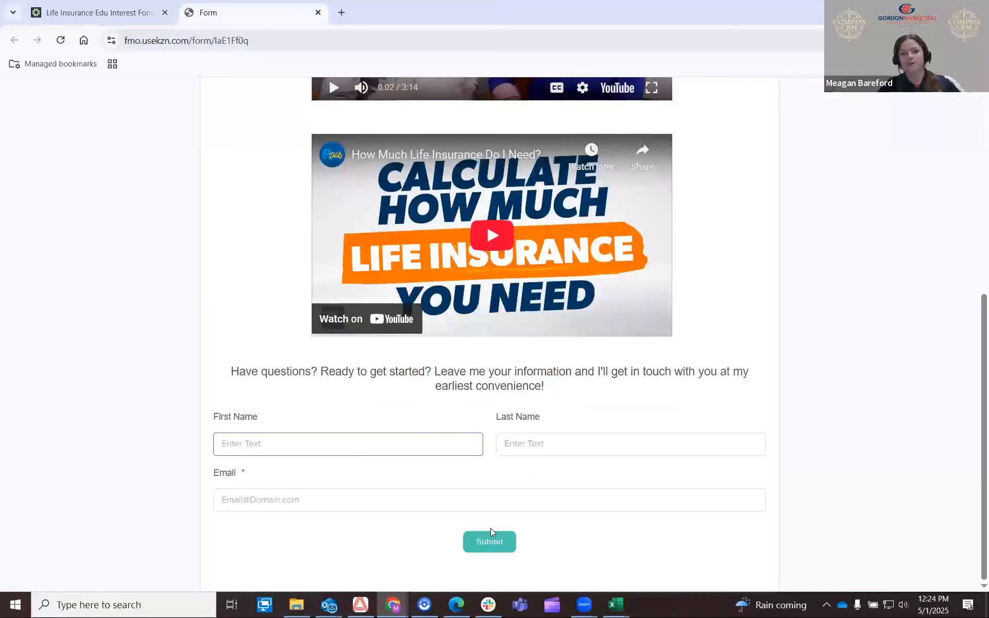
click(318, 12)
Reopen the form in the builder, delete the row holding the Medicare Advantage 2026 video, and save and close the form.
click(713, 146)
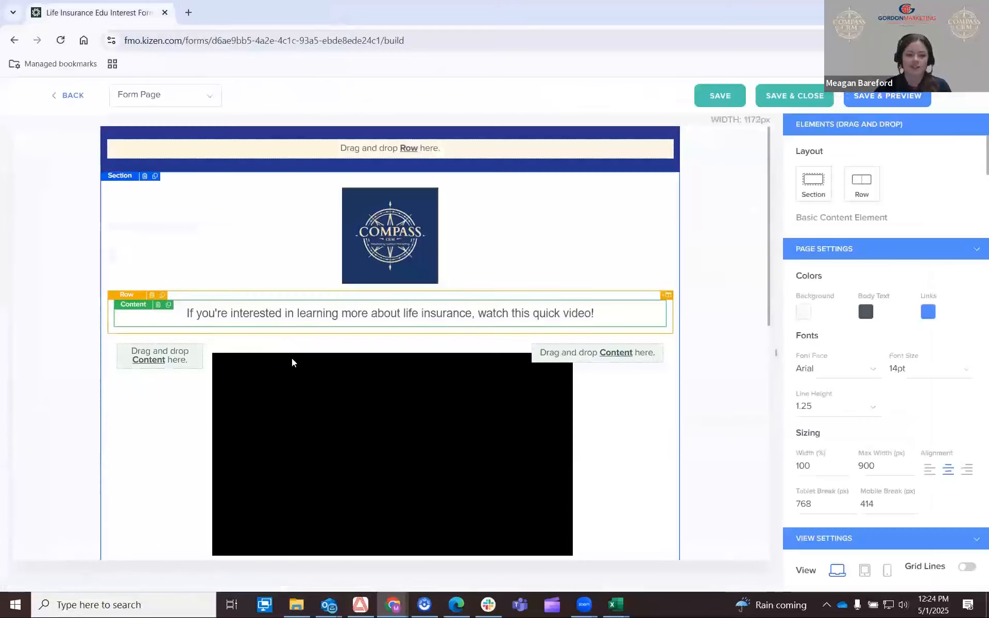
click(152, 335)
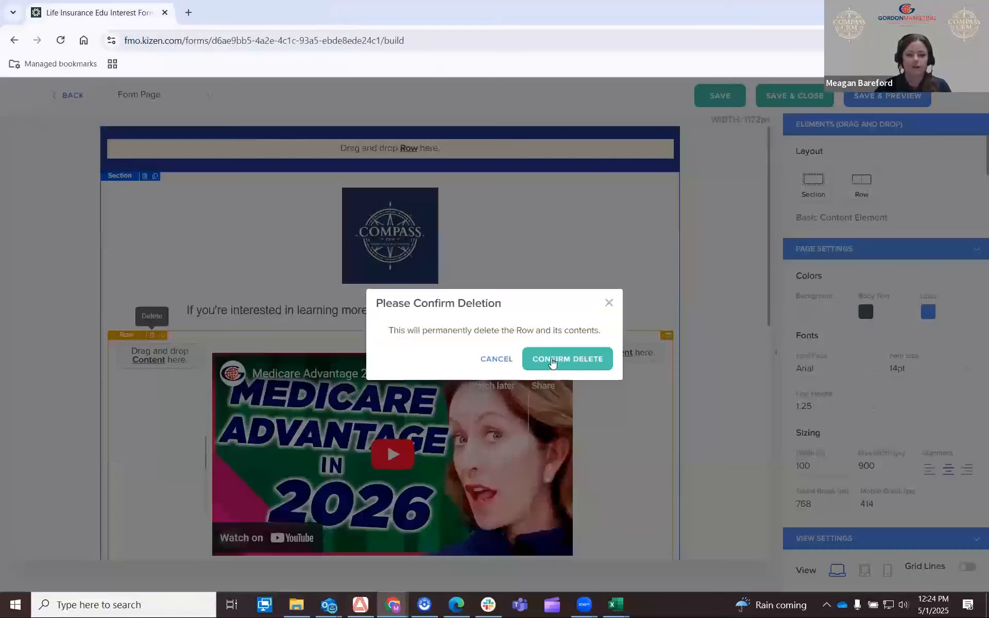
click(604, 359)
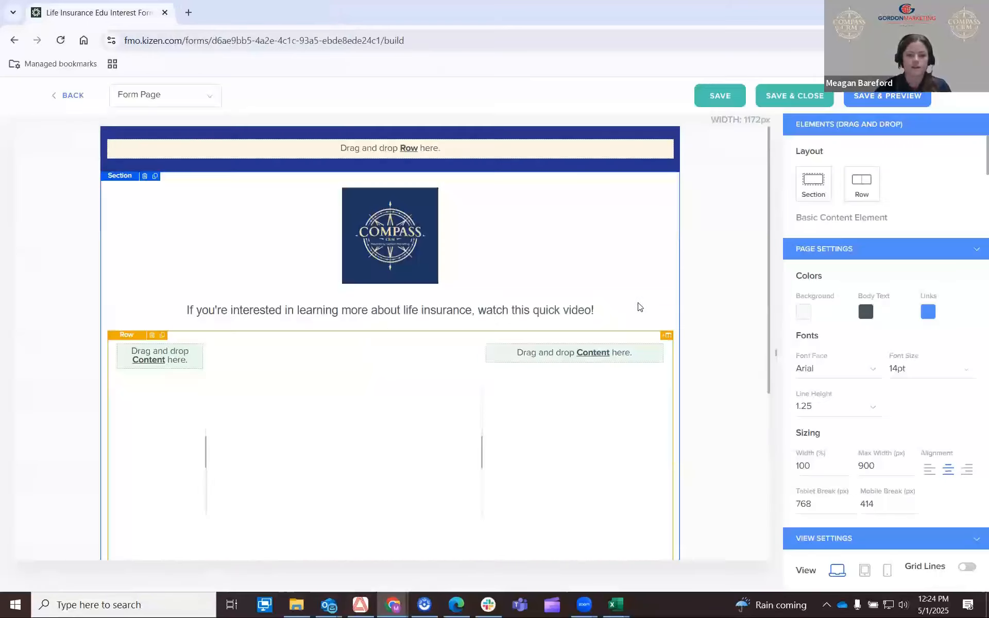
click(794, 94)
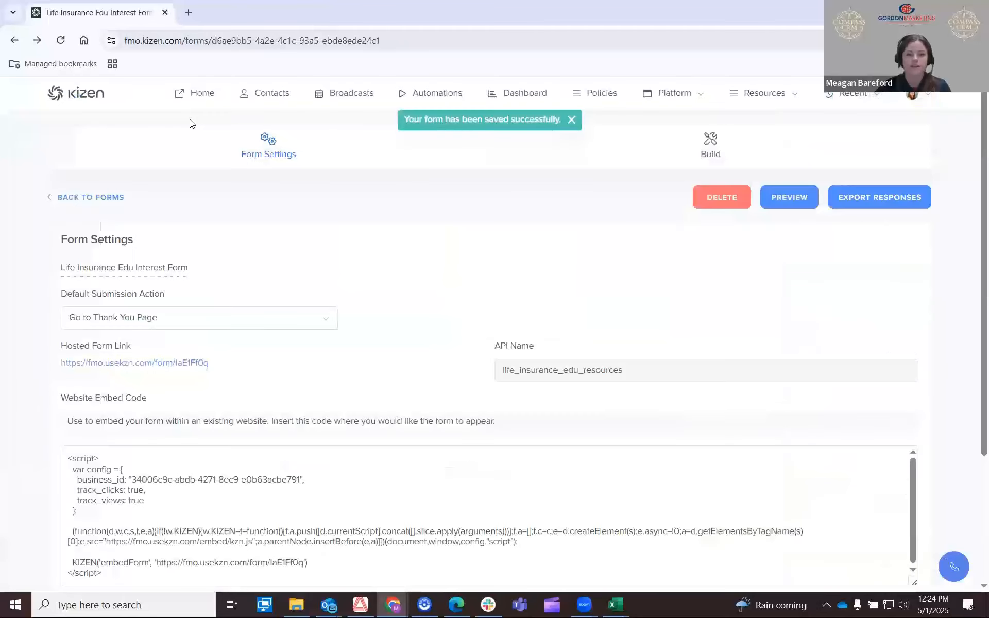
click(118, 198)
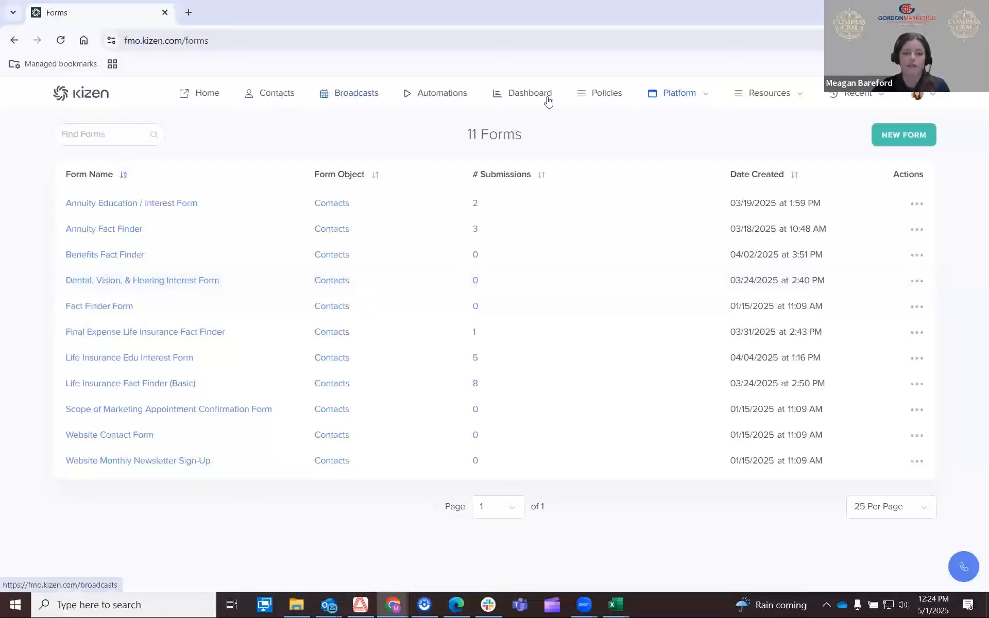
click(706, 98)
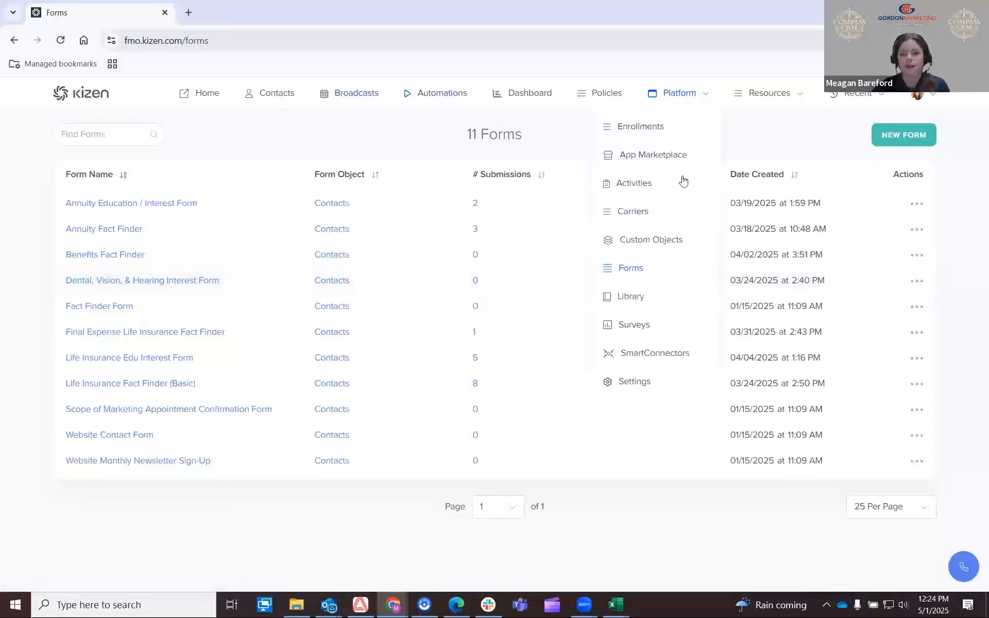
click(622, 297)
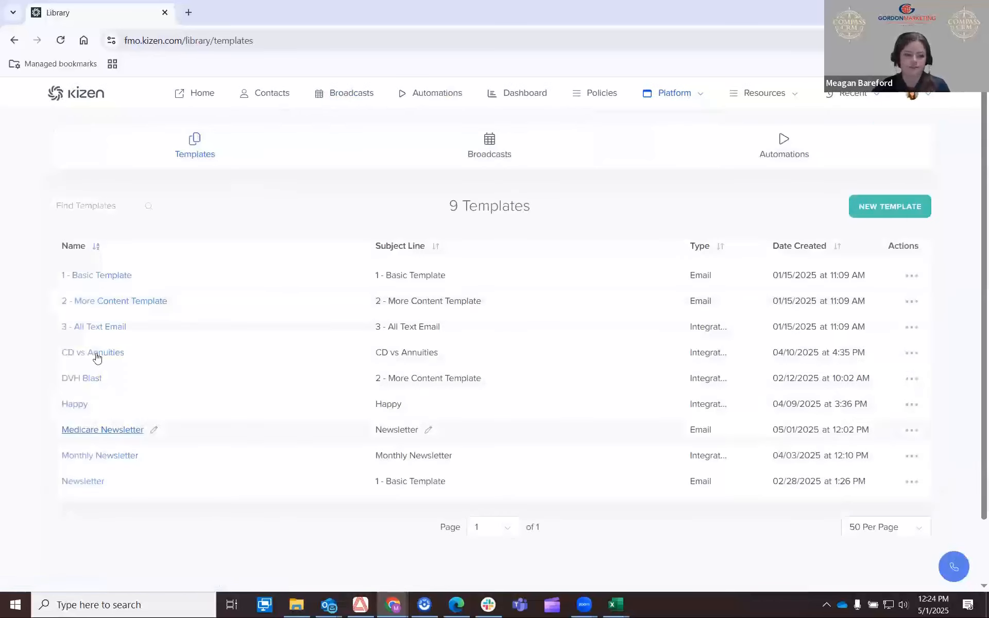
click(115, 432)
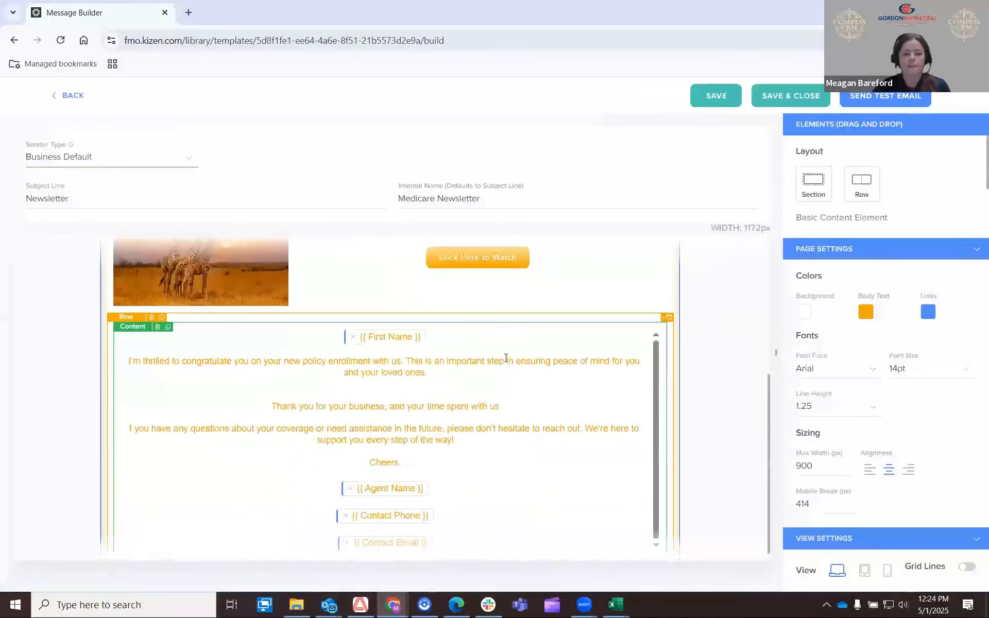
click(833, 251)
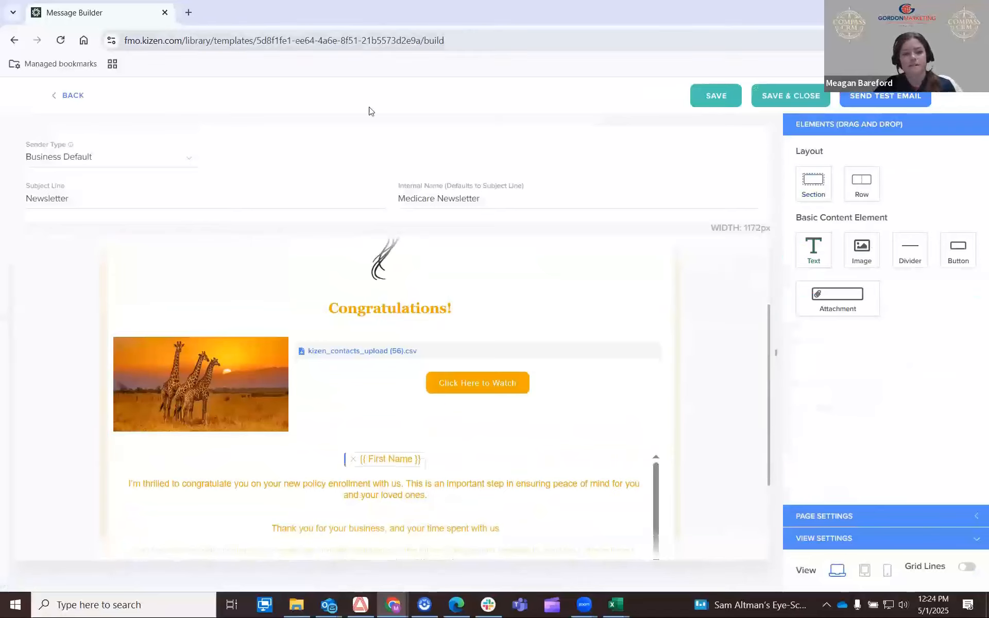
click(190, 13)
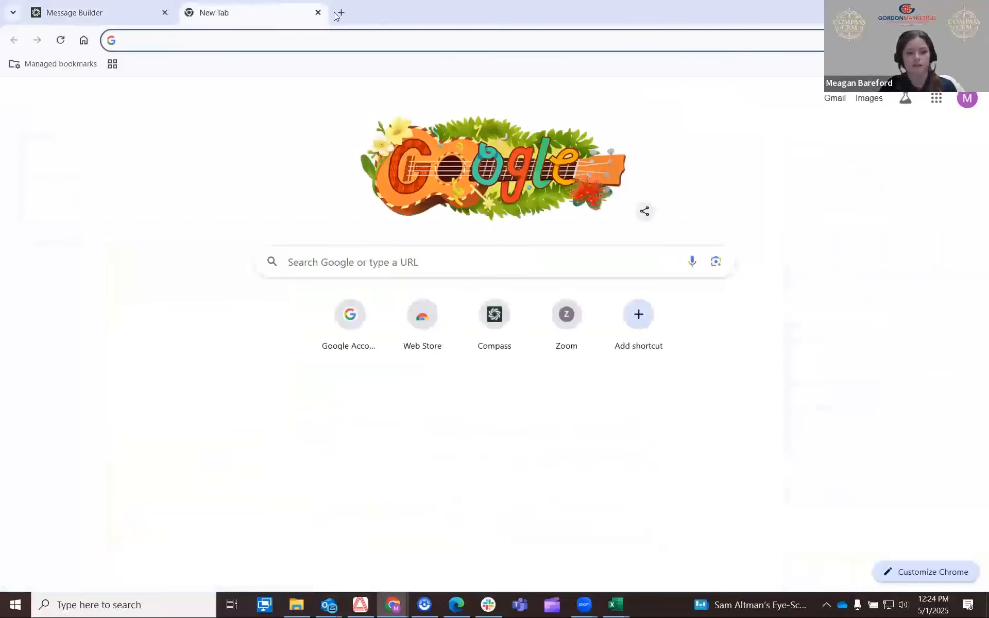
key(ctrl+v)
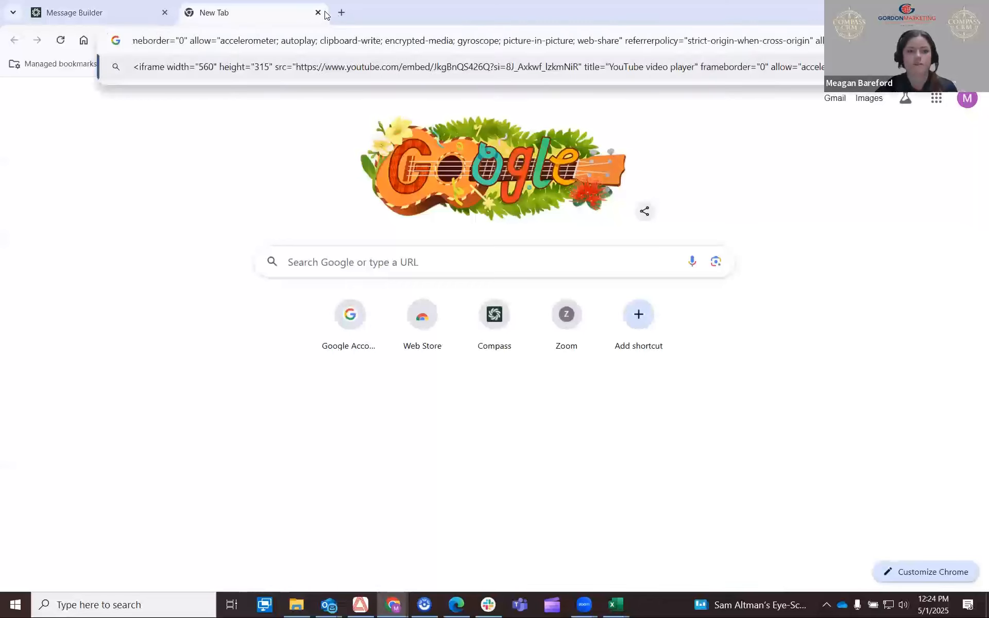
click(318, 13)
click(75, 95)
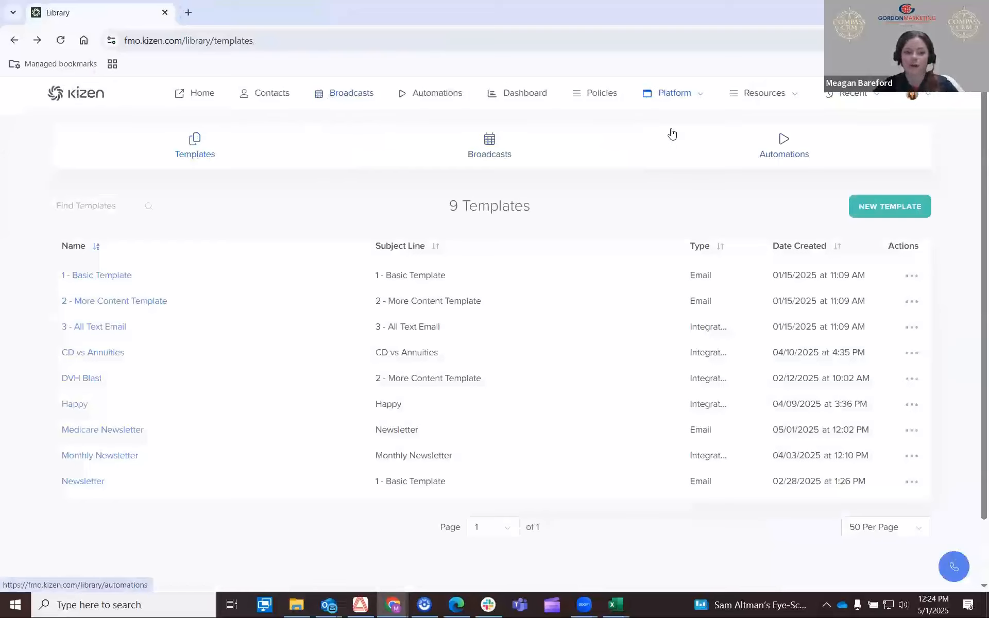
Open the hosted page of the Life Insurance Edu Interest Form, copy its web address, and return to the form settings.
click(696, 96)
click(639, 267)
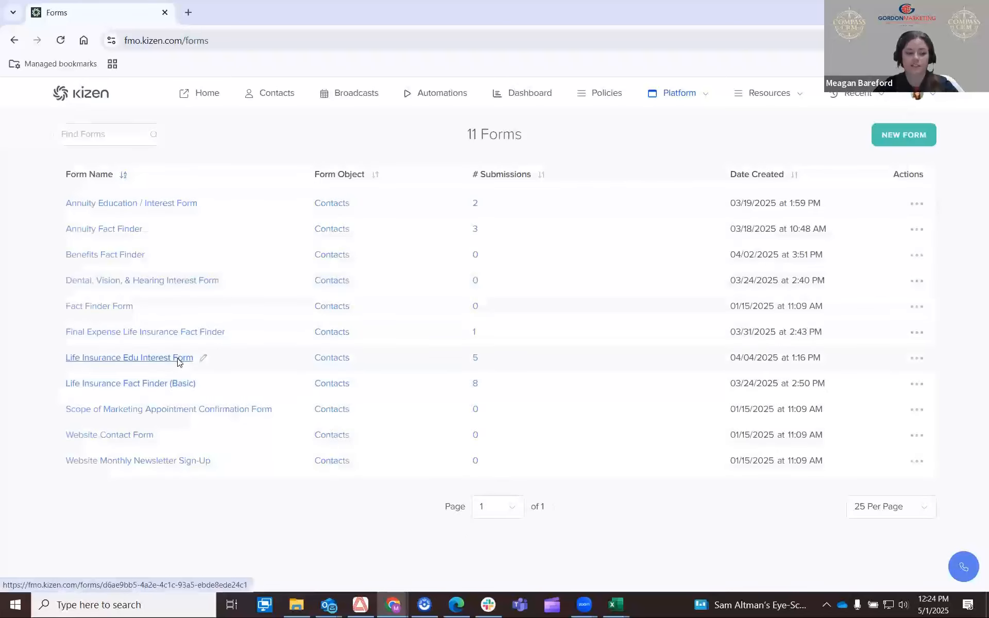
click(178, 361)
drag(182, 364, 221, 368)
click(190, 365)
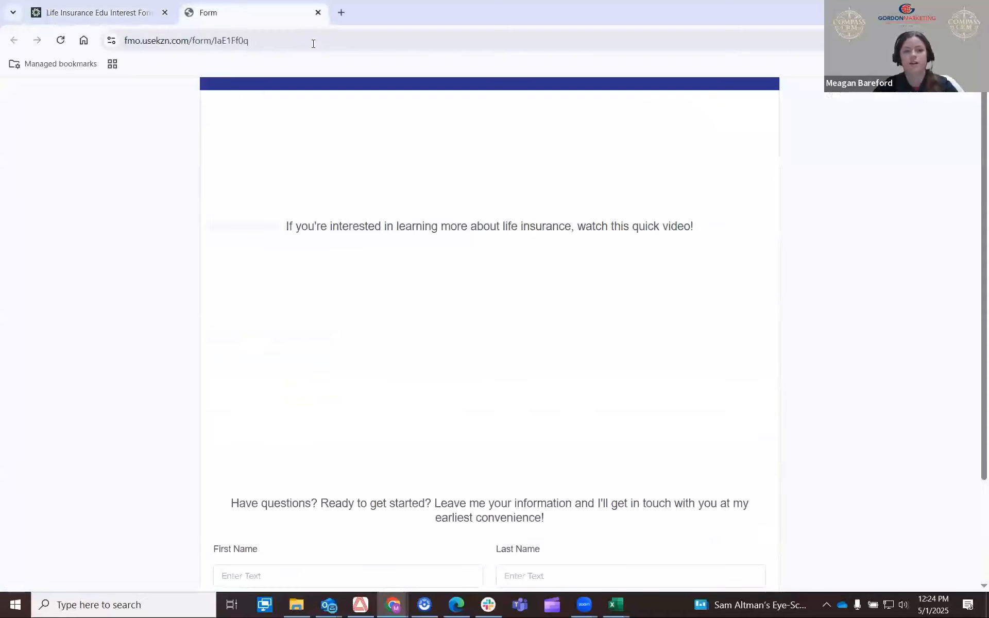
click(312, 44)
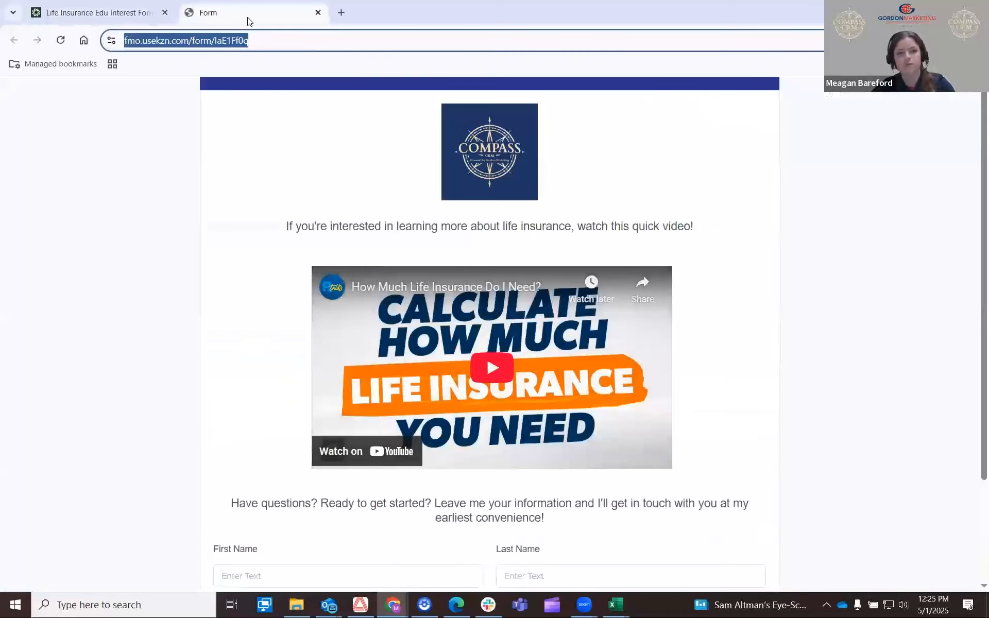
click(132, 11)
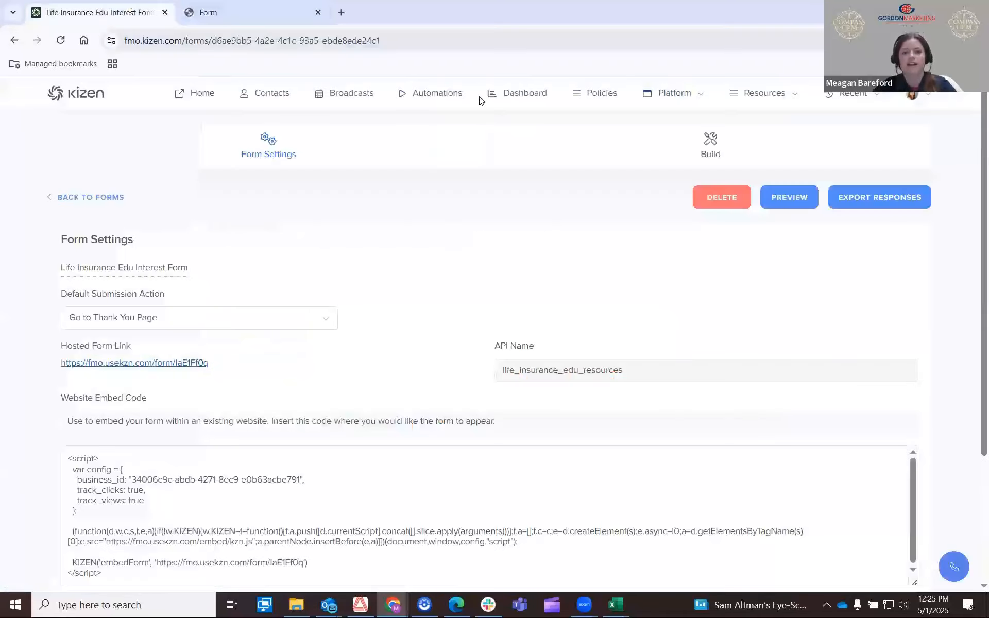
Open the Medicare Newsletter template from the template library for editing.
click(350, 96)
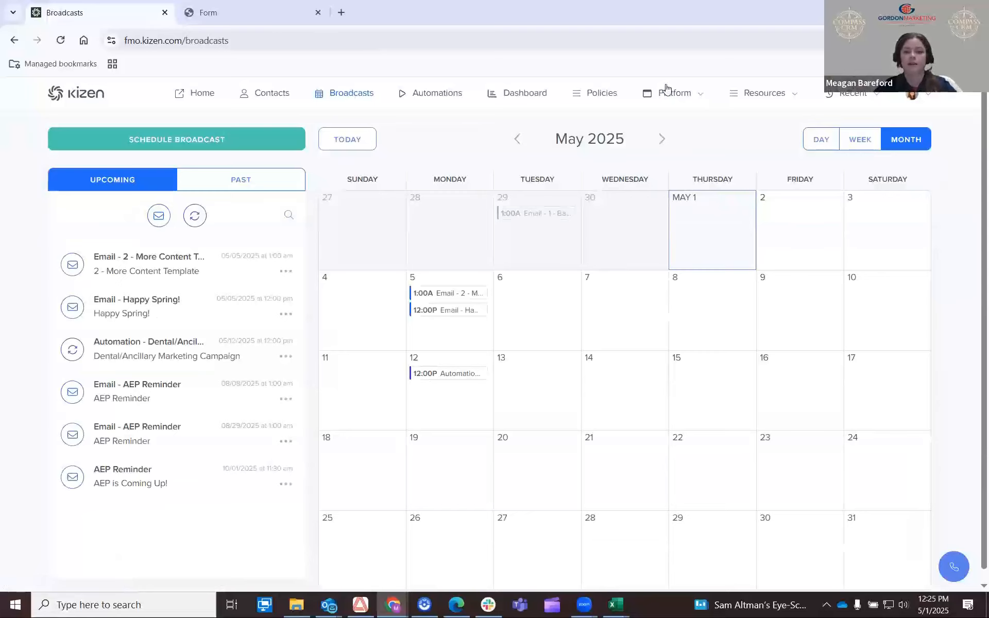
click(639, 295)
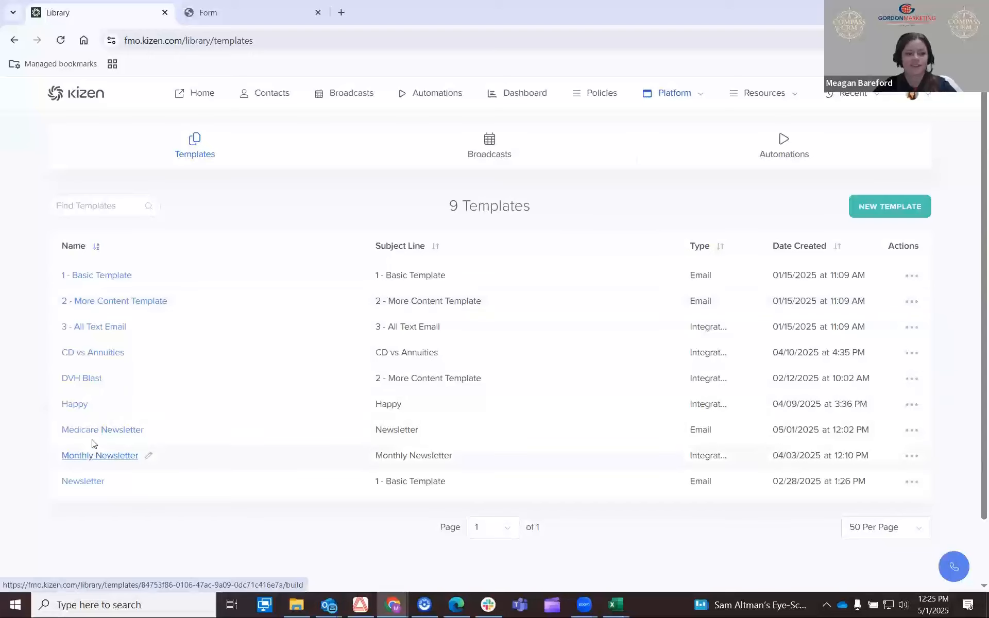
click(102, 430)
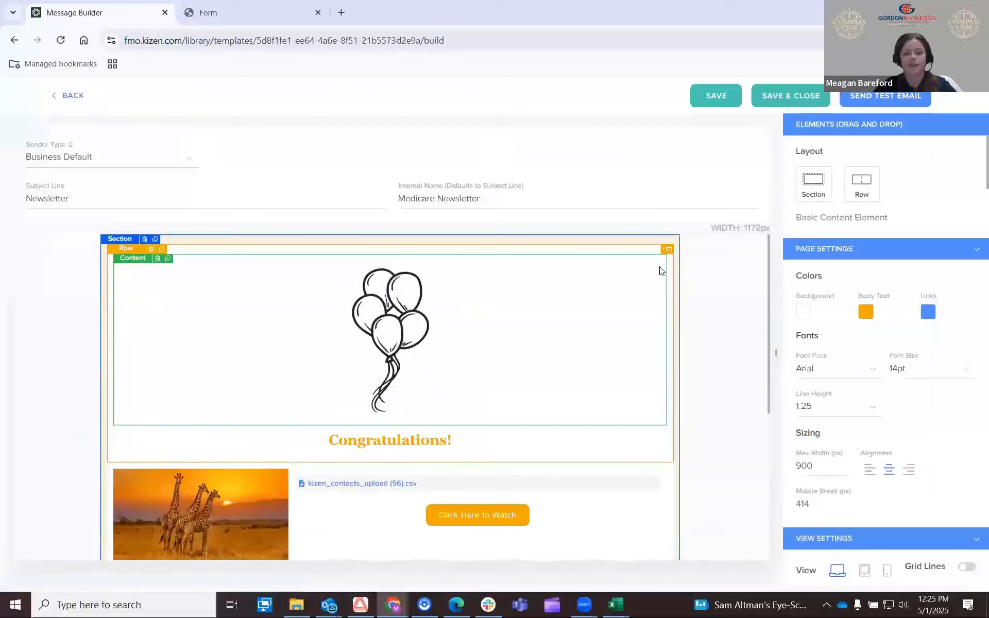
Add a text block below the Click Here to Watch button and replace its placeholder text with the copied form link.
scroll(585, 380, down, 3)
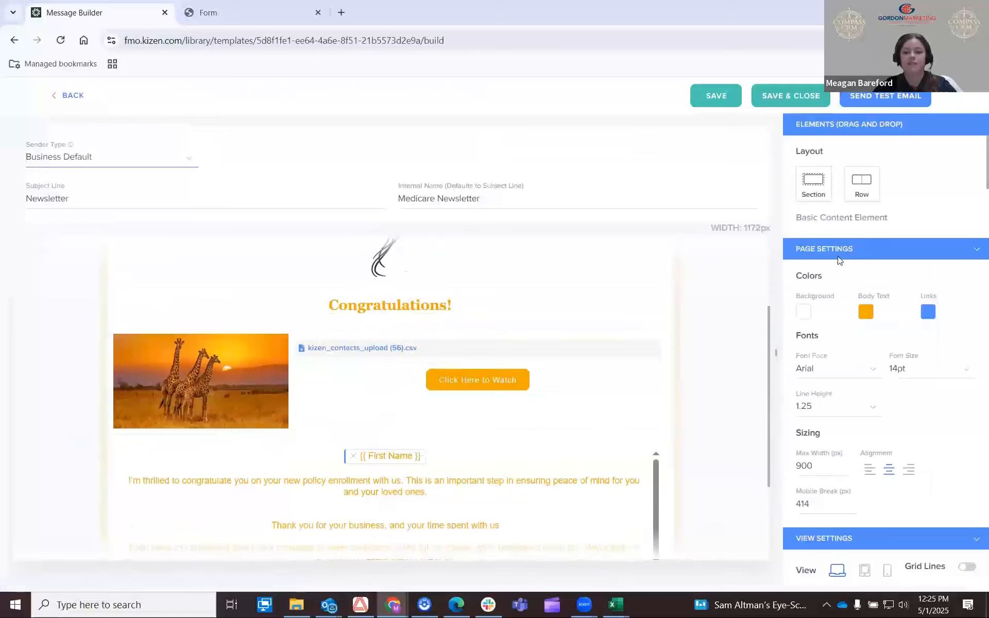
click(842, 218)
drag(814, 253, 512, 408)
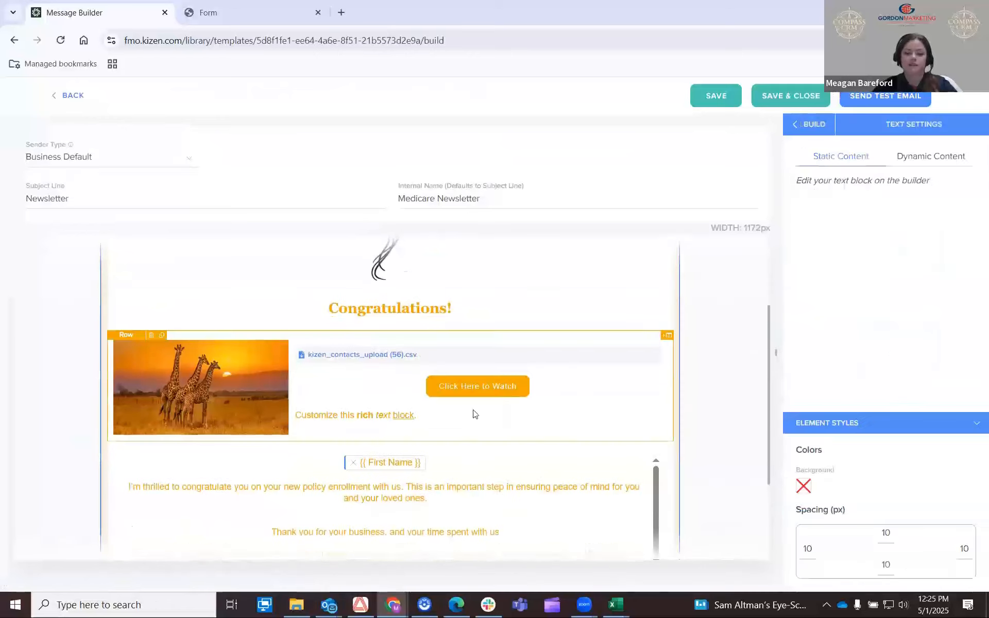
click(424, 417)
drag(425, 416, 290, 418)
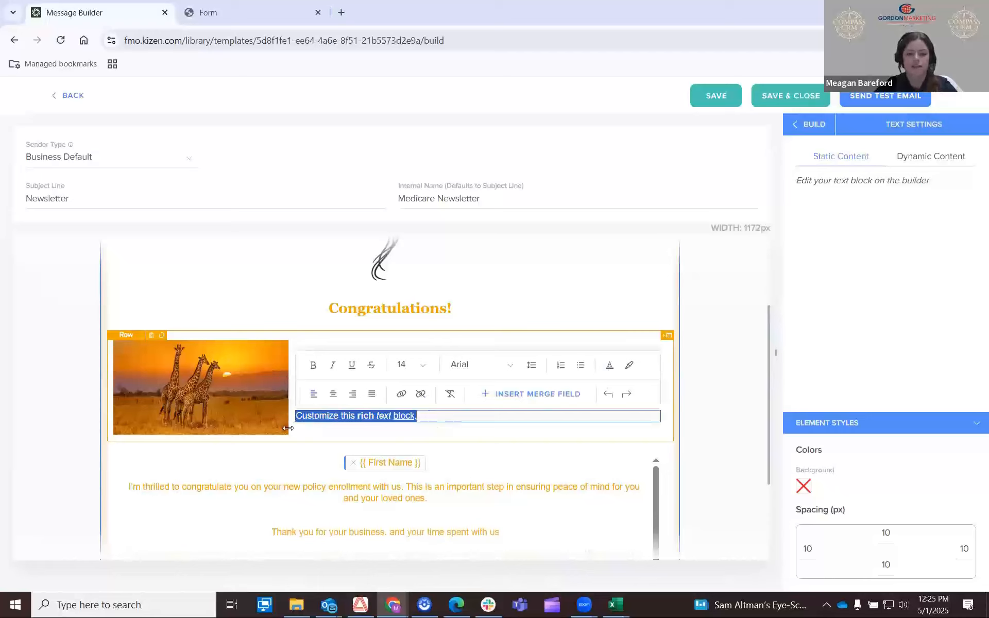
click(288, 428)
key(BackSpace)
text(https://fmo.usekzn.com/form/laE1Ff0q)
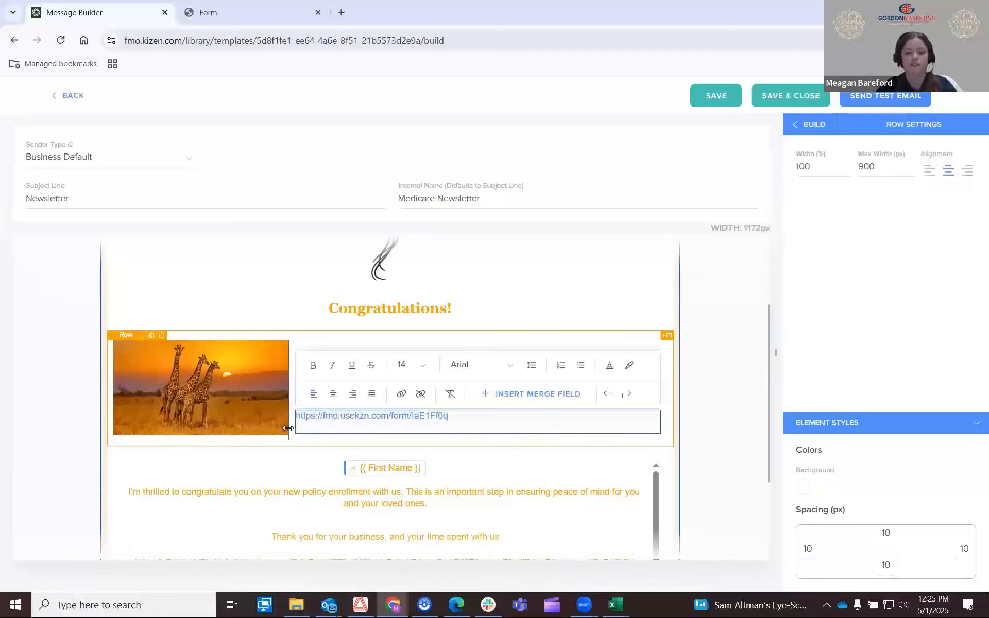
Add a button below the form link and set its text to Learn More.
click(798, 286)
click(812, 126)
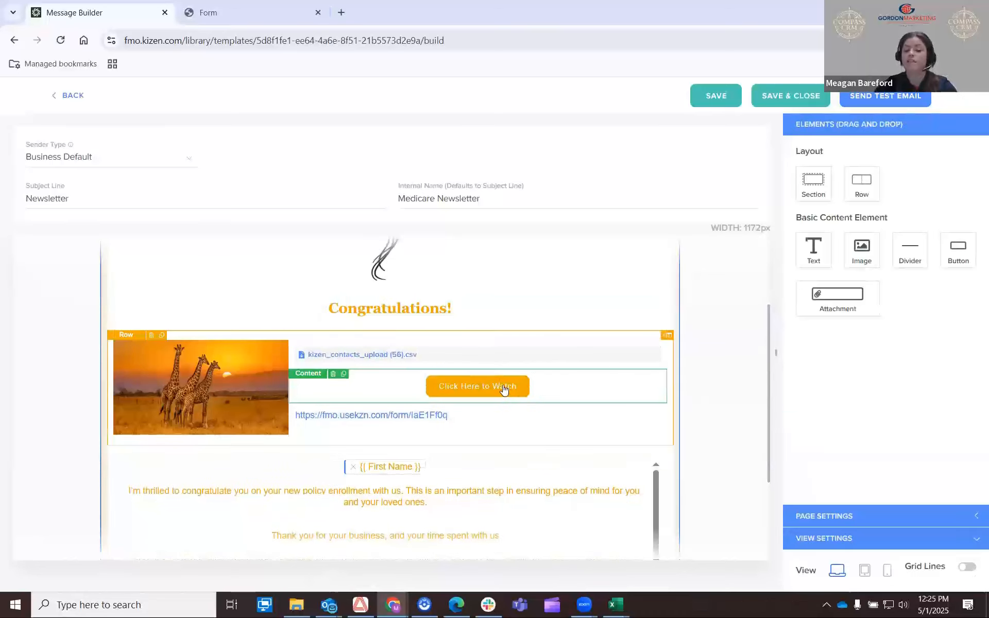
drag(961, 252, 504, 421)
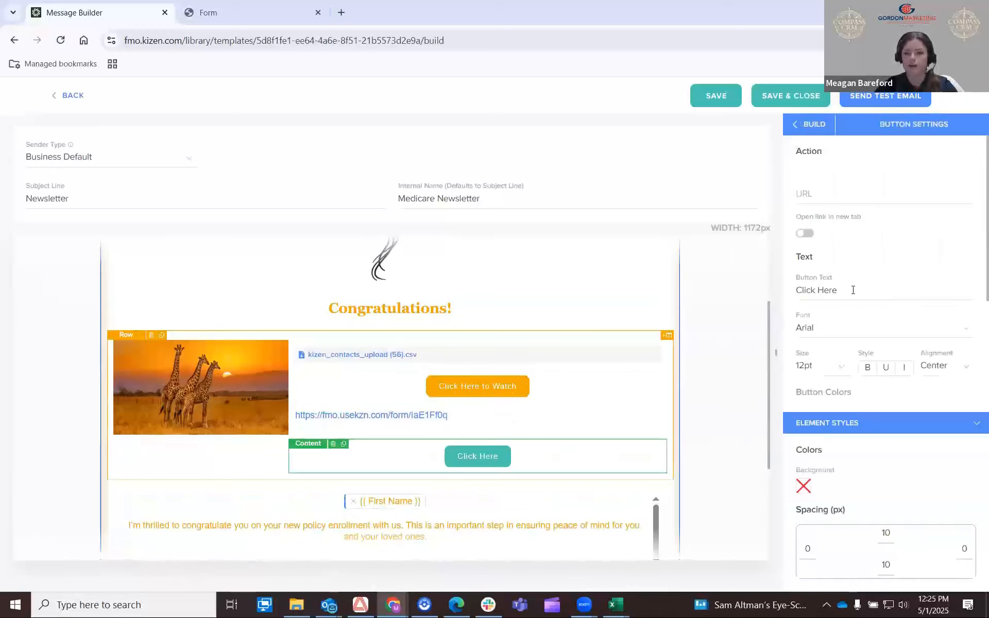
drag(853, 290, 761, 294)
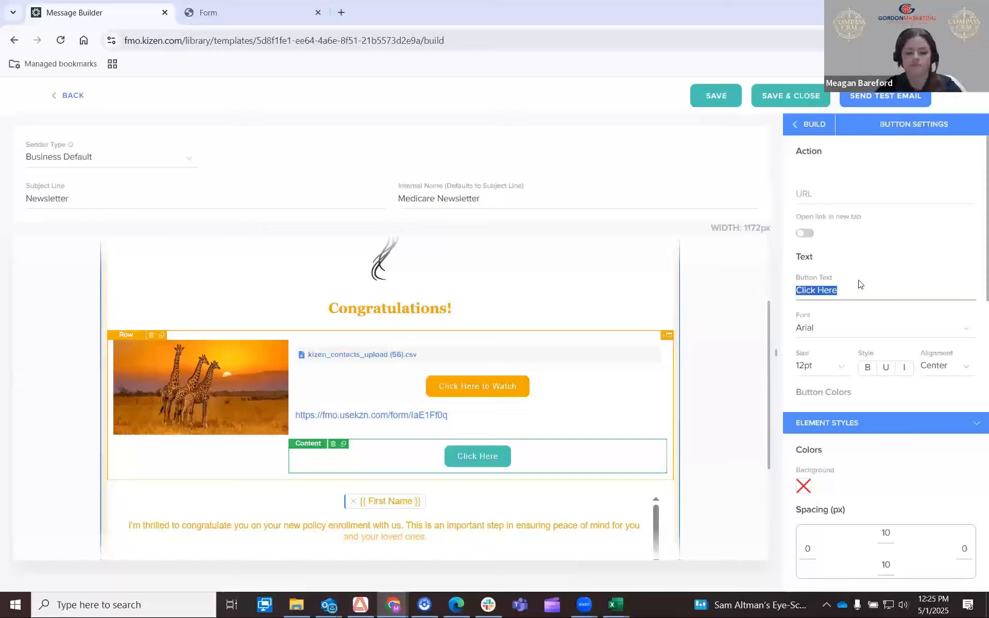
text(Click Here to Learn More)
drag(852, 292, 796, 291)
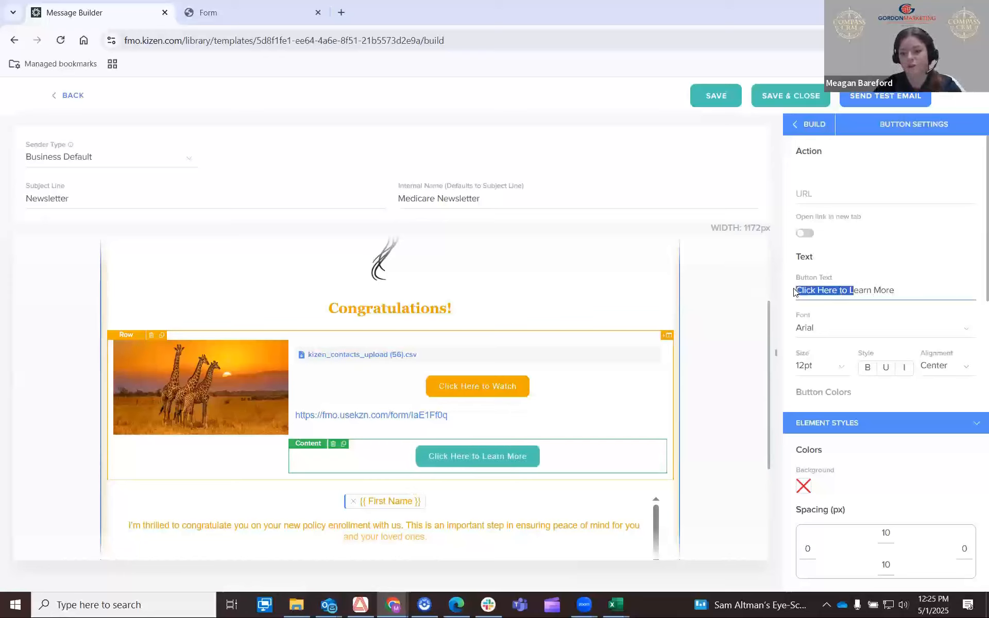
key(BackSpace)
Set the Learn More button's URL to the copied form link and make it open in a new tab.
click(858, 197)
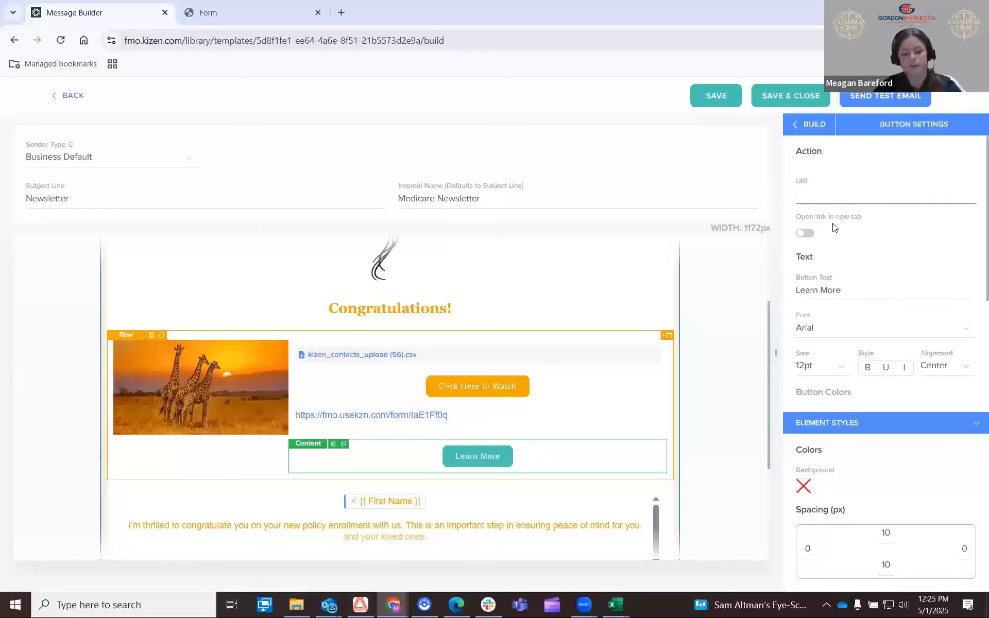
text(https://fmo.usekzn.com/form/IaE1Ff0q)
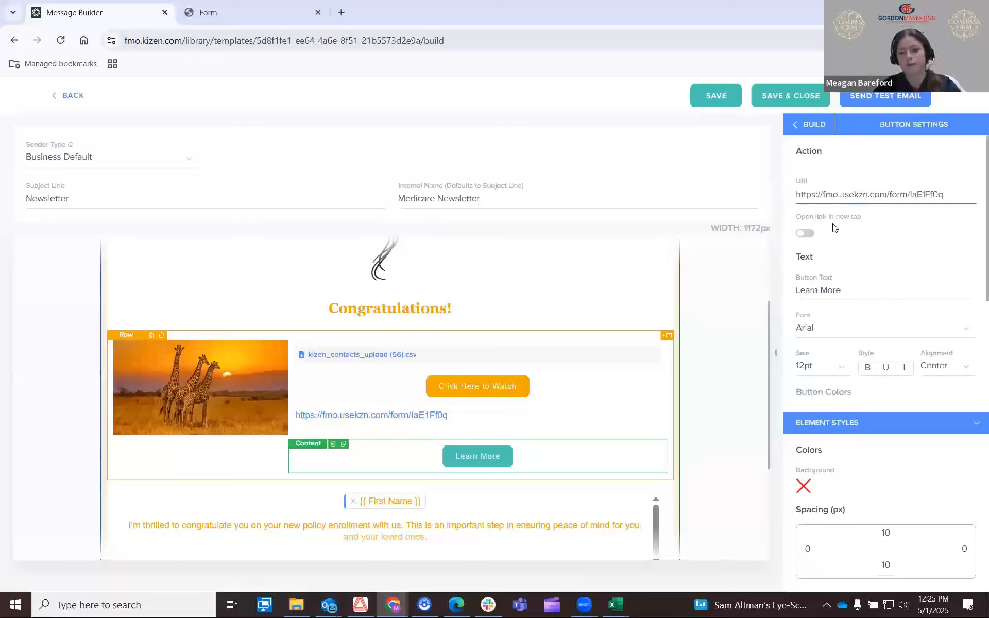
click(805, 234)
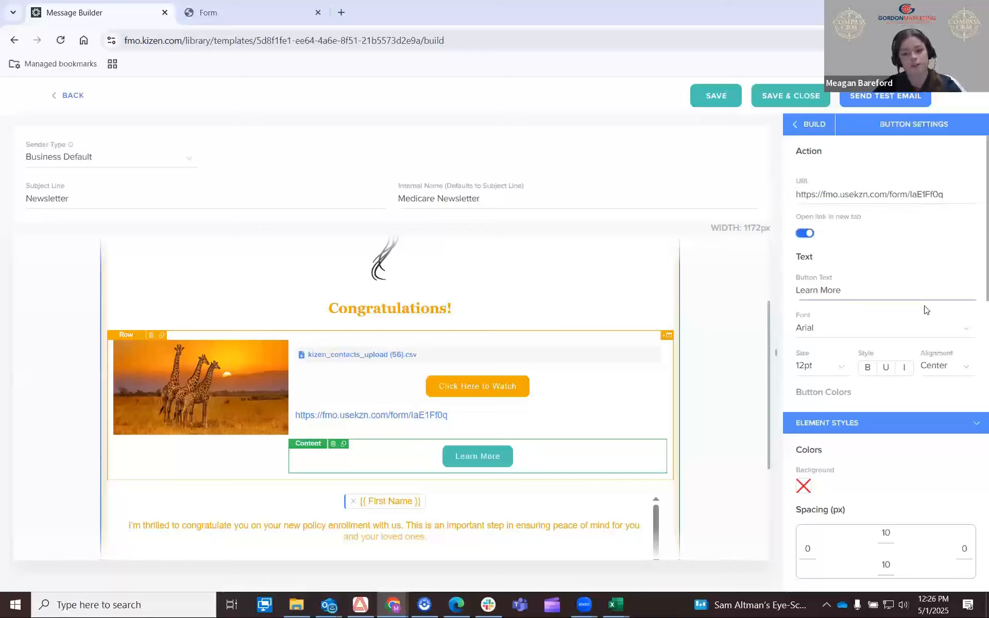
Set the Learn More button's background to amber (RGB 243, 168, 0) and return to the content elements.
scroll(941, 289, down, 2)
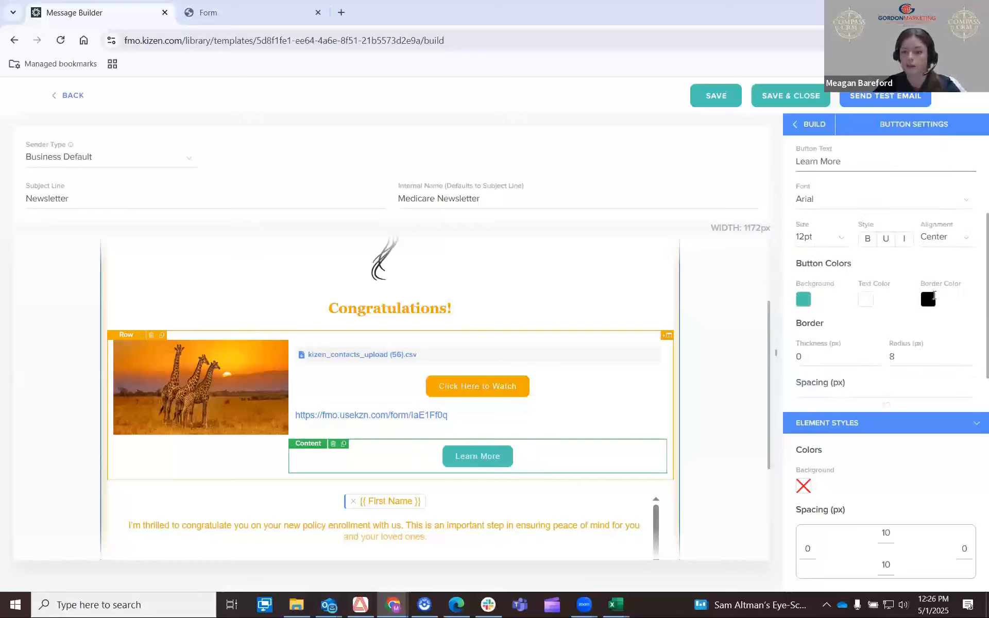
scroll(935, 295, down, 1)
click(804, 246)
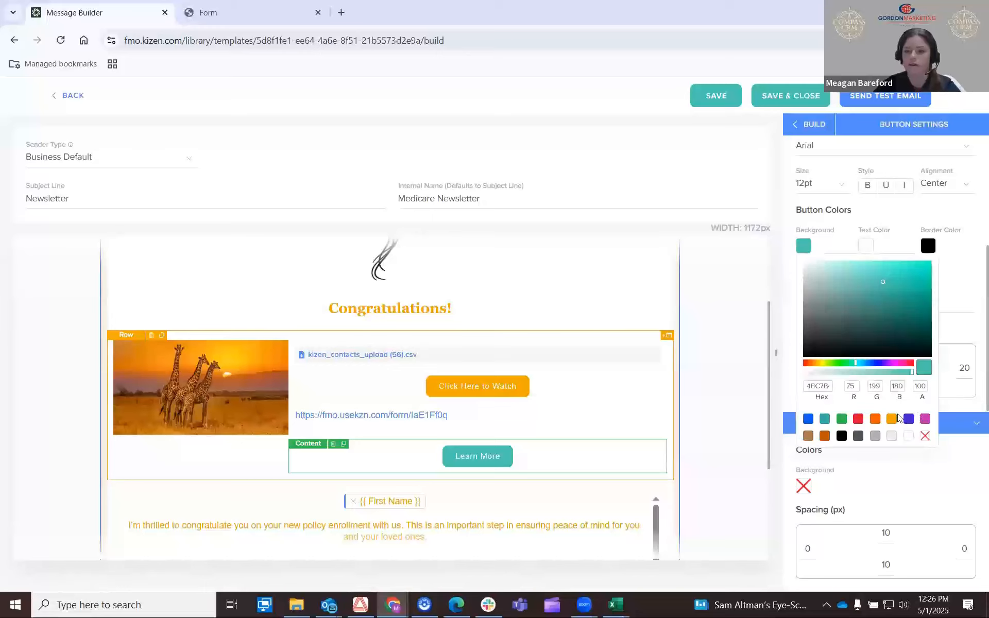
click(893, 418)
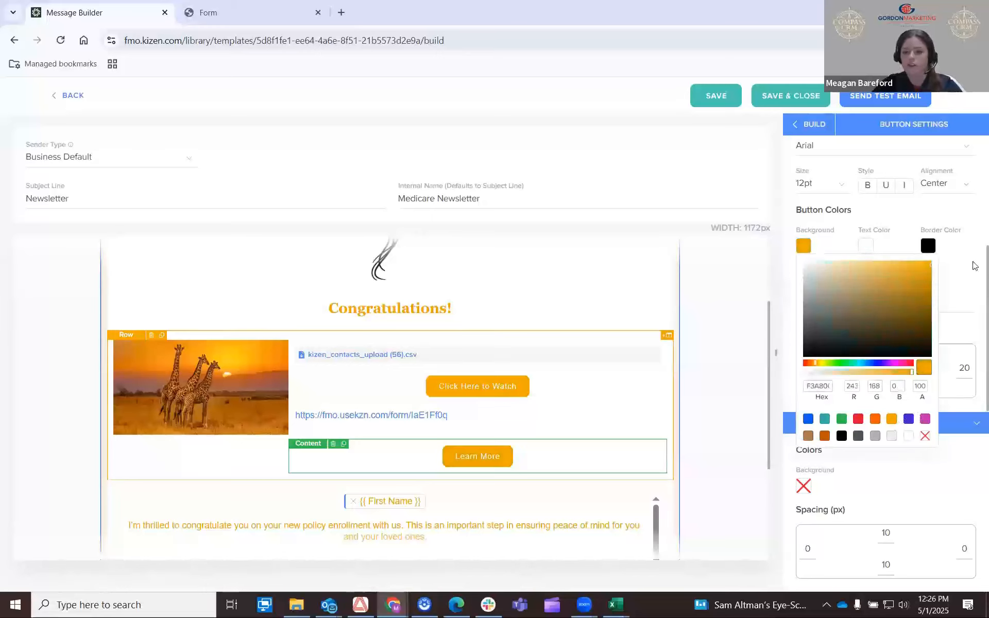
click(973, 267)
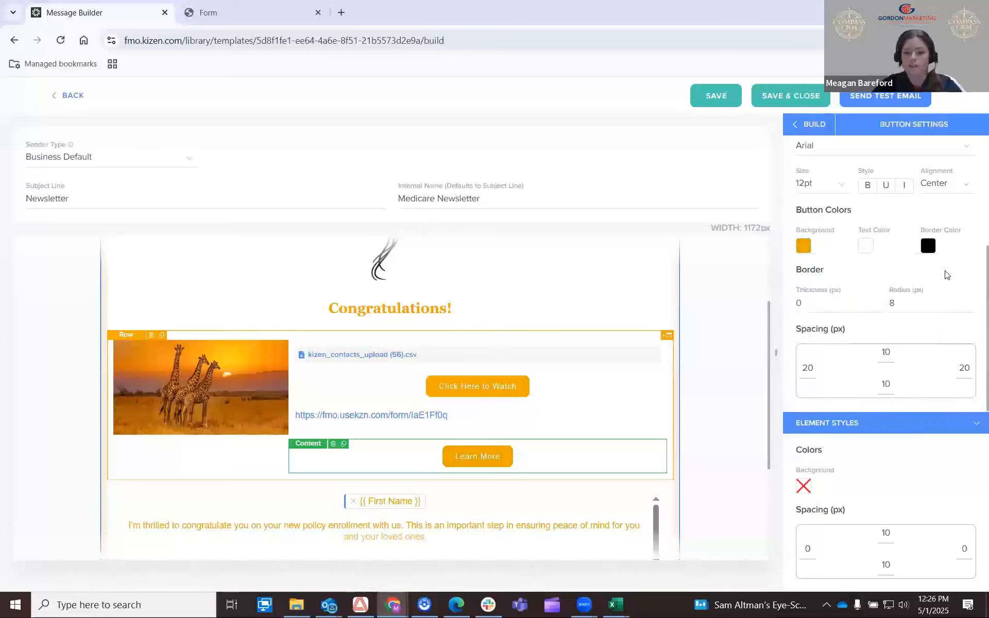
click(813, 126)
scroll(604, 461, down, 1)
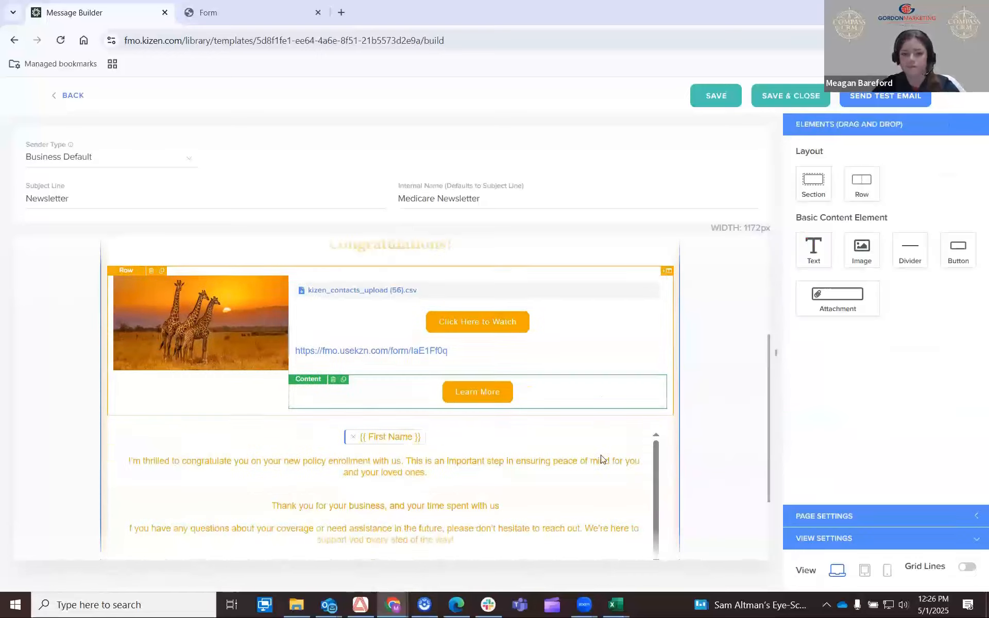
click(482, 394)
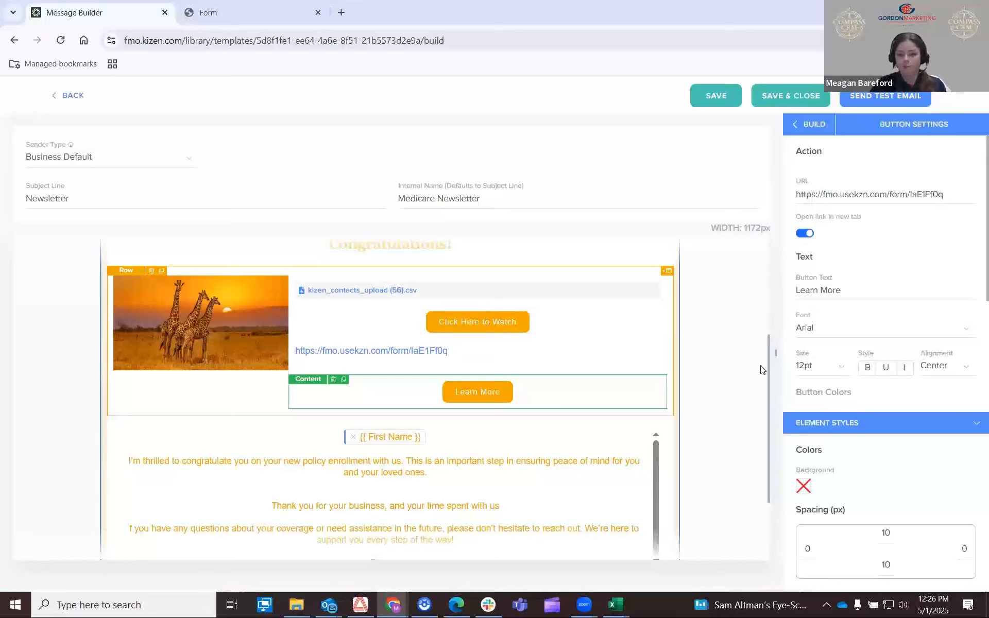
scroll(679, 382, down, 2)
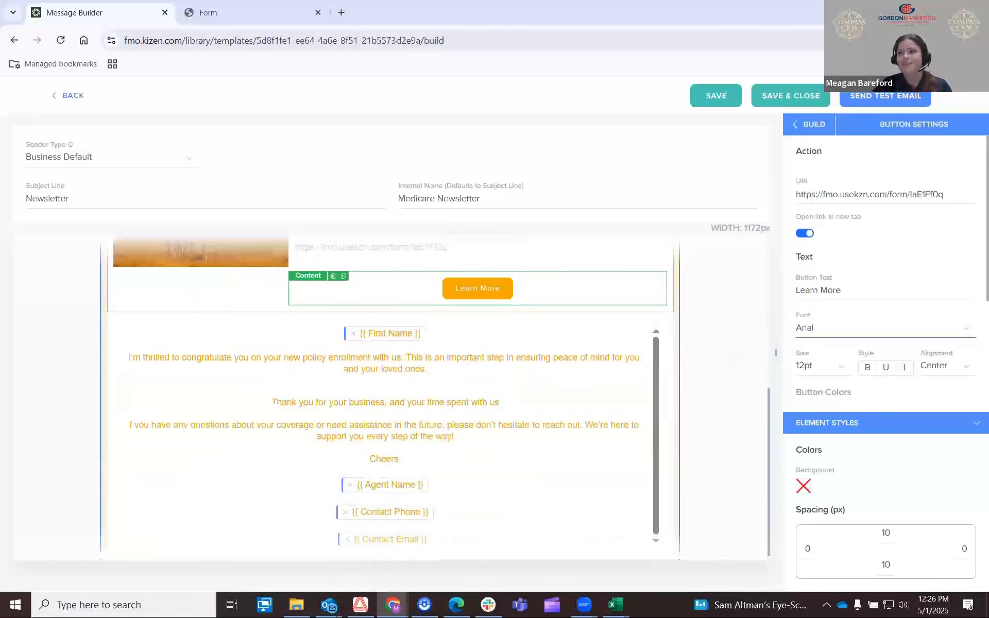
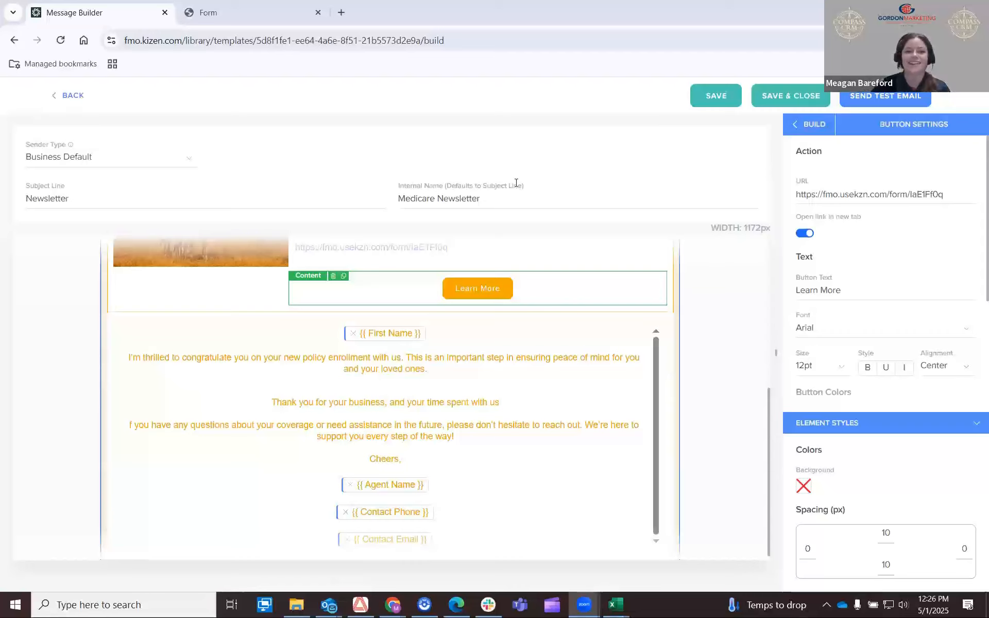
scroll(699, 387, up, 3)
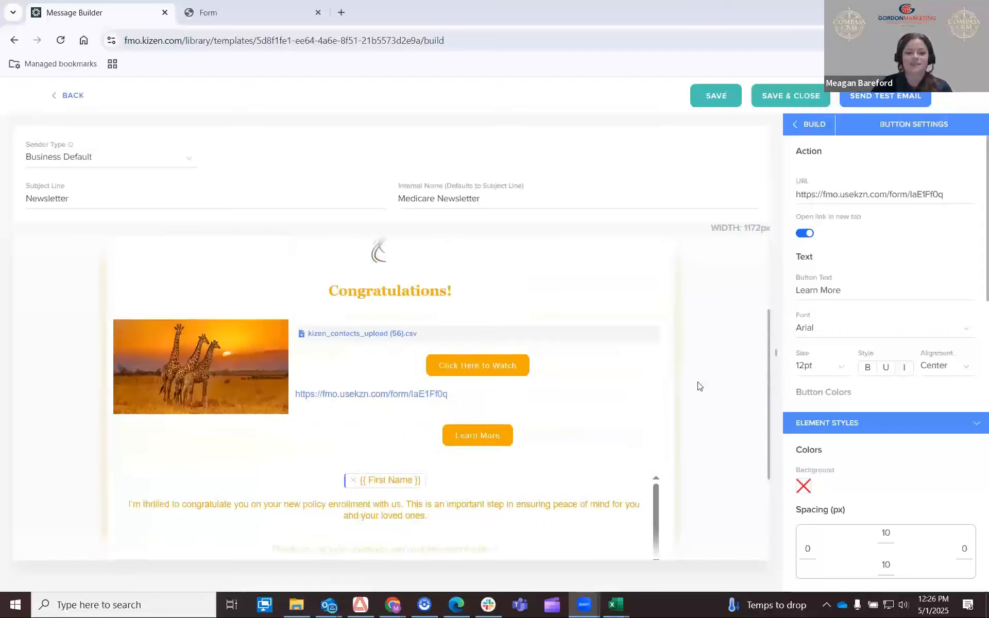
Review the newsletter's form link and button section, and save and close the Medicare Newsletter template.
scroll(700, 386, up, 2)
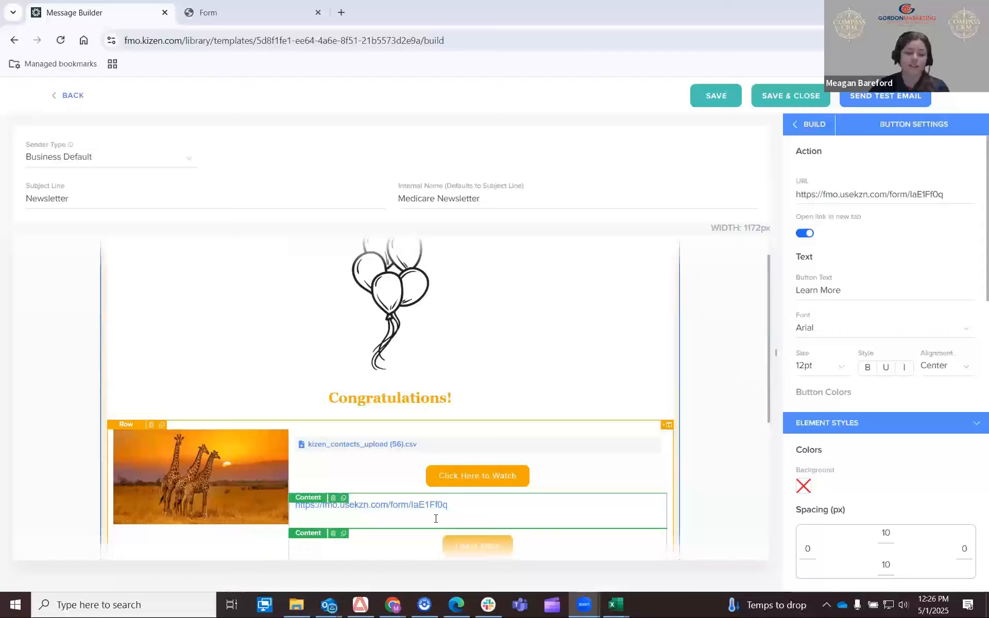
click(444, 504)
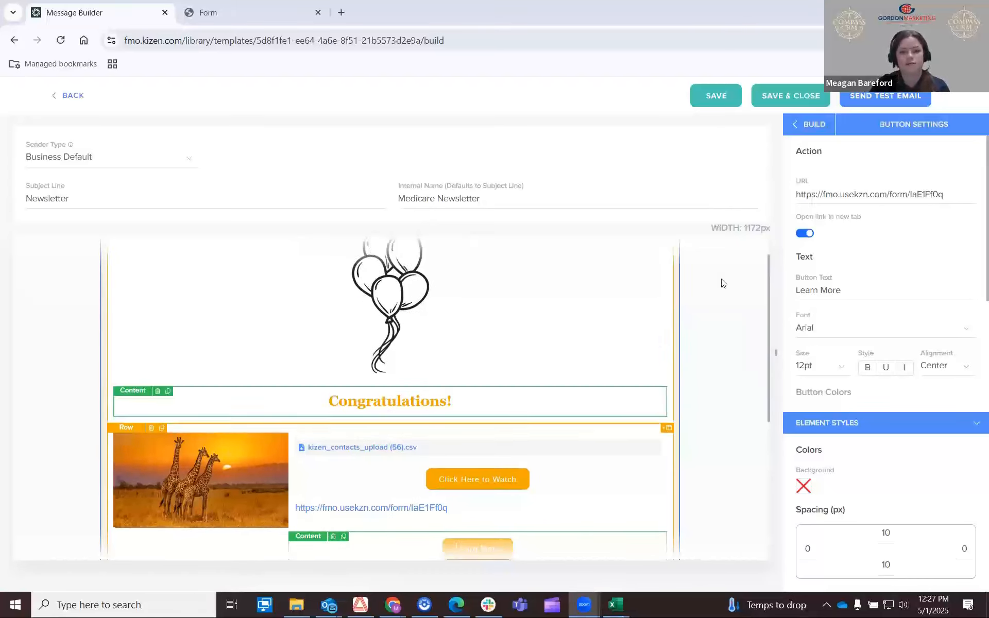
scroll(722, 283, down, 3)
click(794, 104)
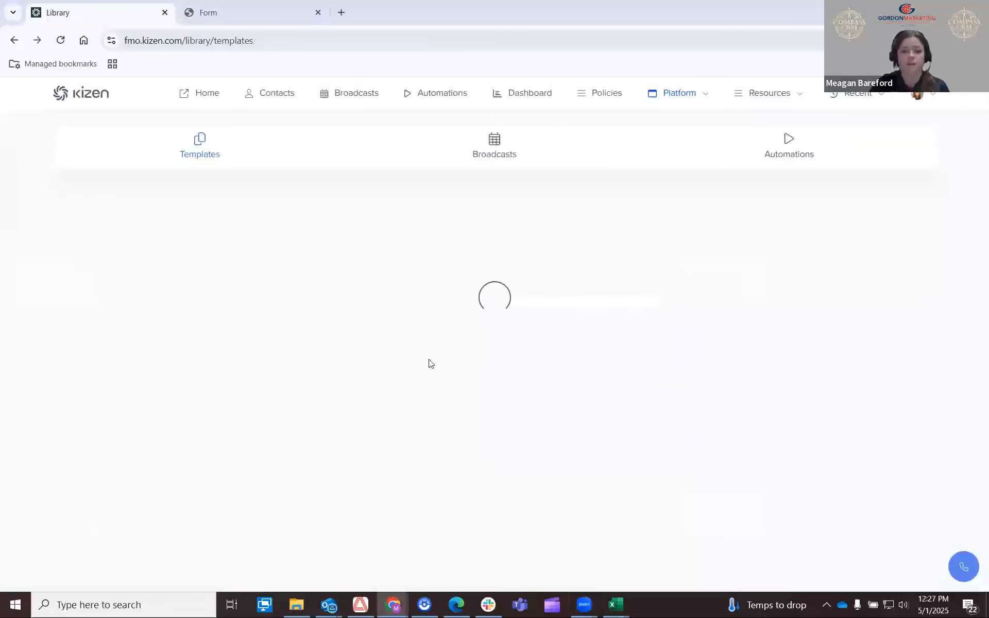
Start a new automation from the automations list and name it Life Edu/Interest Form Submitted.
click(447, 98)
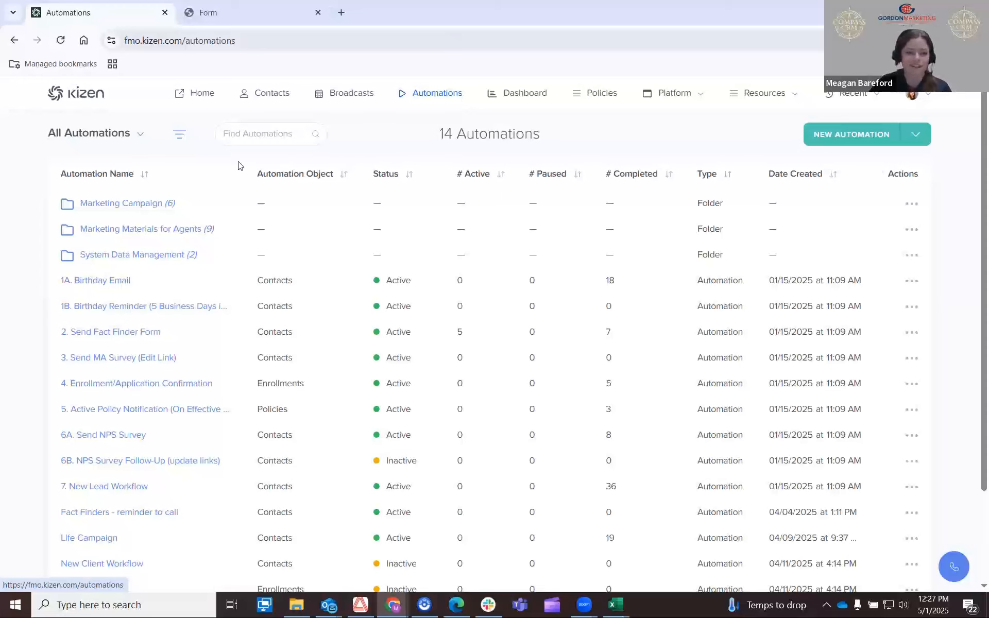
scroll(154, 409, down, 3)
scroll(701, 216, up, 3)
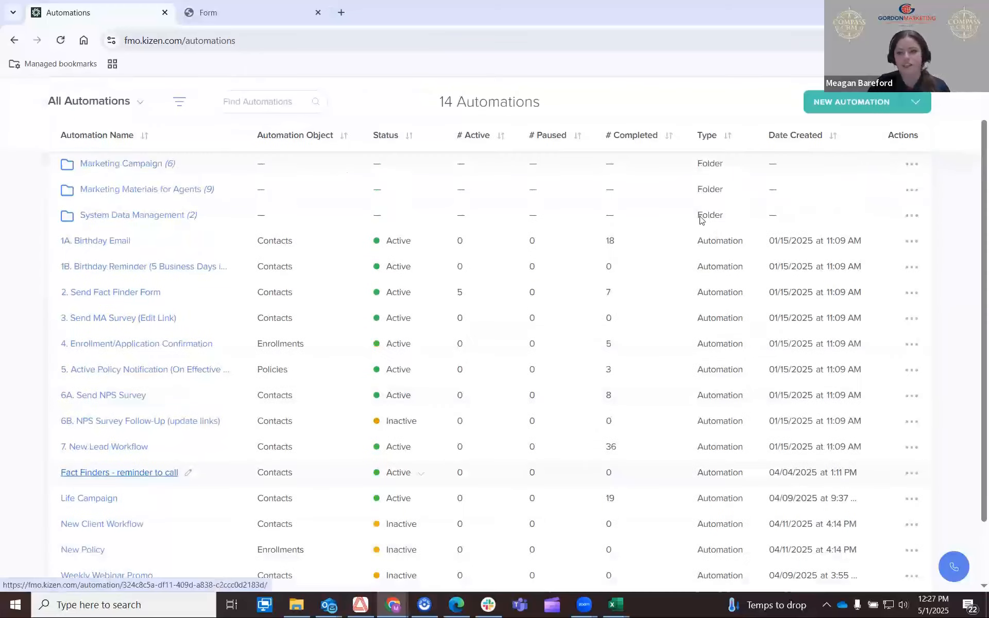
click(828, 139)
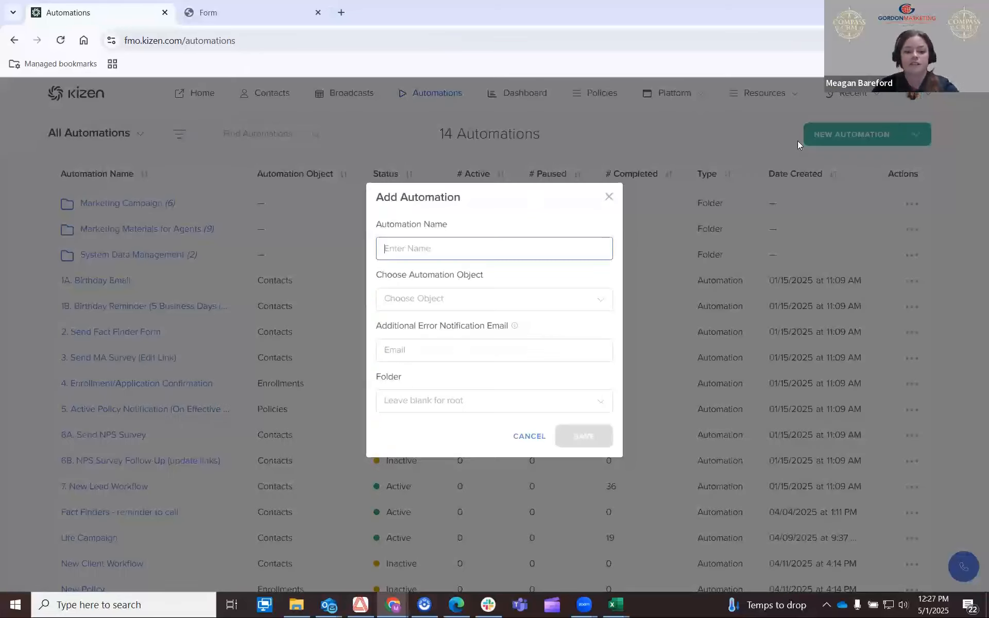
text(Life EDU)
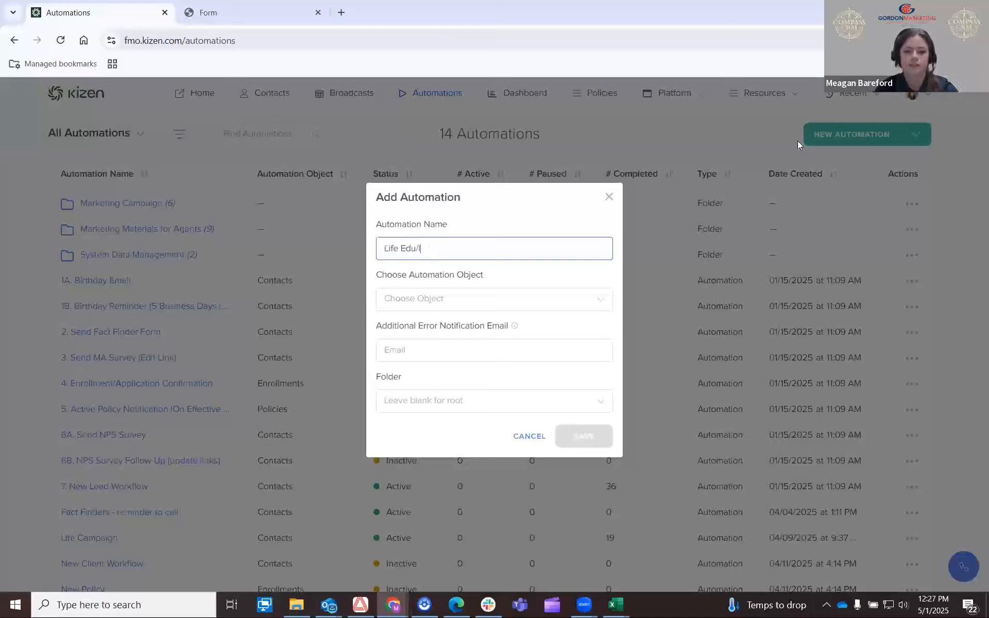
text(st Form Com)
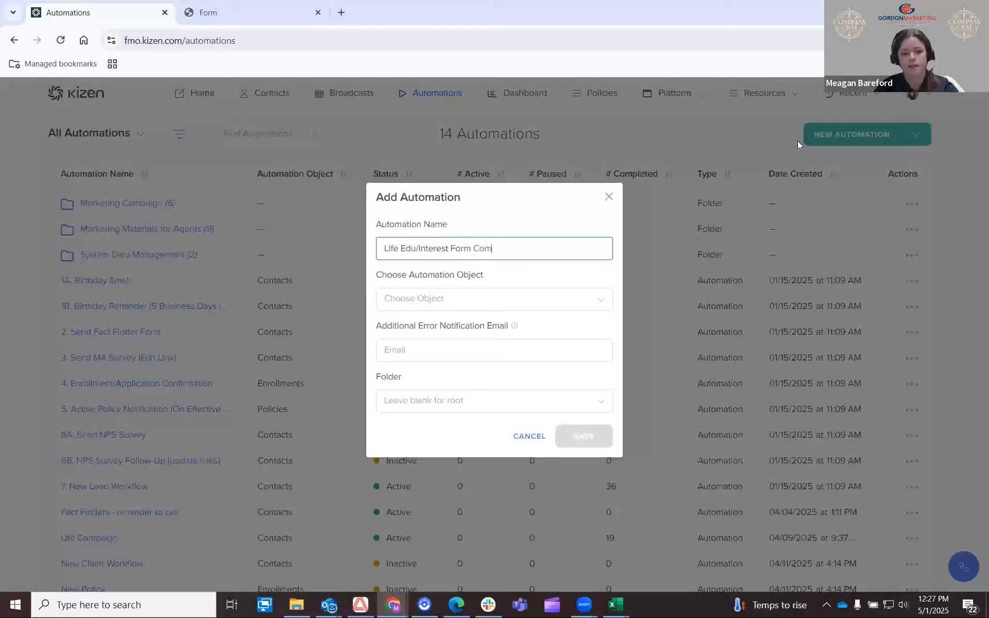
key(BackSpace)
key(BackSpace)
key(BackSpace)
text(Submitted)
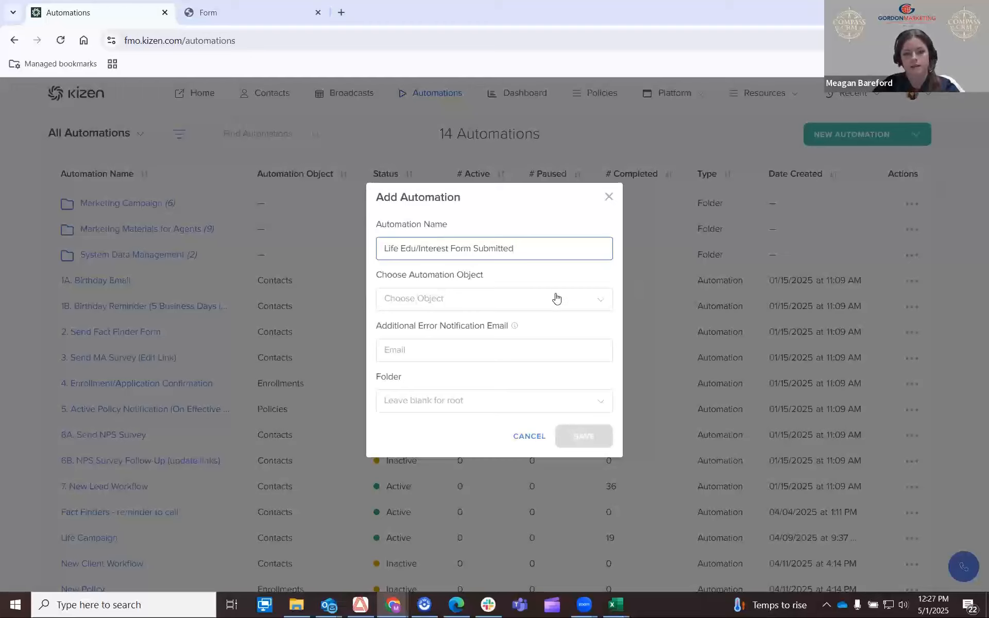
Choose Contacts as the automation object and save the new automation.
click(559, 296)
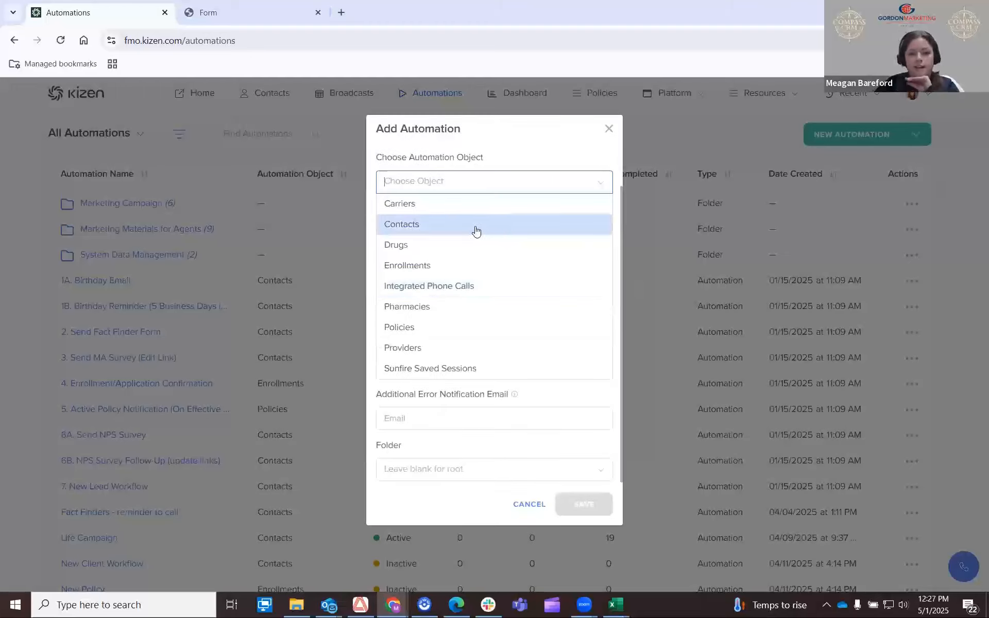
click(520, 187)
click(453, 302)
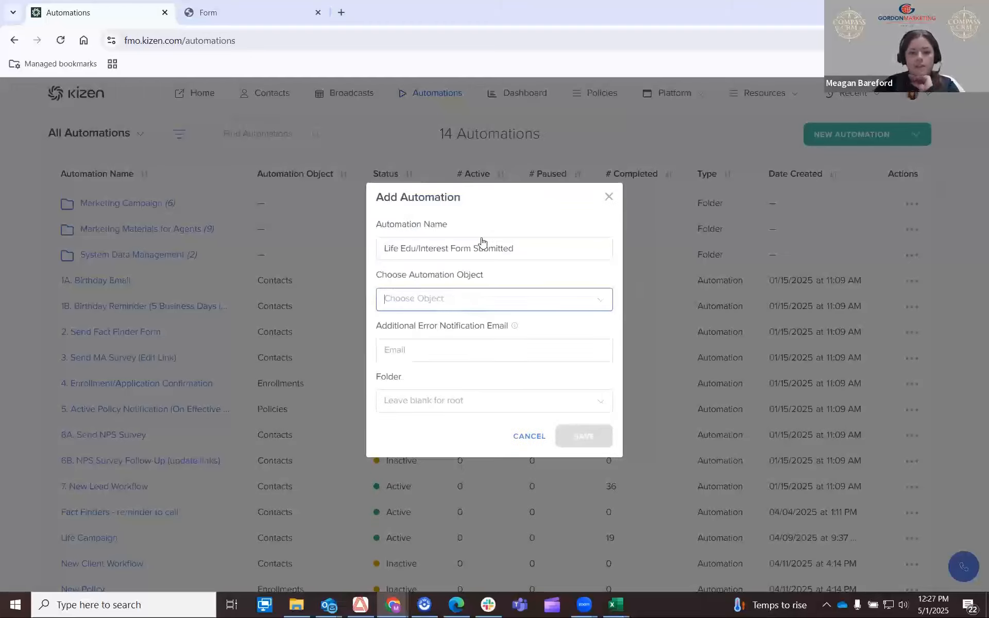
click(479, 228)
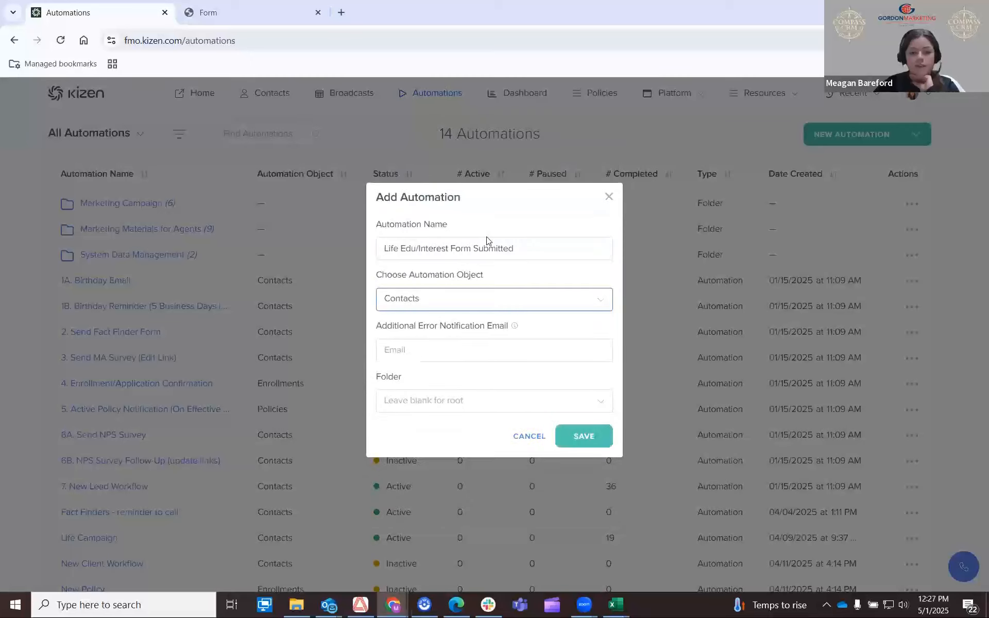
click(582, 437)
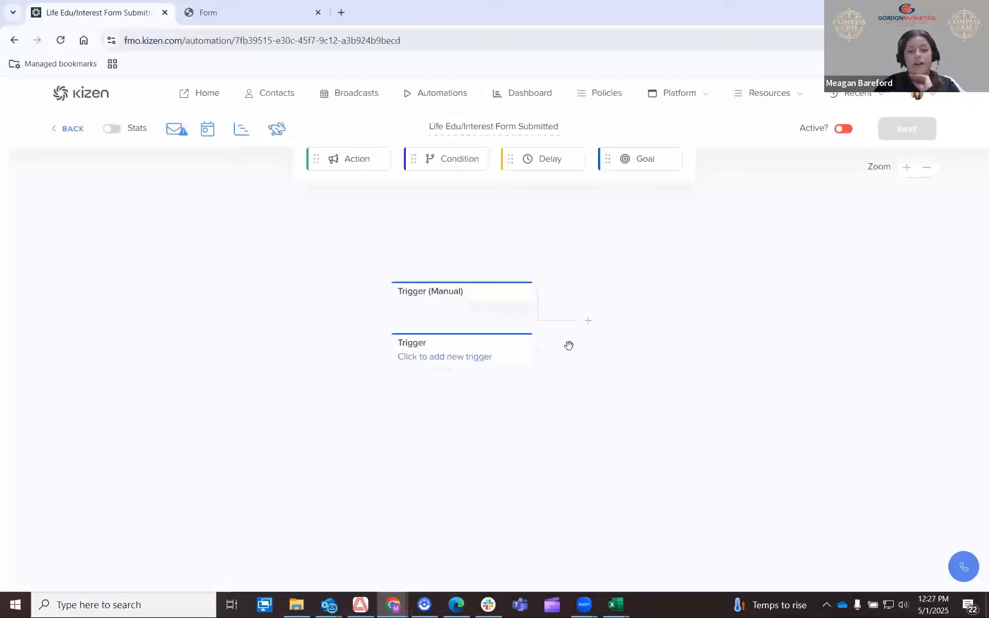
Add a Form Submitted trigger for the Life Insurance Edu Interest Form and save it.
click(453, 360)
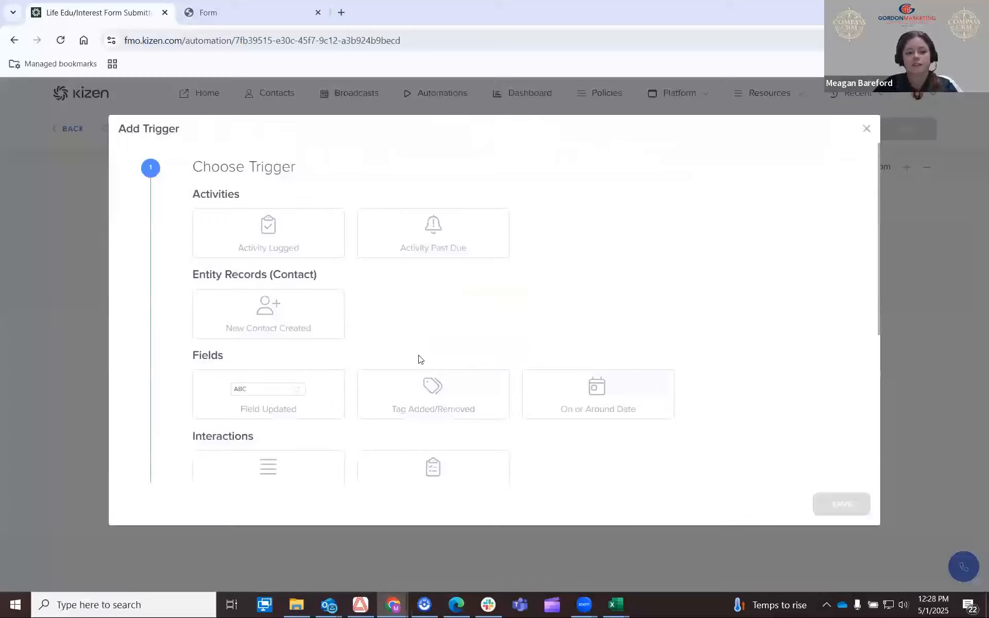
scroll(361, 357, down, 2)
click(308, 357)
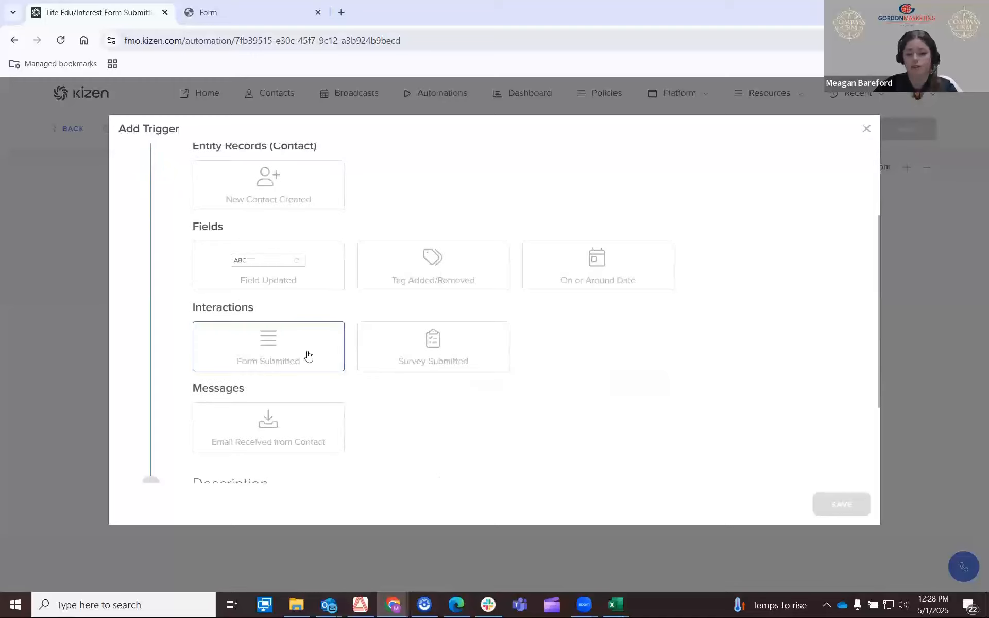
click(236, 470)
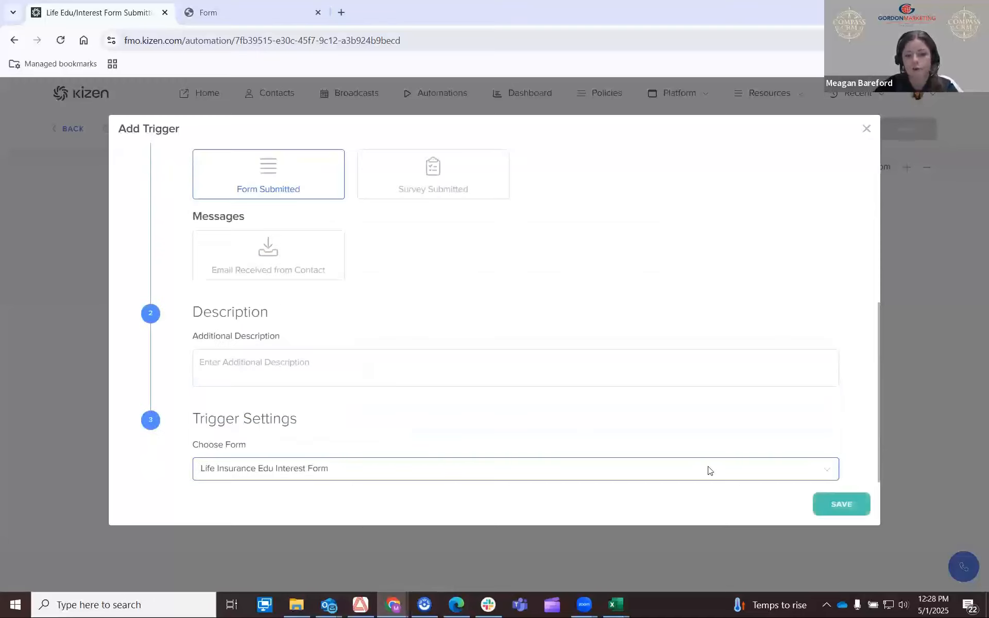
click(844, 505)
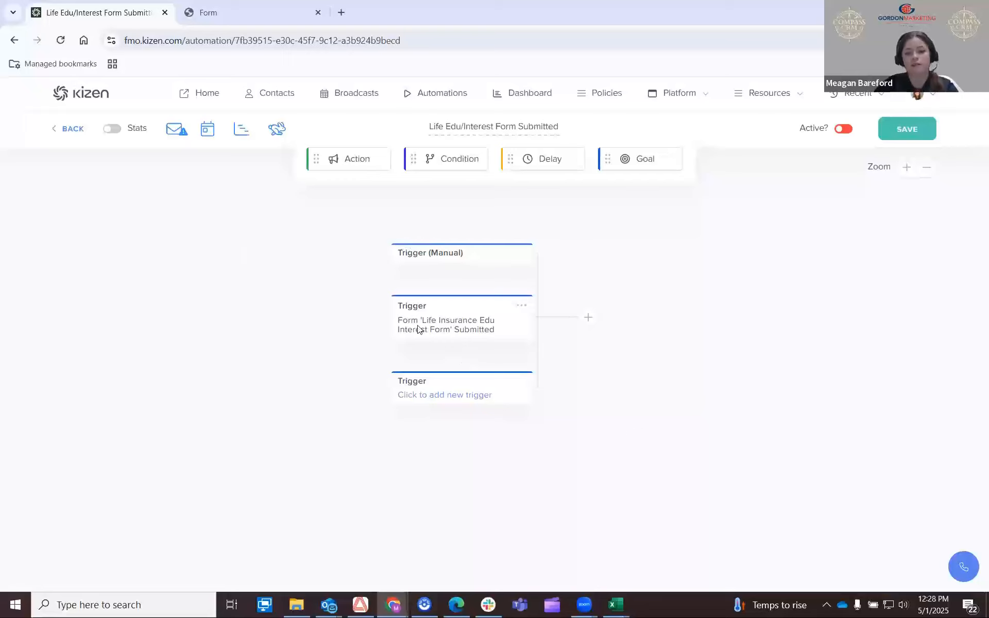
Add a Schedule Activity action after the triggers and choose Lead Follow-Up as its activity.
drag(309, 164, 594, 324)
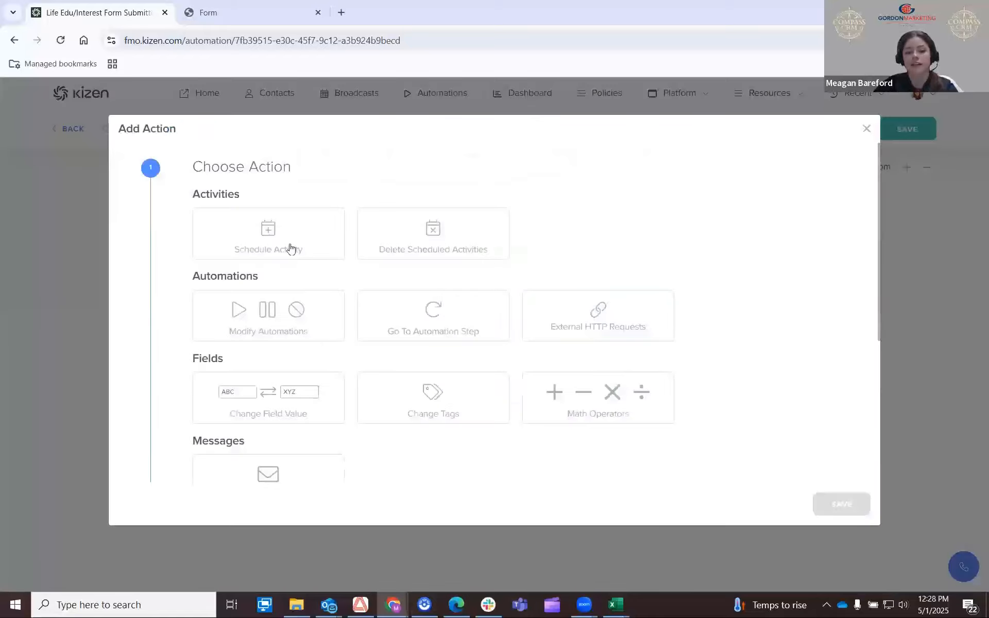
click(300, 242)
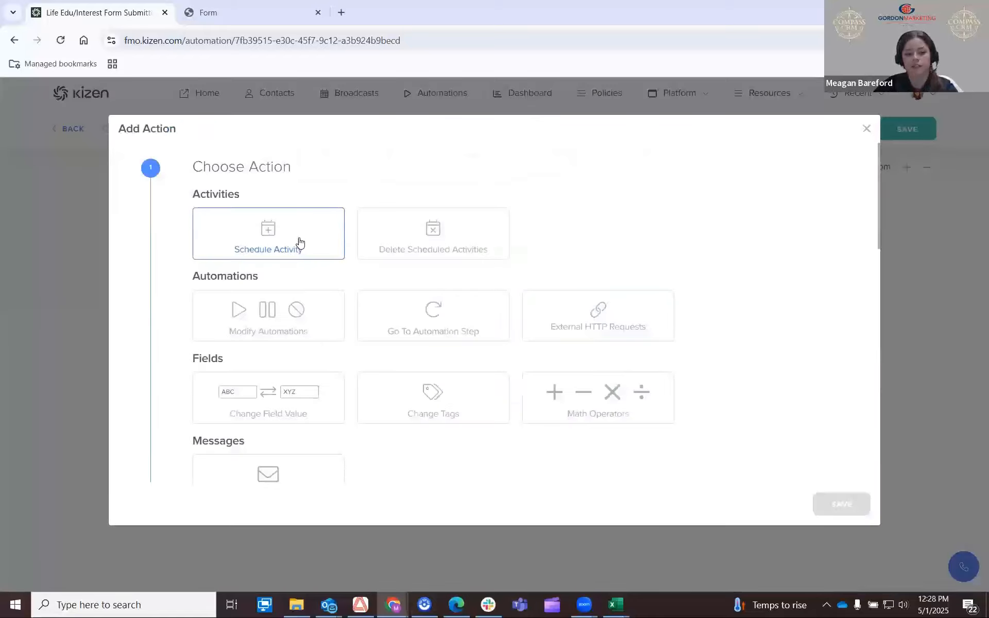
click(352, 202)
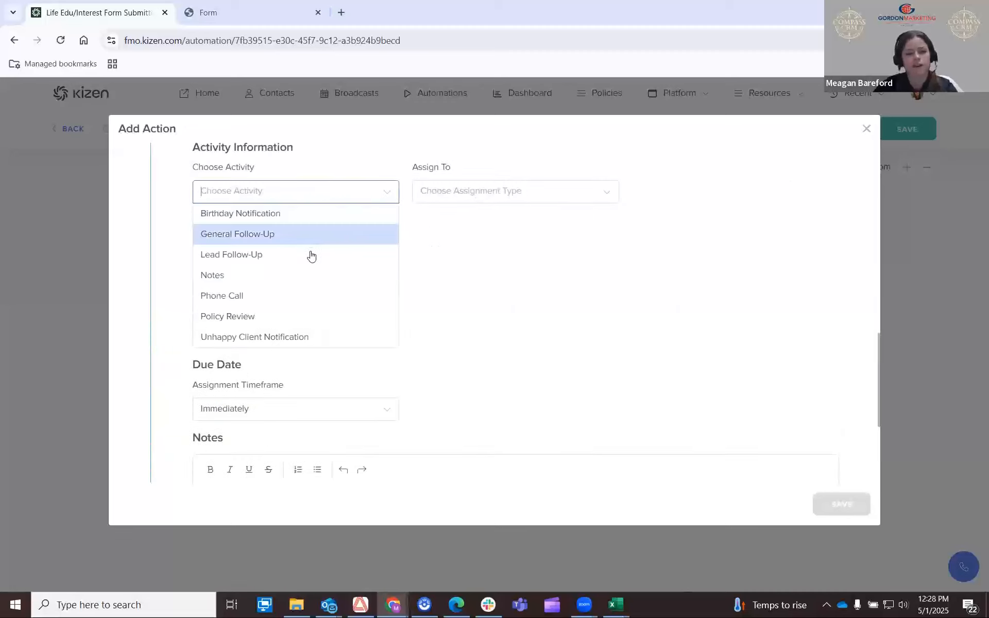
click(311, 256)
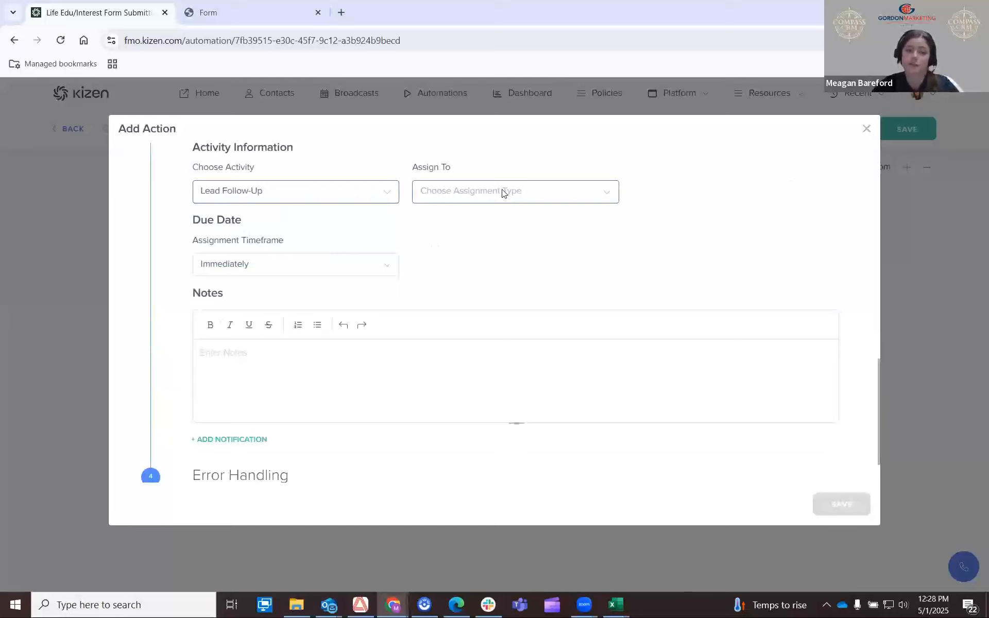
Assign the Lead Follow-Up activity through a Custom Team Selector Field set to Primary Agent.
click(504, 193)
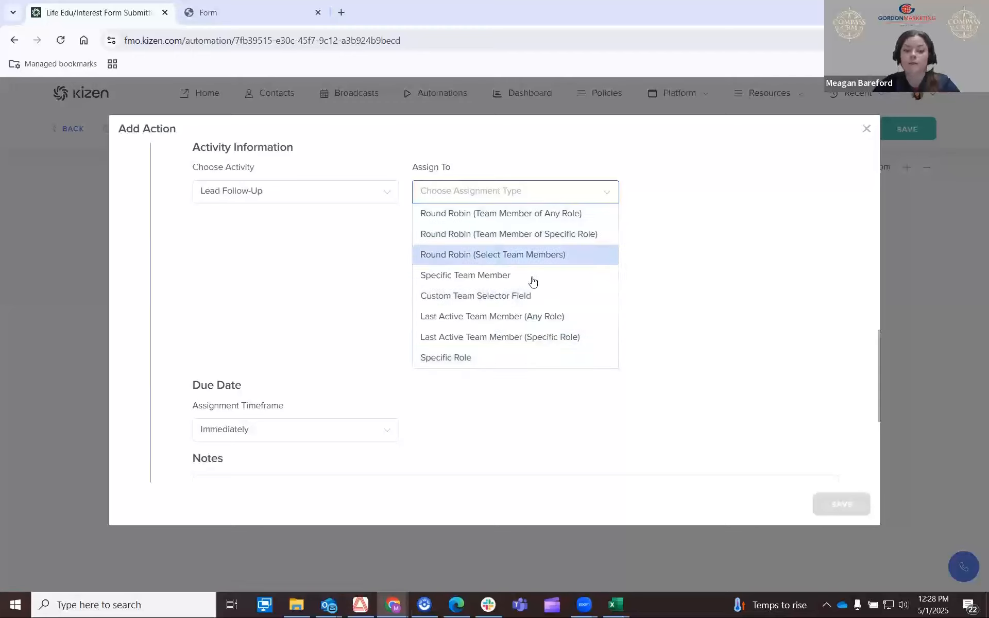
click(550, 298)
click(658, 195)
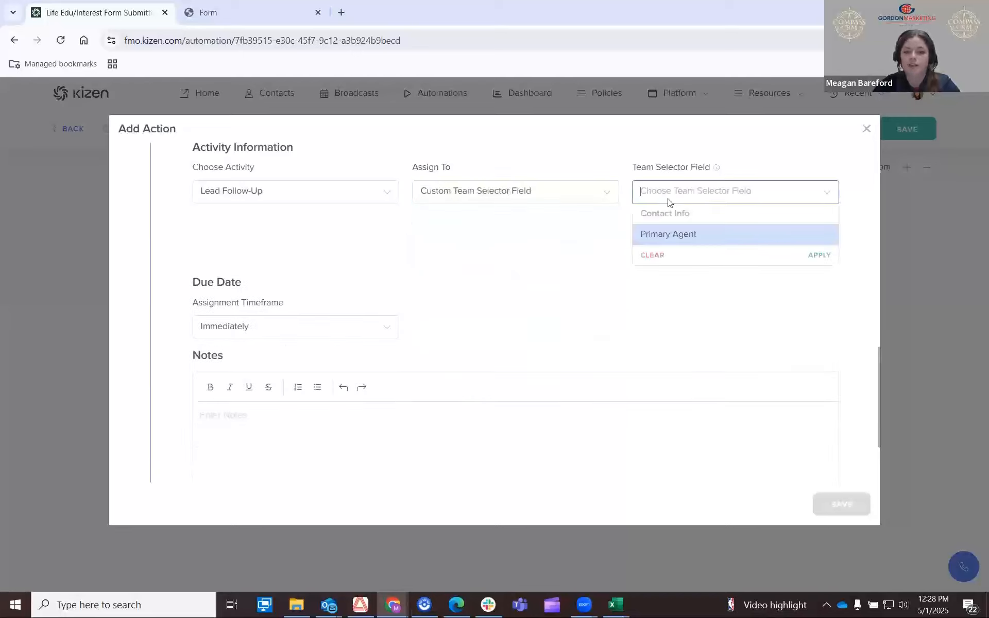
click(688, 236)
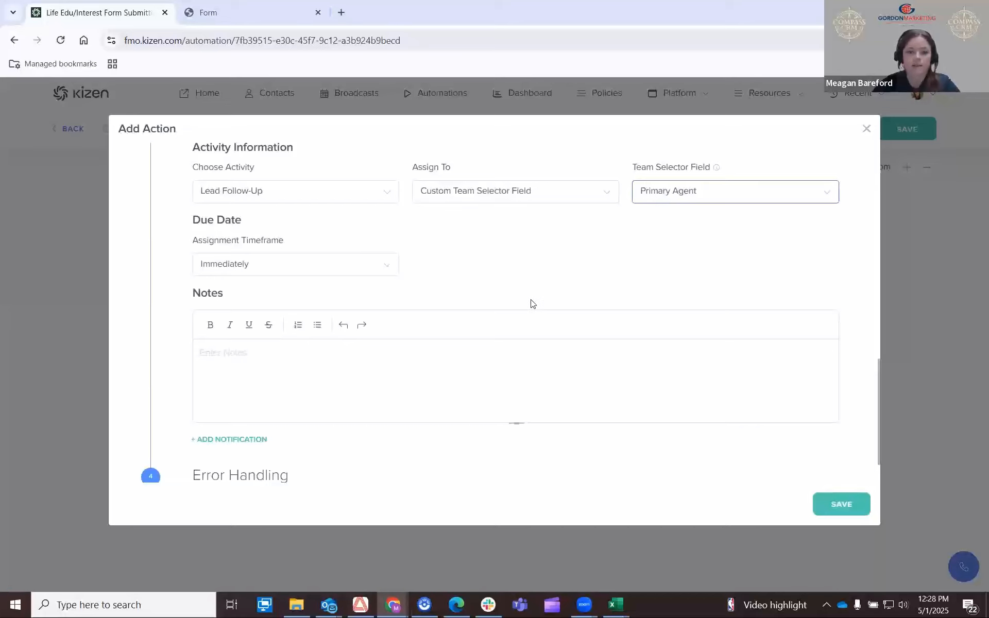
Set the action's error handling to Continue and Notify on Failure and save the action.
scroll(355, 307, down, 1)
scroll(304, 449, down, 1)
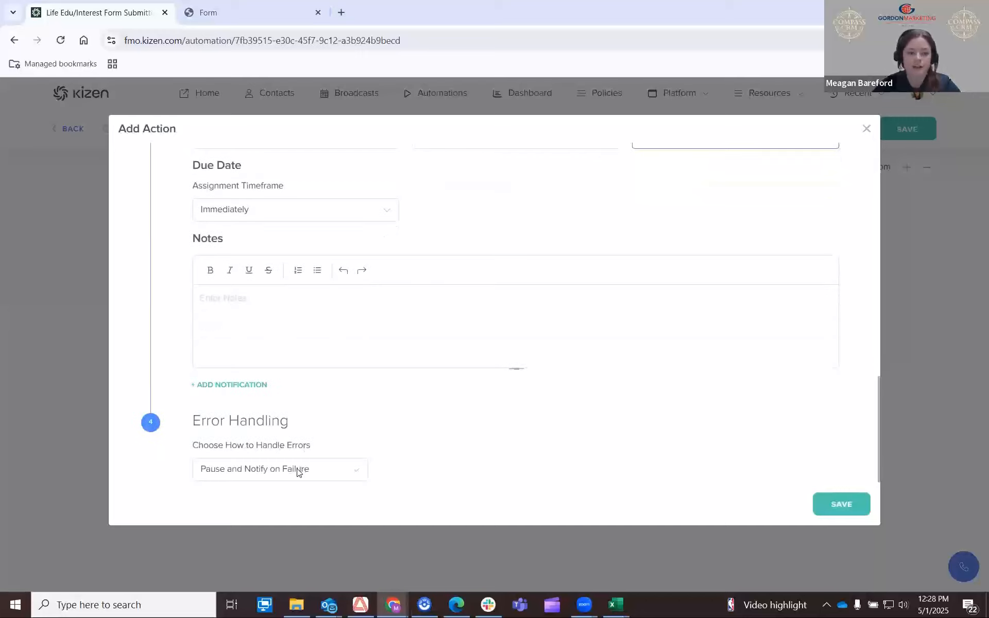
click(267, 470)
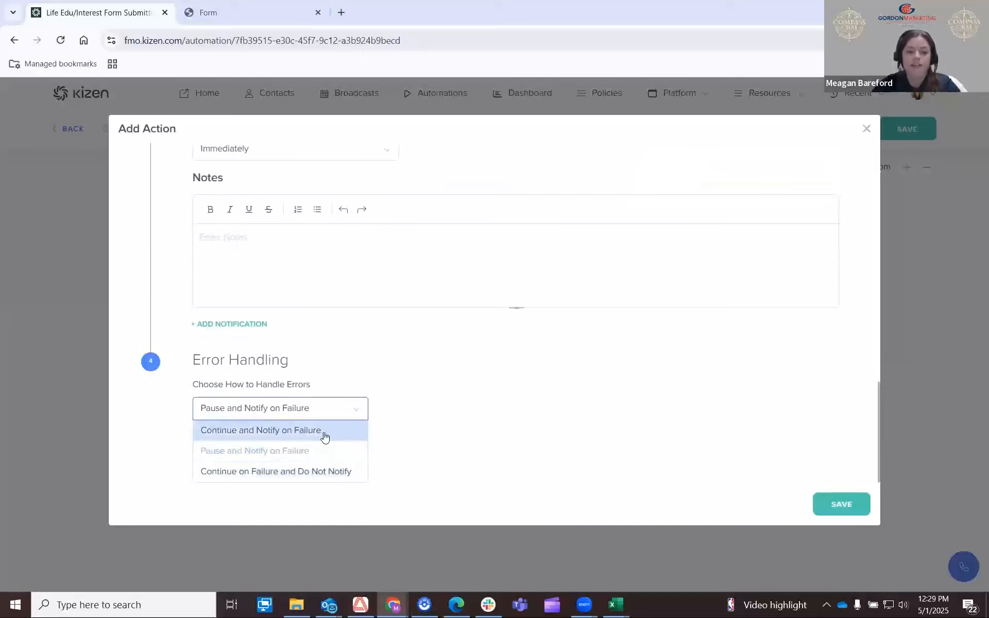
click(330, 432)
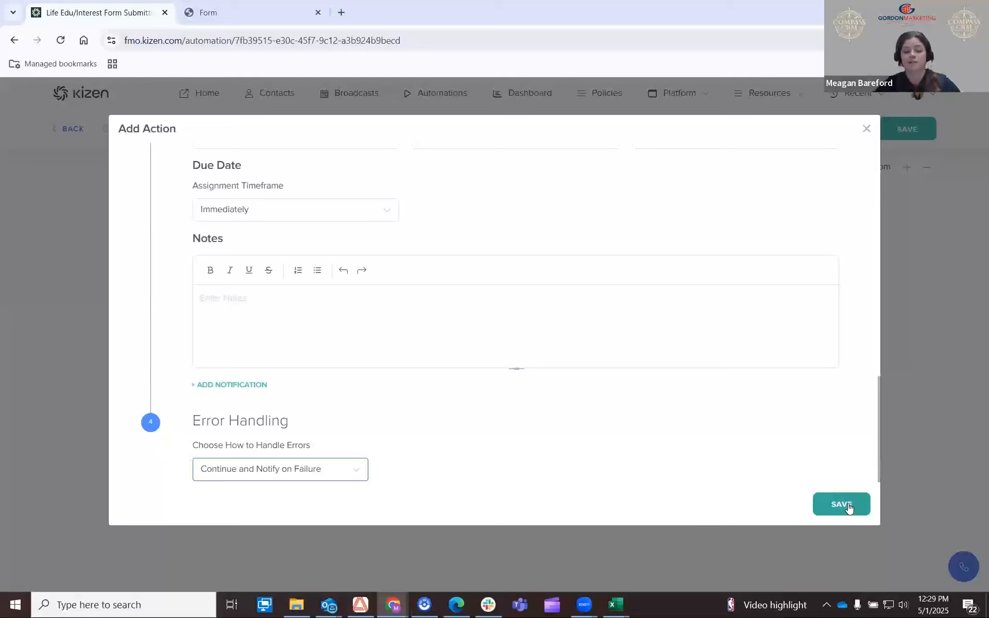
click(323, 469)
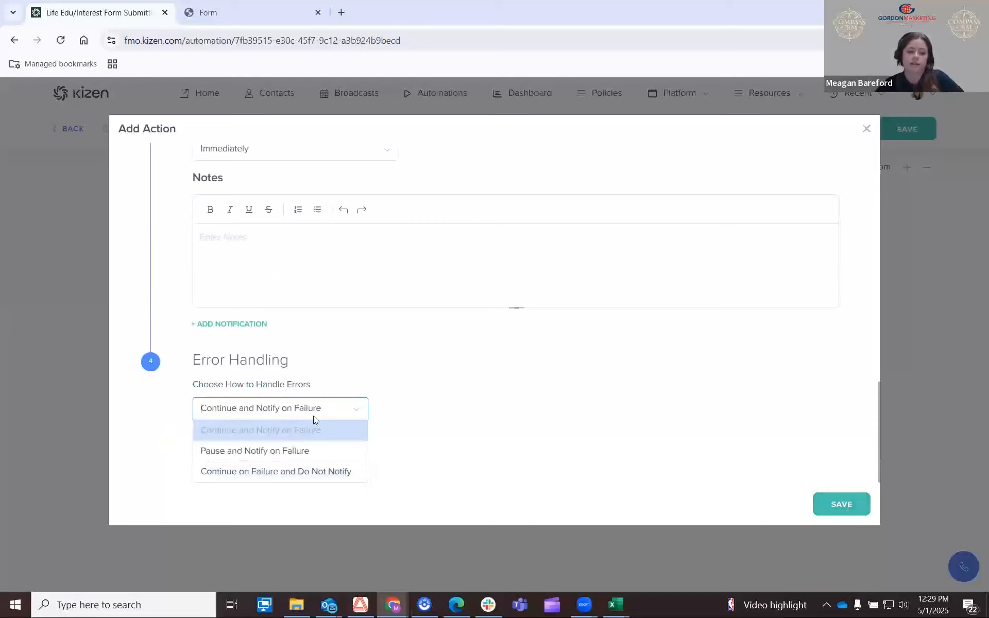
click(413, 409)
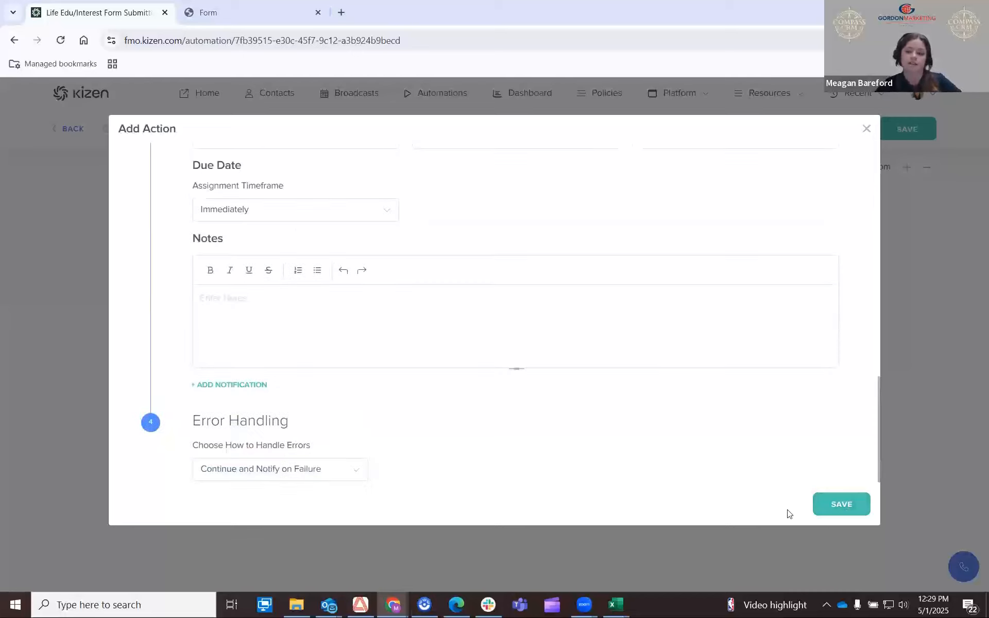
click(849, 509)
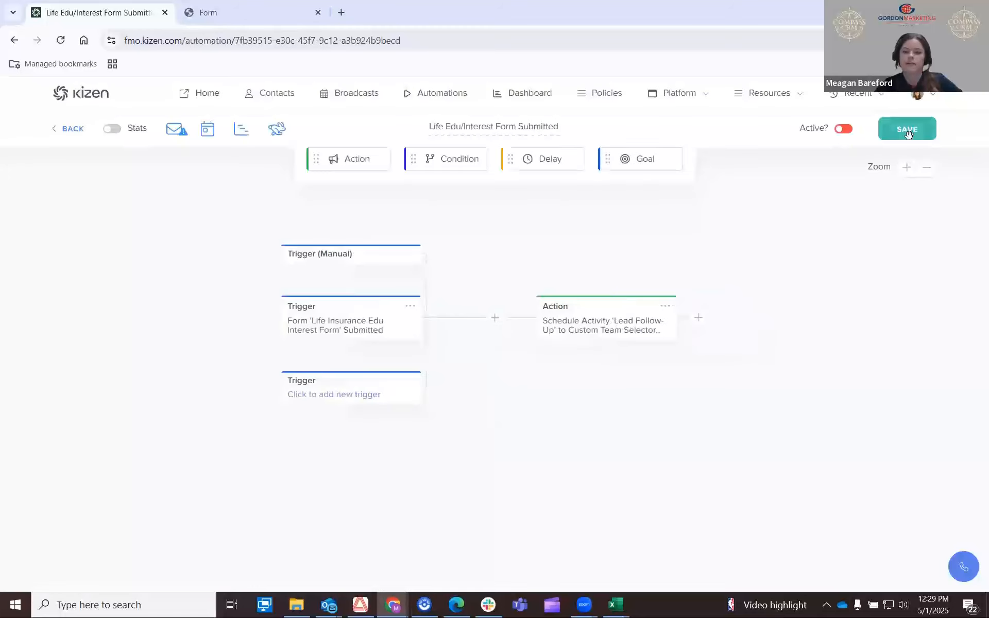
Set the Life Edu/Interest Form Submitted automation to active and save it.
click(843, 129)
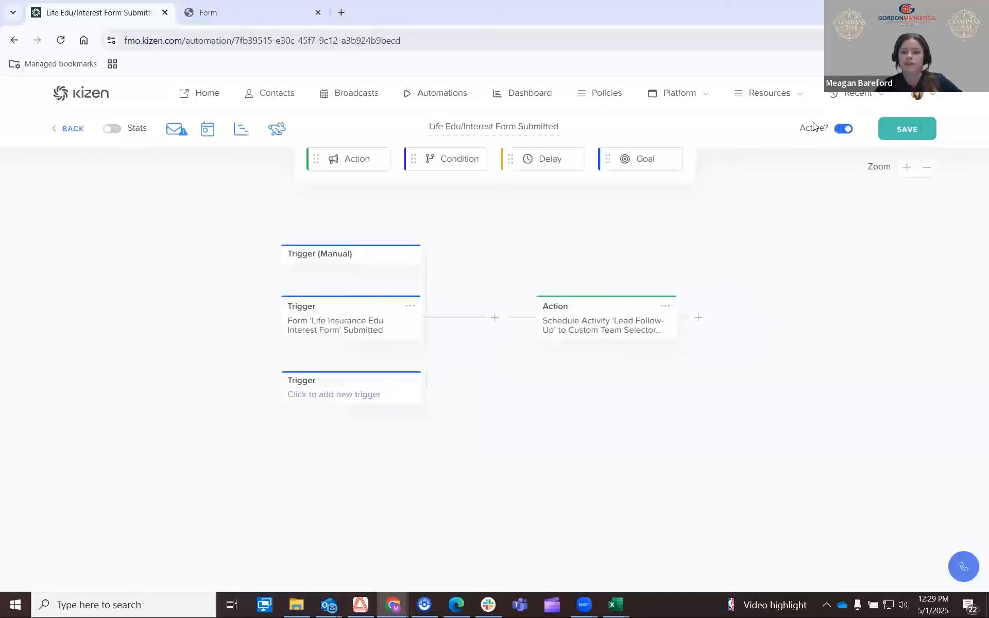
click(926, 131)
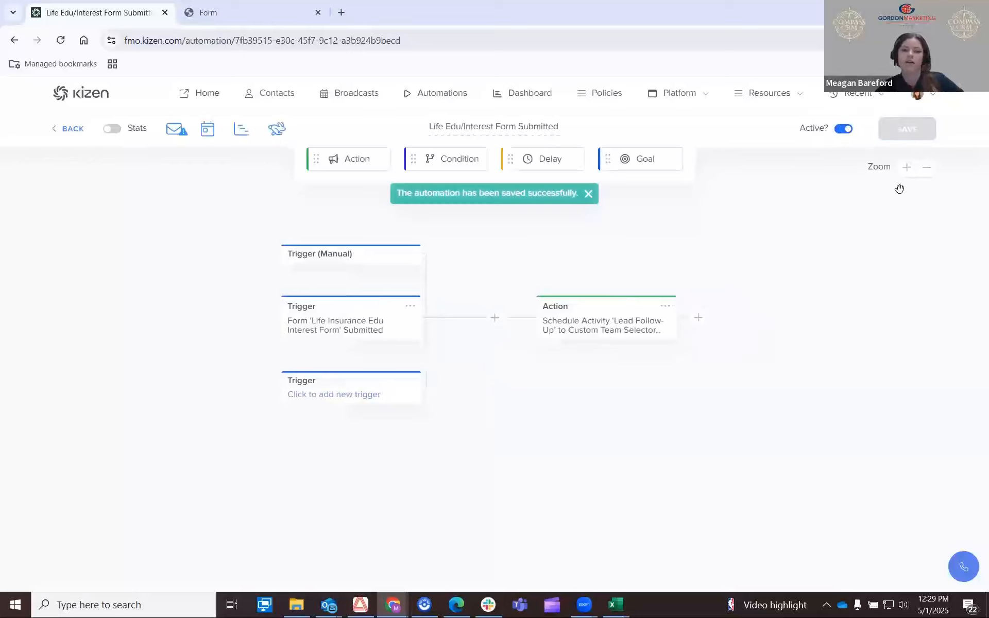